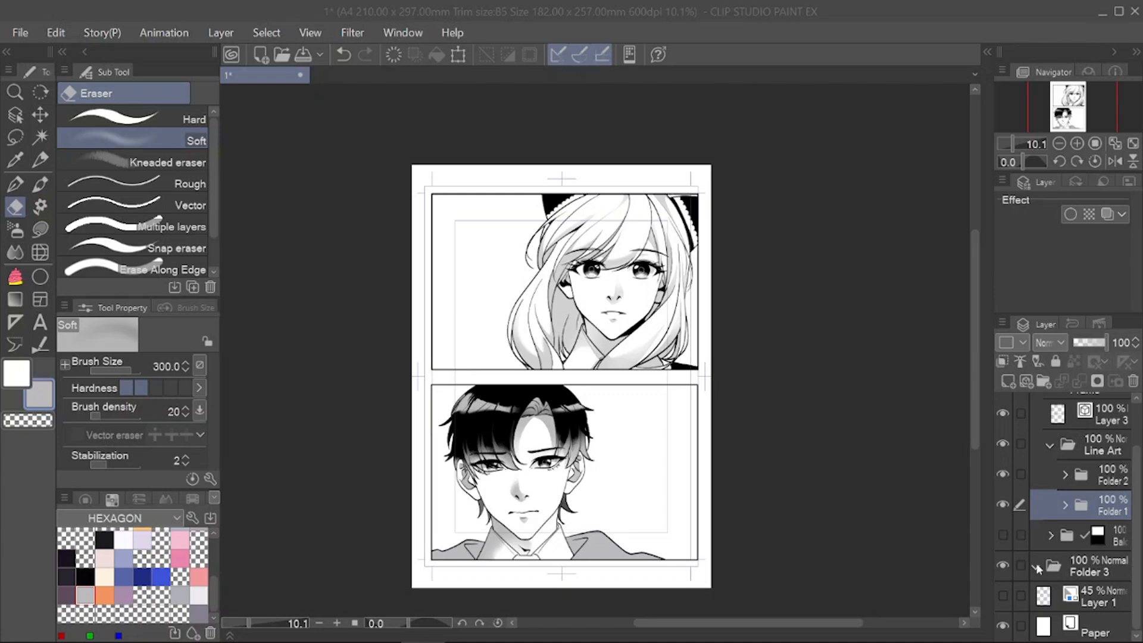
Step: Add a new layer inside Folder 3, beneath the line art
click(1039, 568)
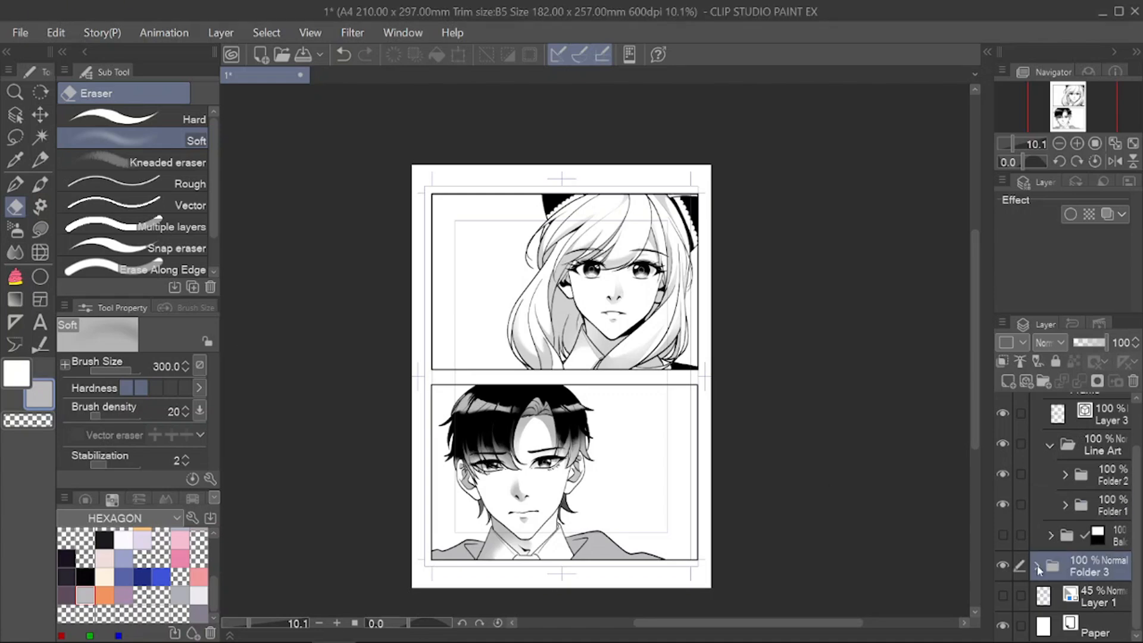
click(1005, 385)
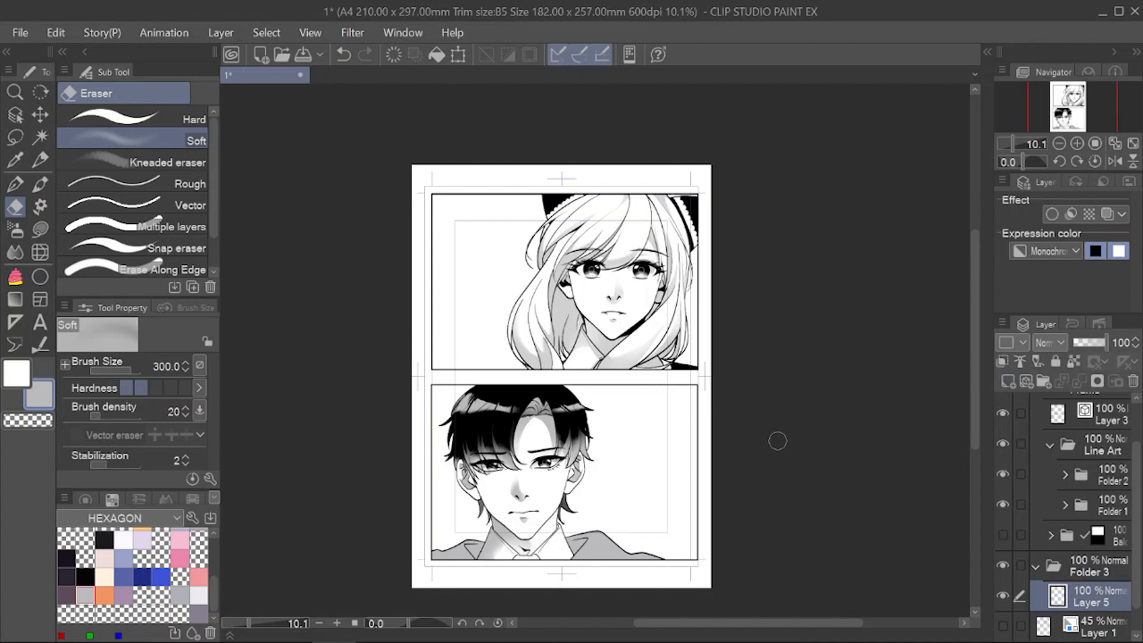
Step: Select the whole upper panel with the Rectangle selection, following its frame
scroll(413, 345, down, 3)
scroll(424, 331, up, 4)
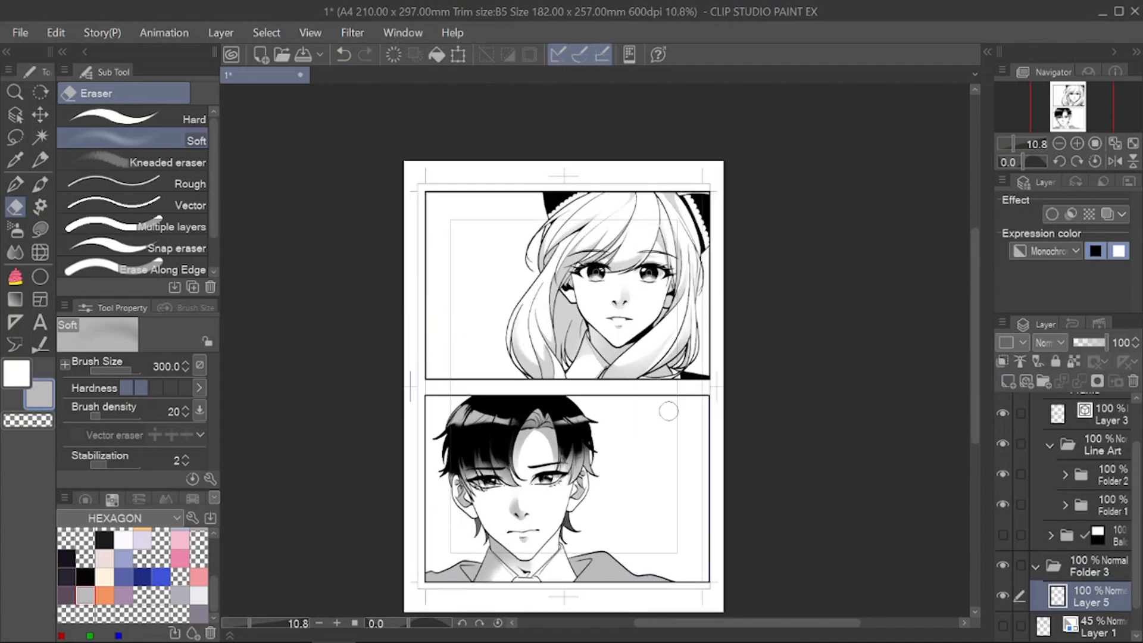
key(m)
scroll(606, 247, up, 1)
click(196, 127)
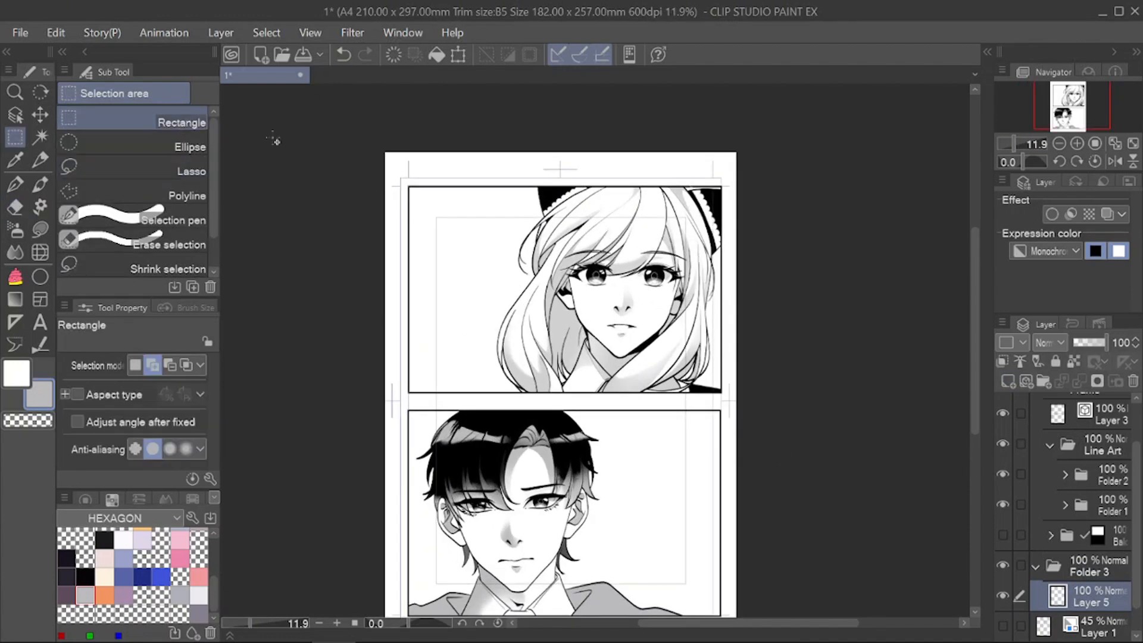
scroll(390, 156, up, 3)
scroll(418, 191, up, 1)
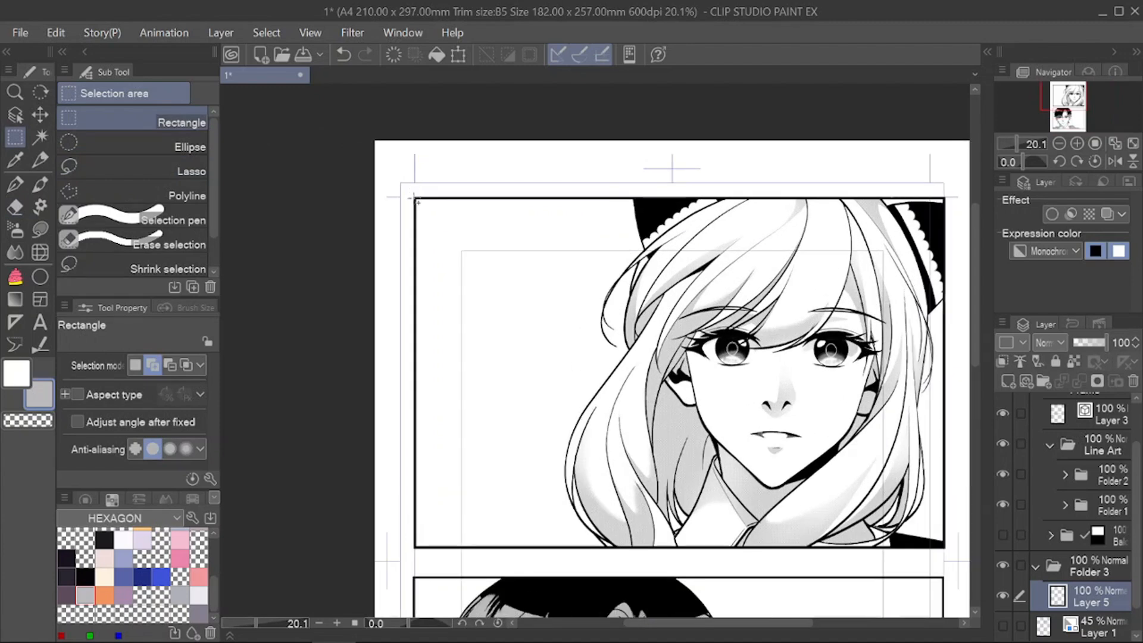
drag(418, 202, 949, 550)
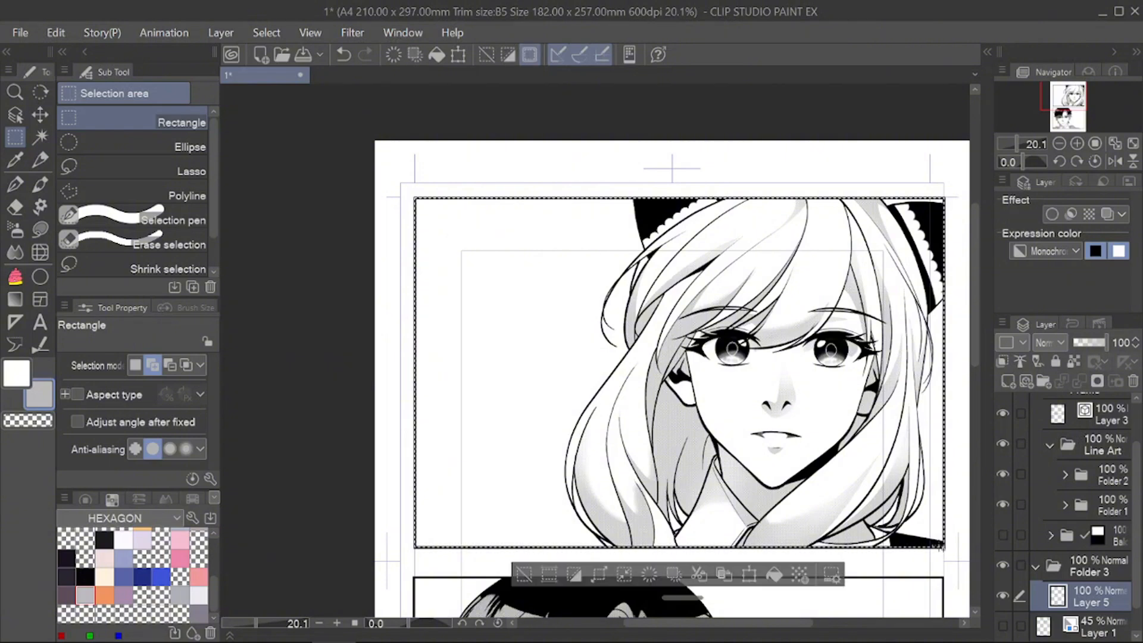
Step: Choose the Manga gradient preset of the Gradient tool for the selected panel
scroll(573, 259, down, 3)
scroll(573, 259, up, 1)
key(g)
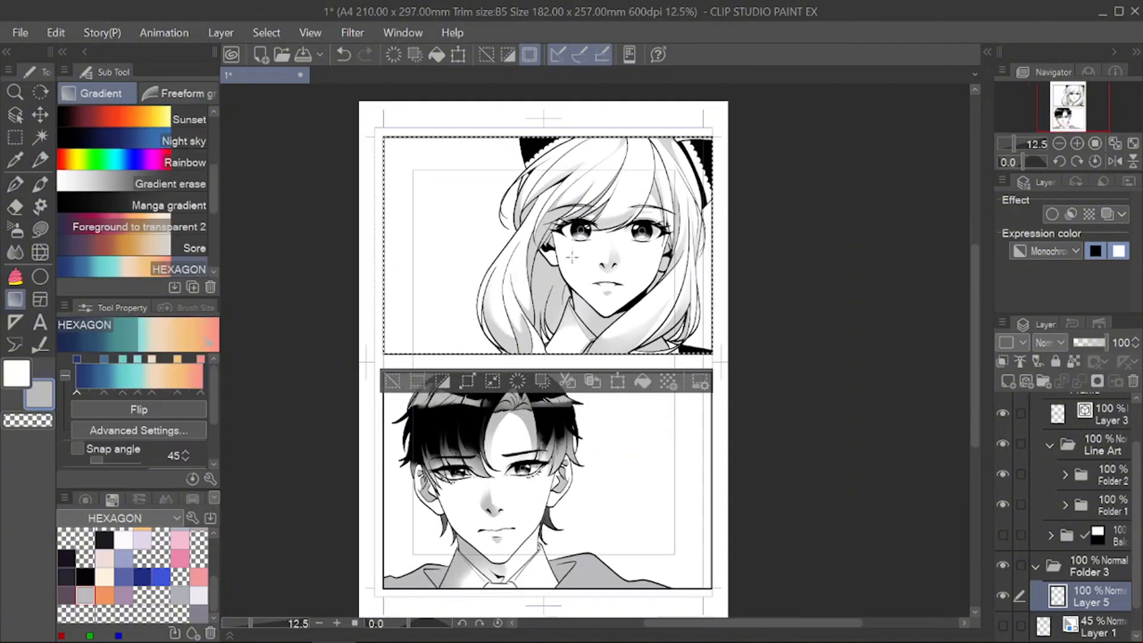
click(196, 183)
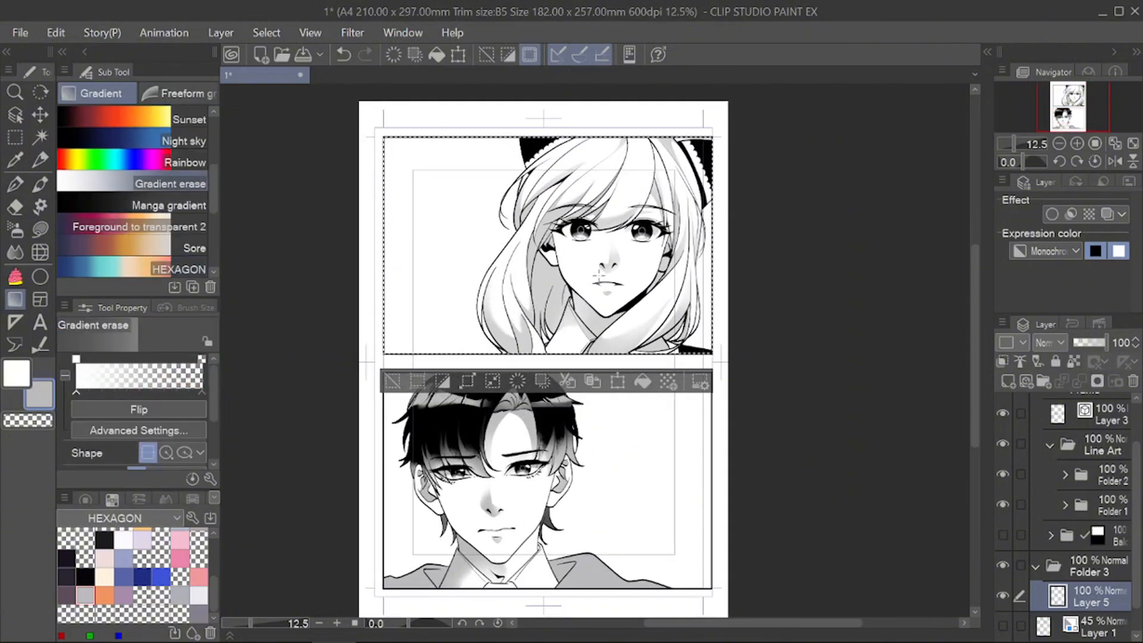
scroll(209, 148, up, 5)
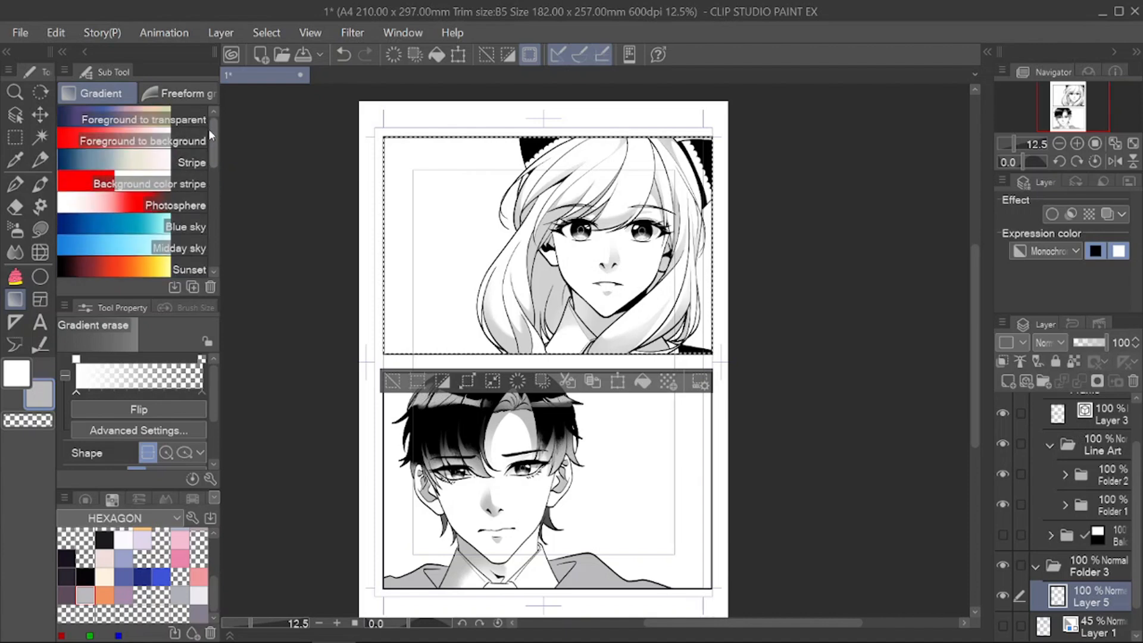
scroll(208, 155, down, 5)
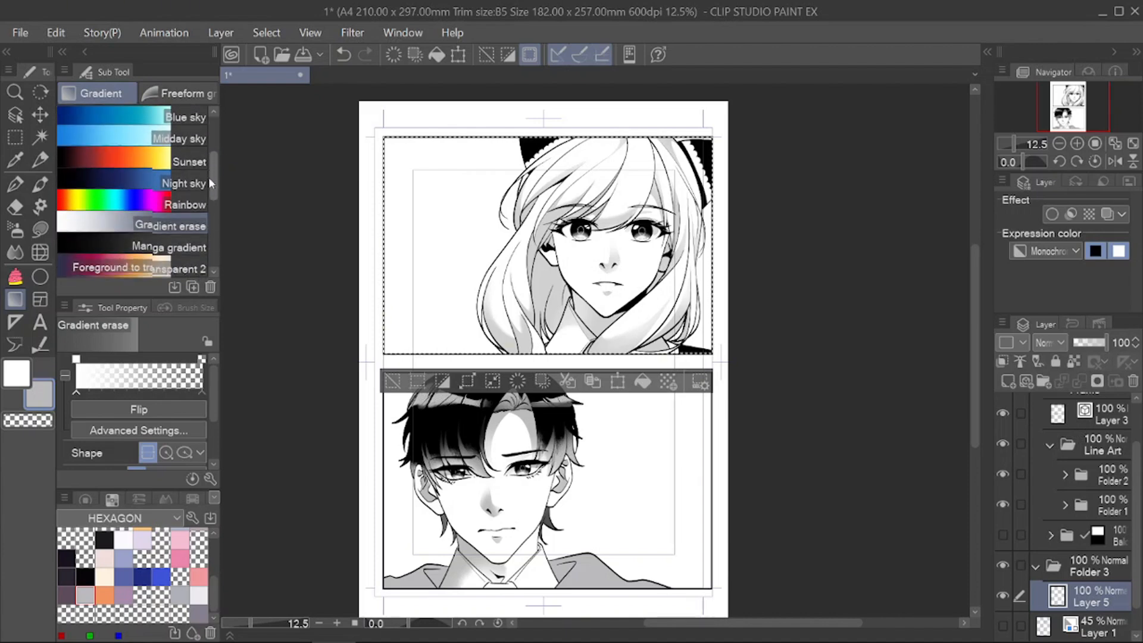
drag(208, 202, 209, 207)
click(190, 153)
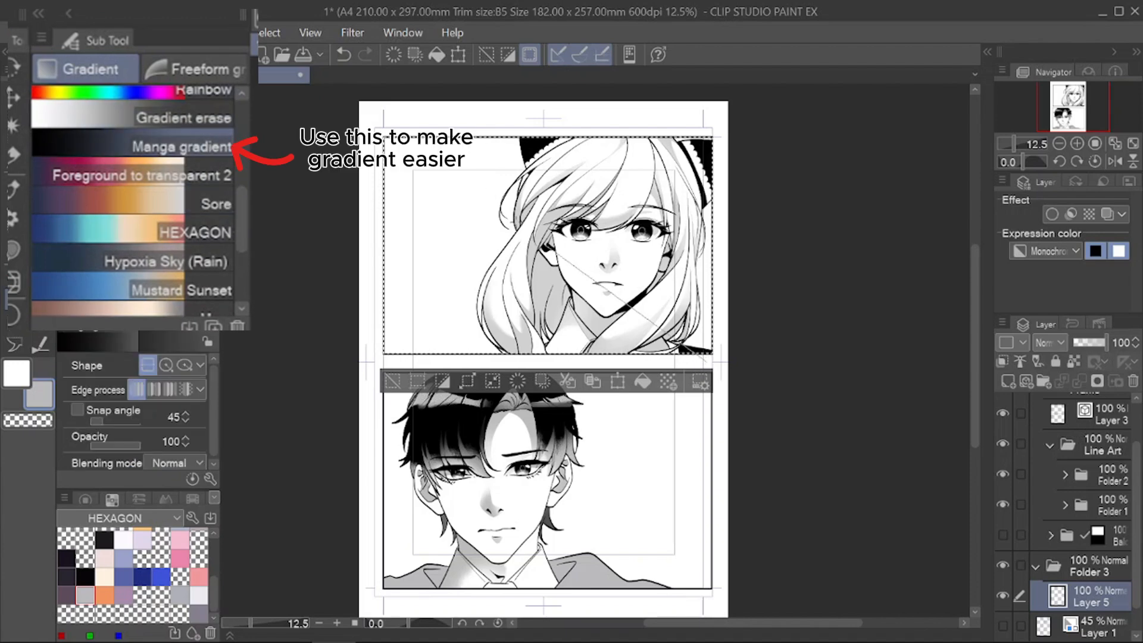
Step: Fill the upper panel's background with a toned gradient fading from dark at its lower edge to white, and merge it into Layer 5
drag(430, 117, 432, 115)
key(ctrl+z)
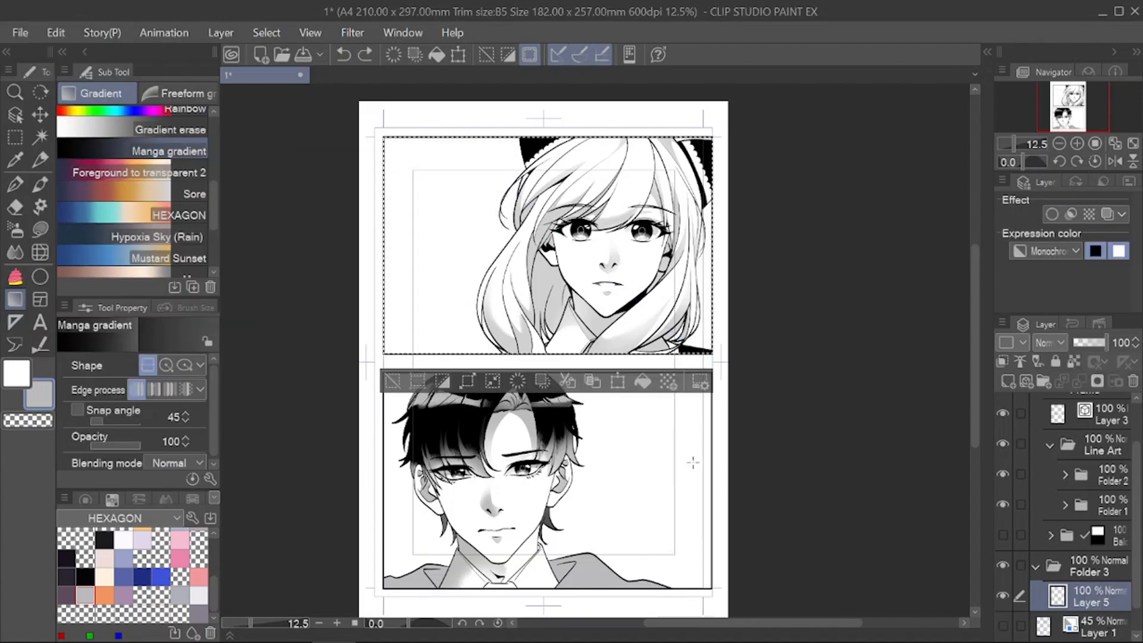
drag(694, 476, 529, 120)
key(ctrl+z)
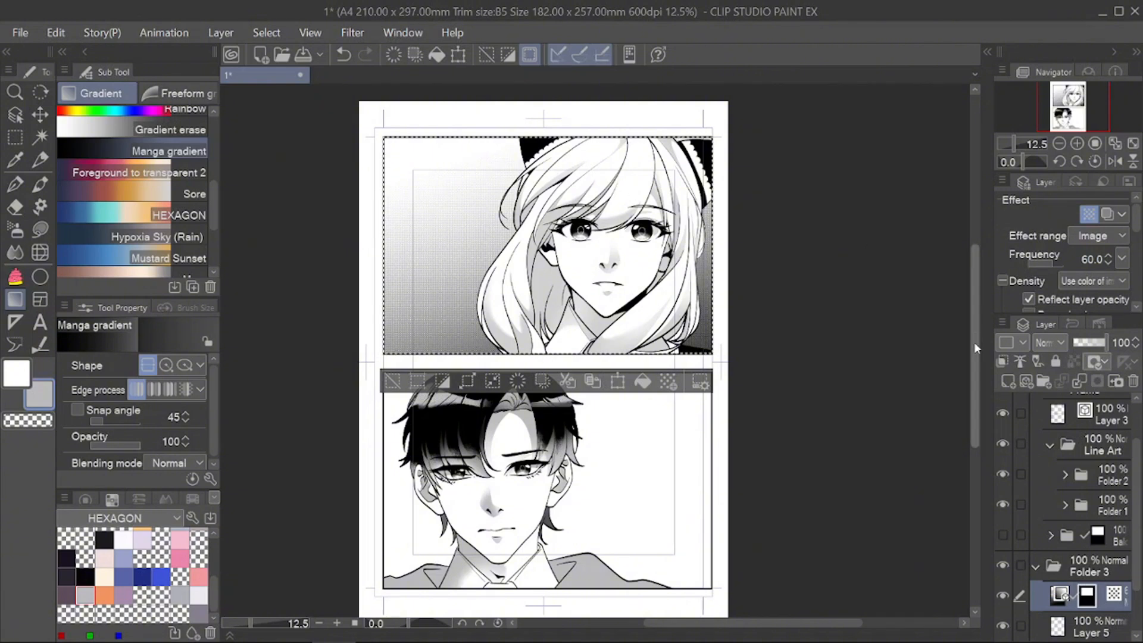
scroll(1120, 611, down, 2)
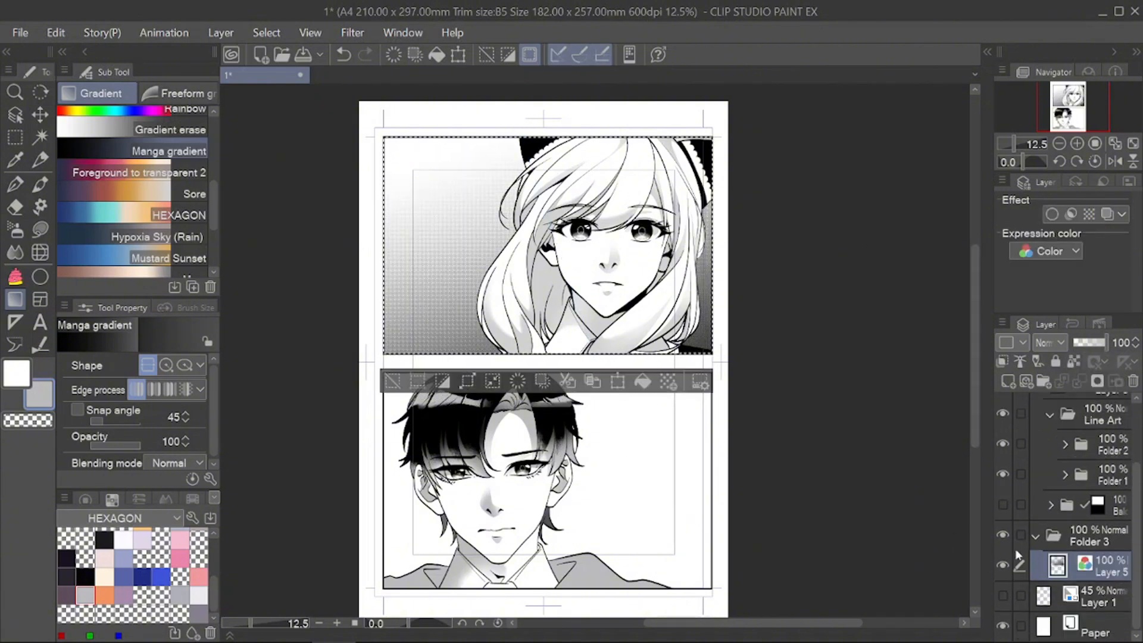
Step: Lighten and texture the upper panel's gradient with the Gauze cloud hatching brush at size 1500, using the transparent color
click(40, 207)
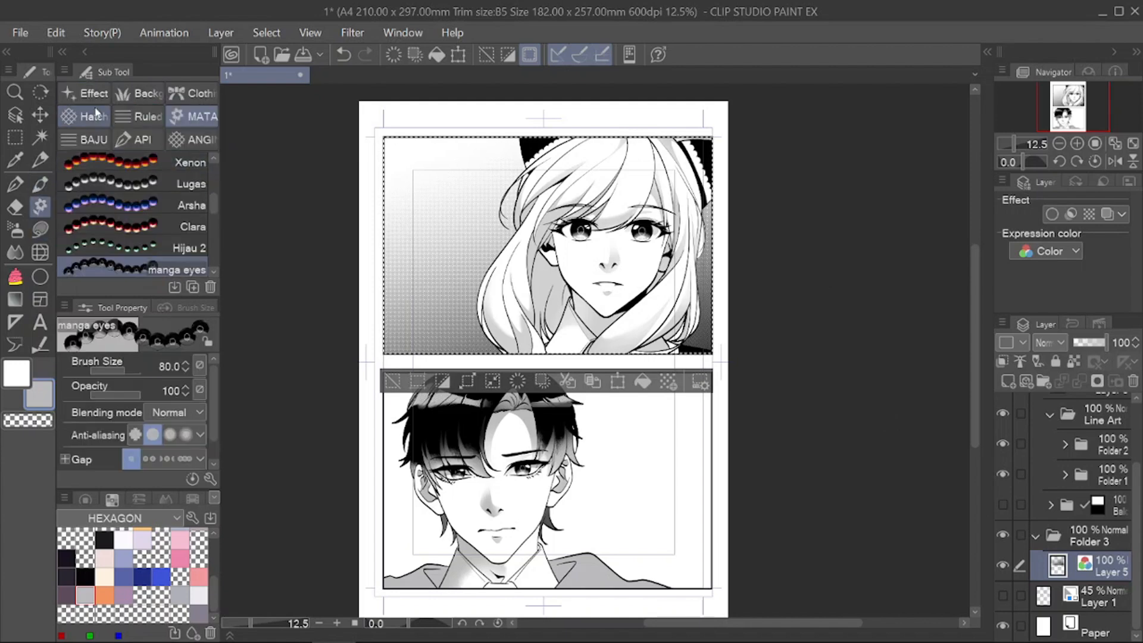
click(132, 251)
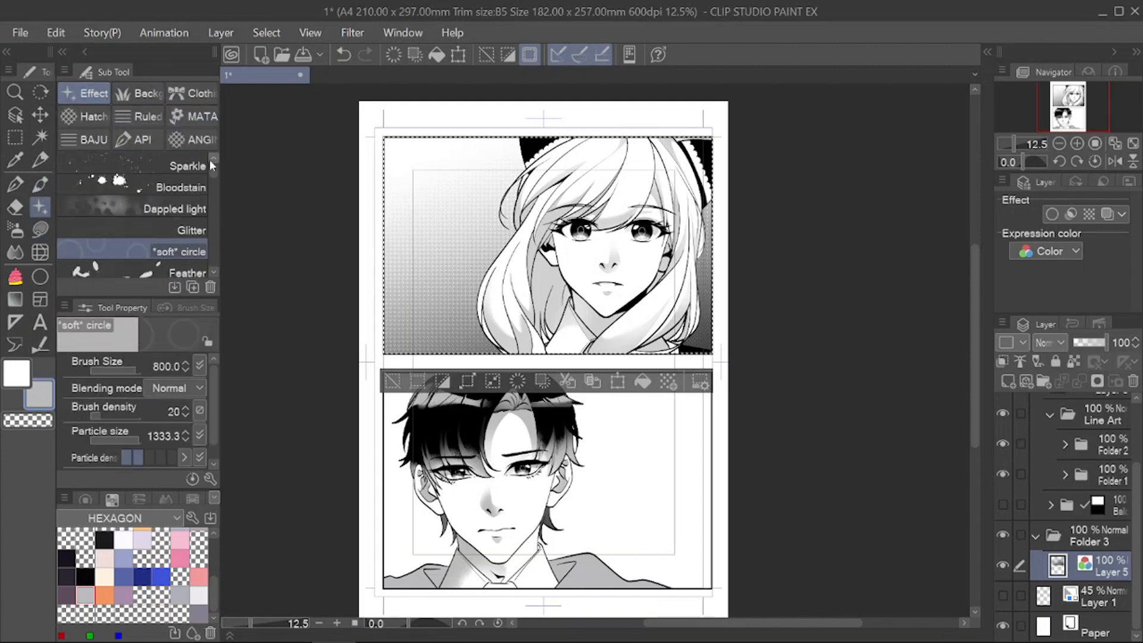
click(94, 116)
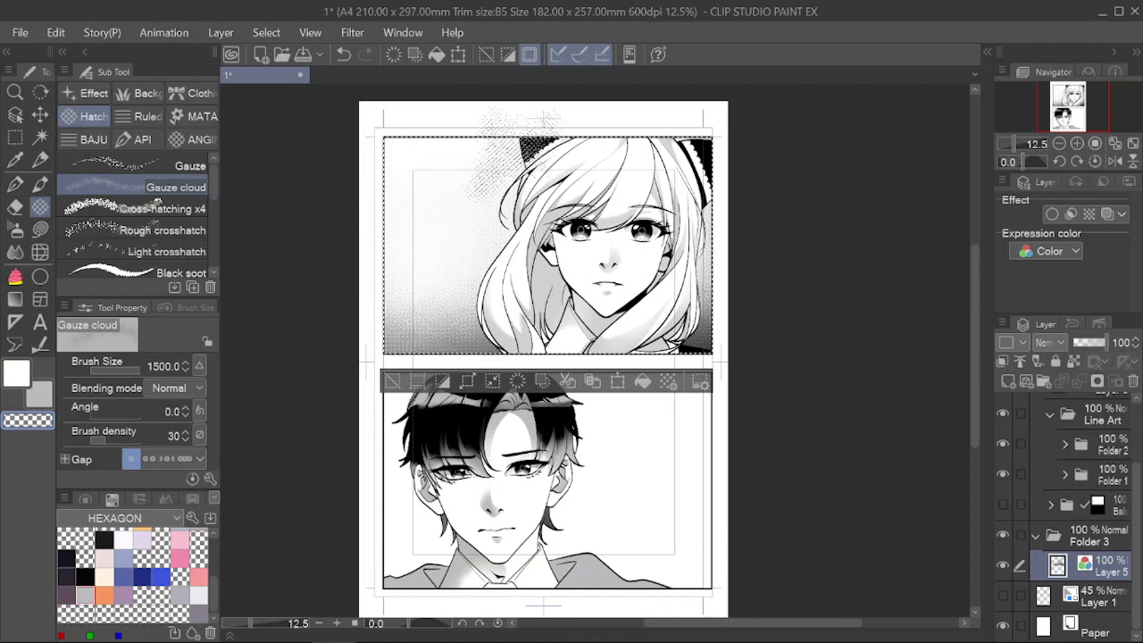
Step: Add a new layer above the gradient layer and choose the 꽃다발 4 flower bouquet brush
scroll(622, 262, down, 1)
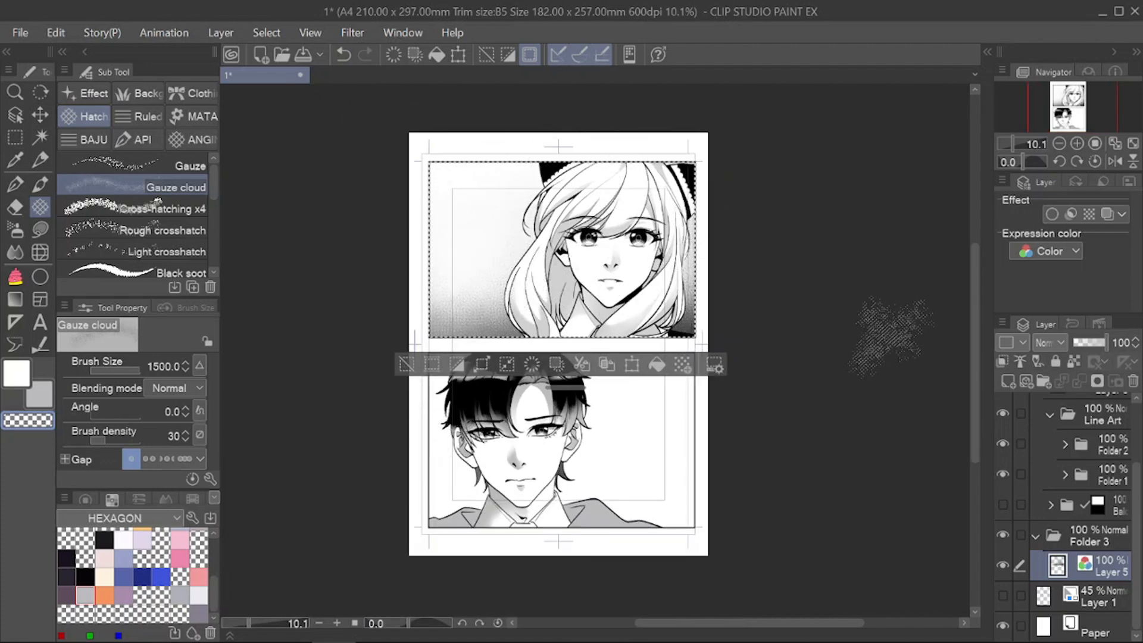
click(1008, 381)
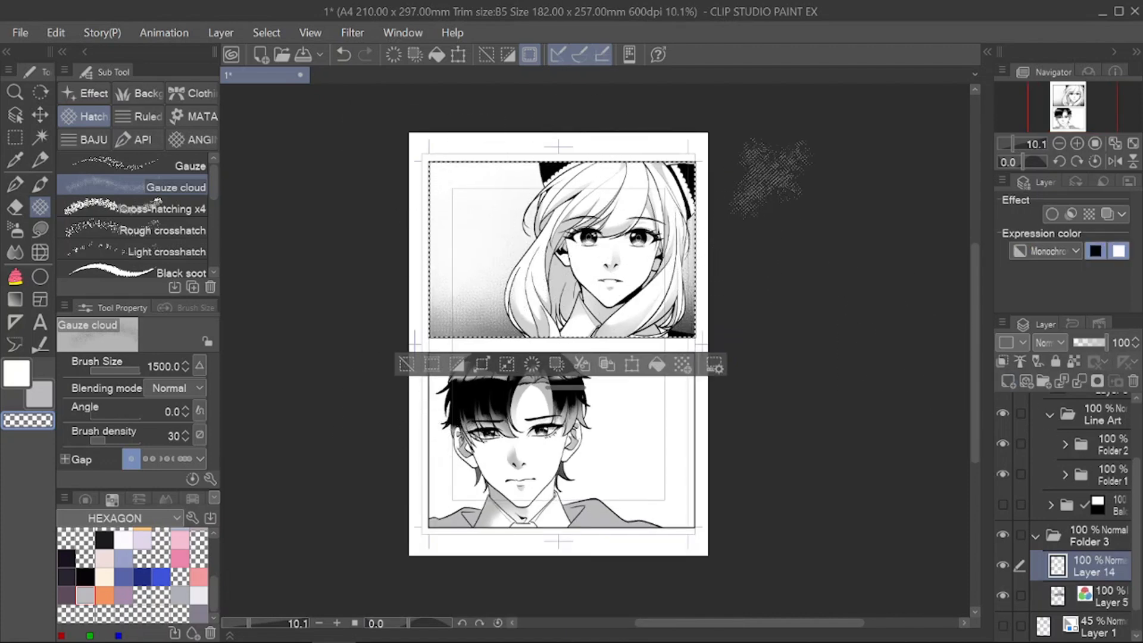
scroll(774, 167, up, 1)
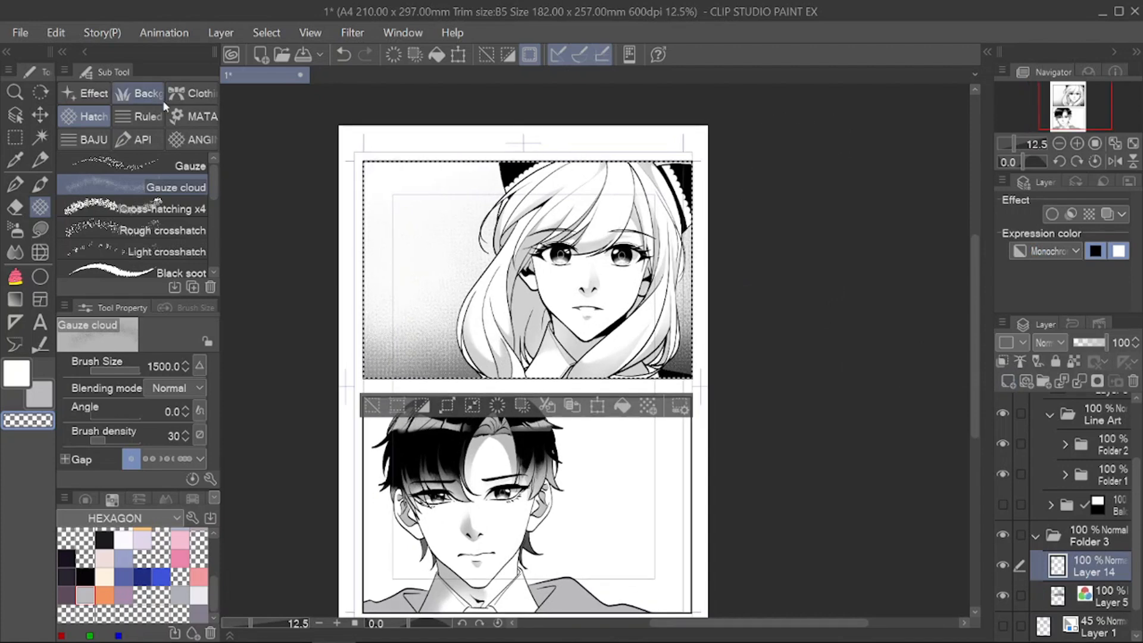
click(155, 116)
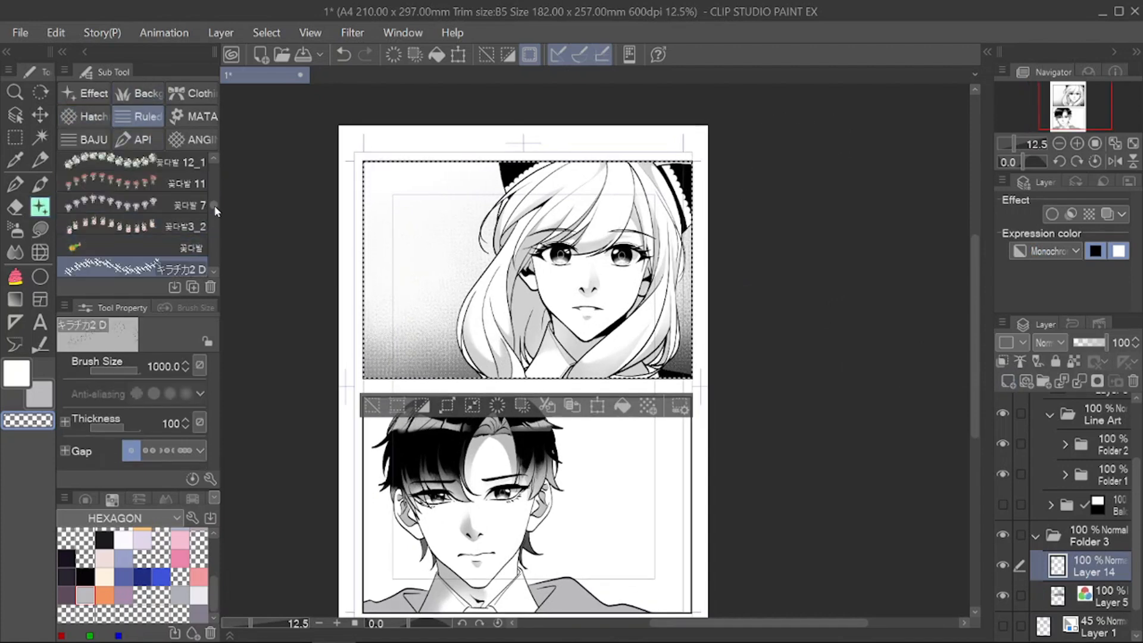
drag(215, 207, 210, 194)
click(191, 255)
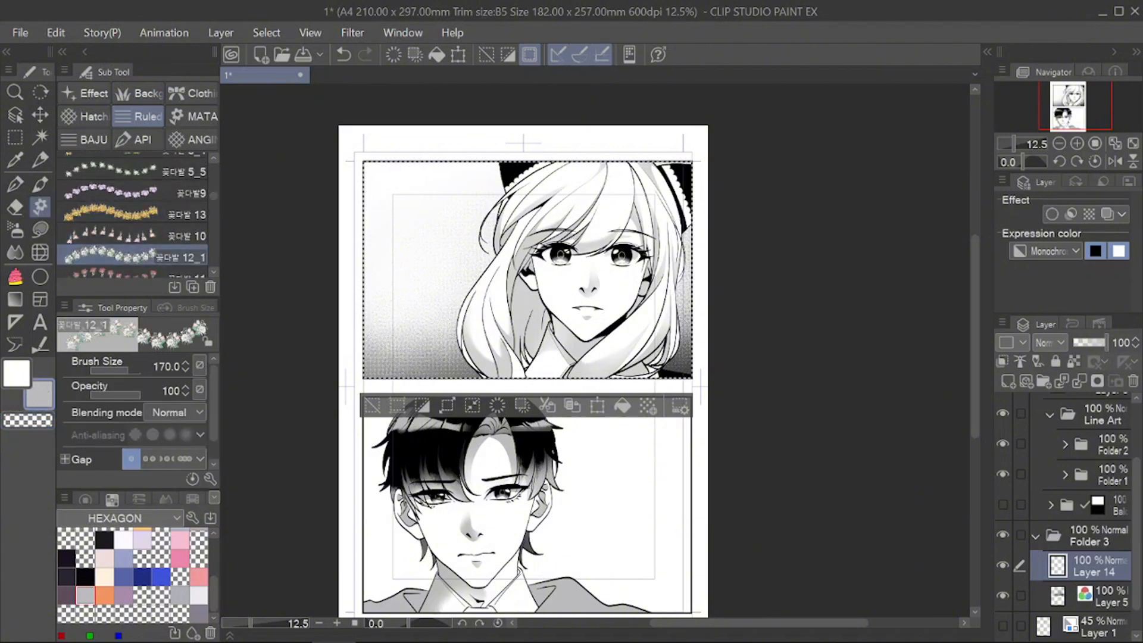
drag(208, 194, 214, 183)
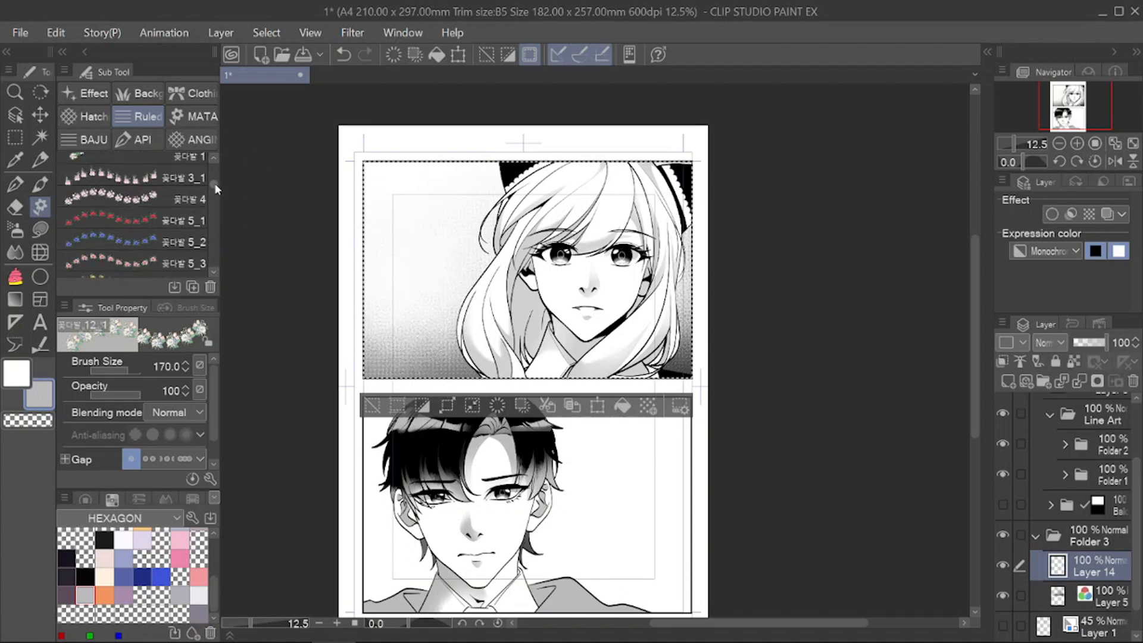
click(149, 191)
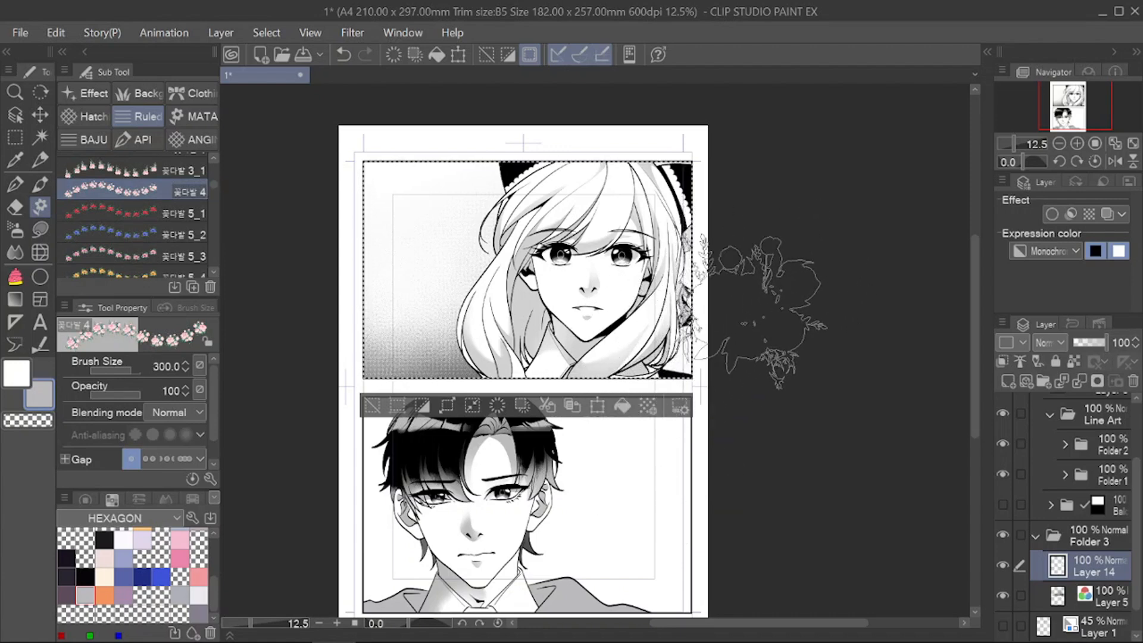
Step: Set the new layer's expression color to Color and paint pink flowers at the upper panel's lower-left corner and right edge
key(ctrl+z)
click(1059, 250)
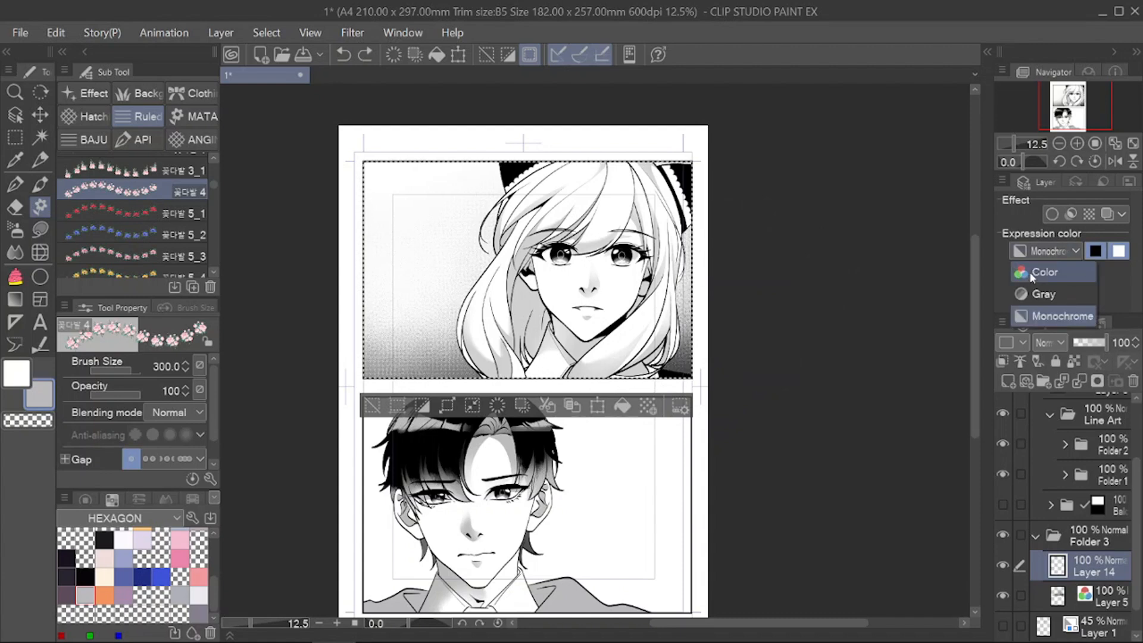
click(1045, 272)
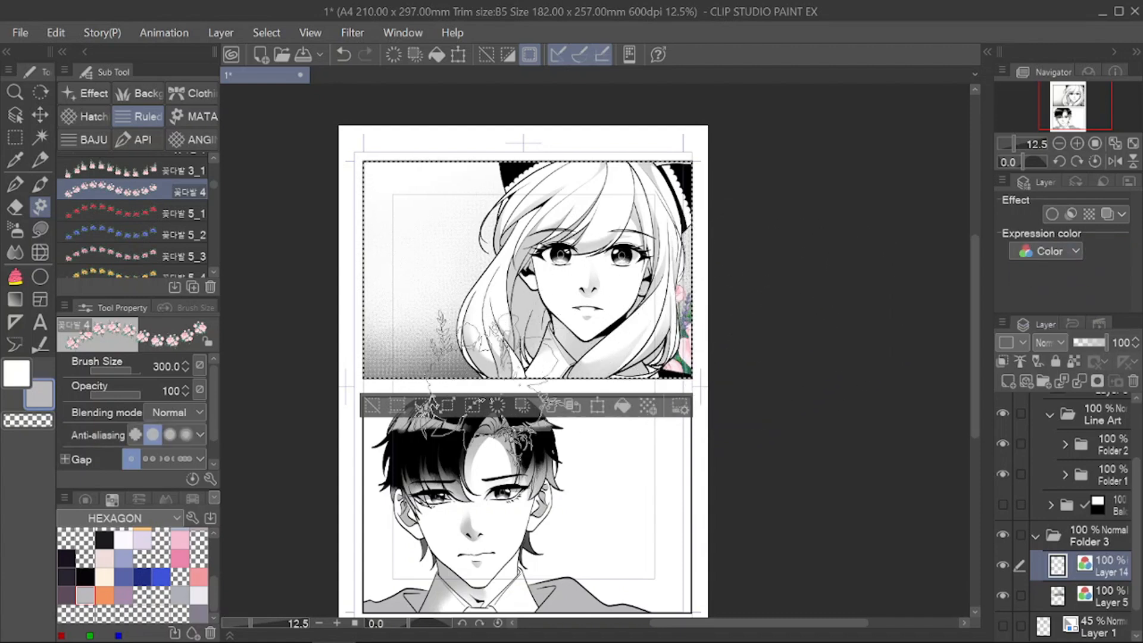
mouse_move(700, 255)
mouse_down()
mouse_move(731, 239)
mouse_move(792, 235)
mouse_up()
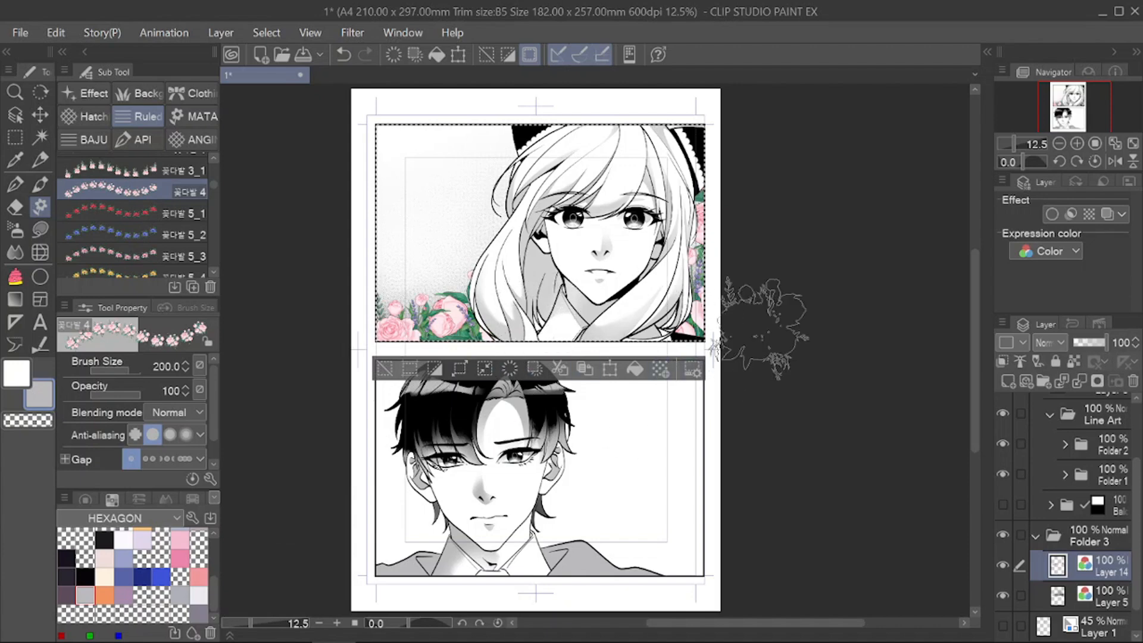
Step: Turn the painted flowers grey by setting their saturation to -100 with Hue/Saturation/Luminosity
key(ctrl+u)
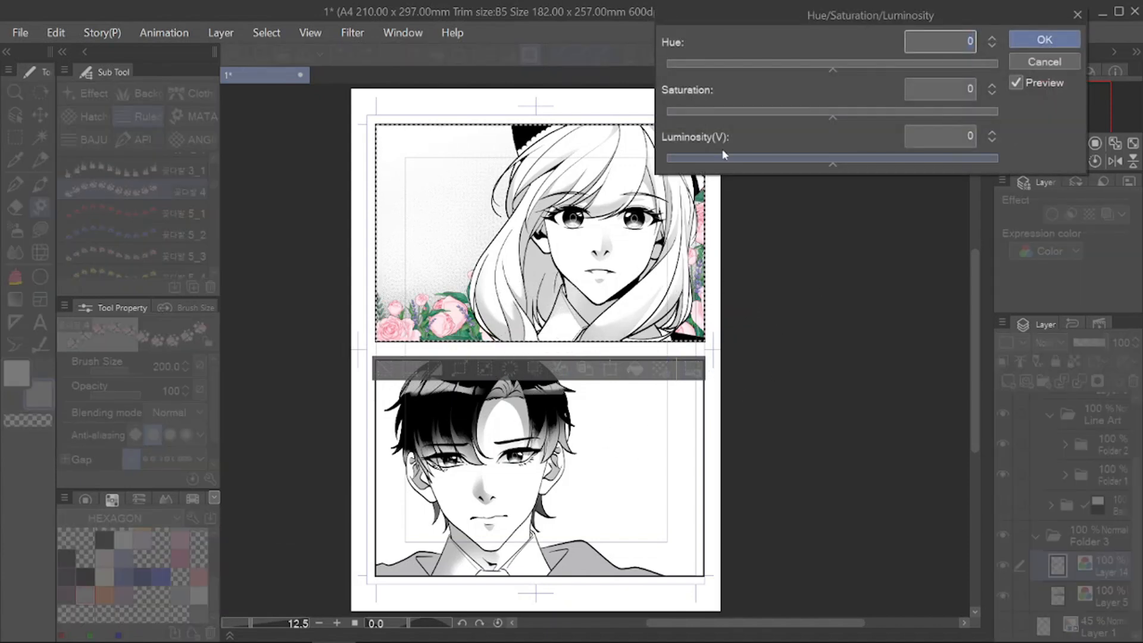
click(688, 112)
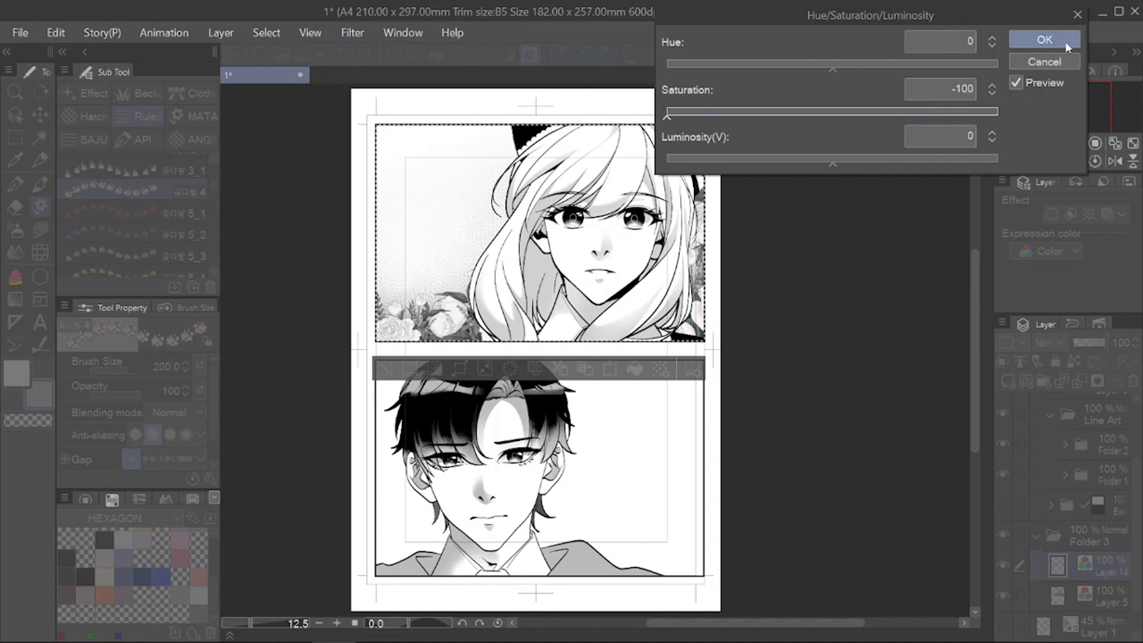
drag(989, 15, 1055, 155)
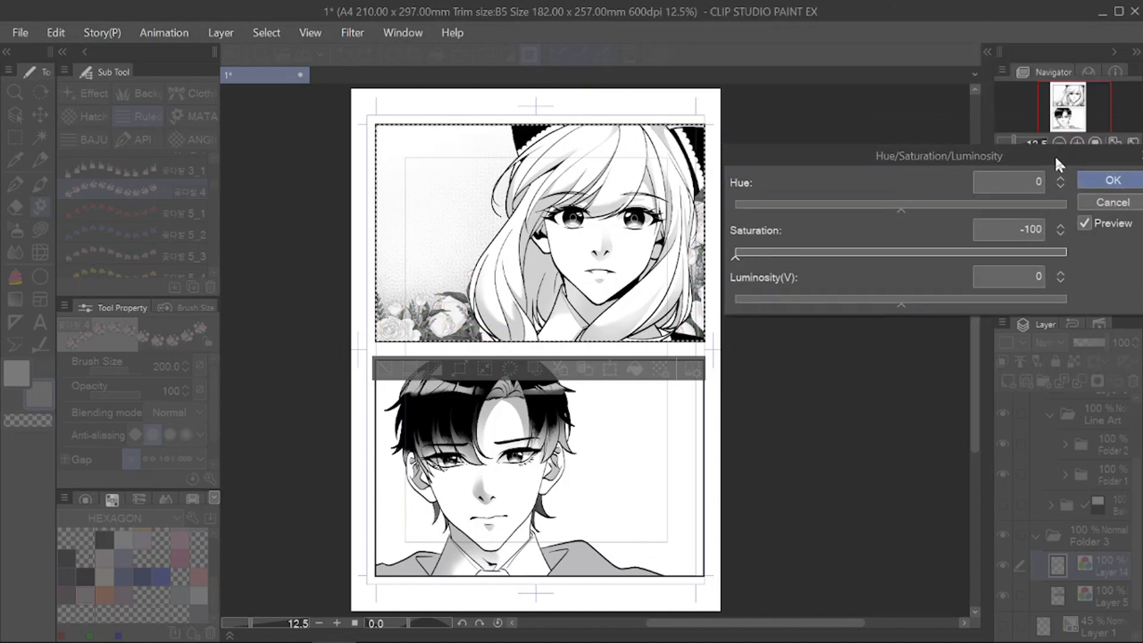
click(1110, 174)
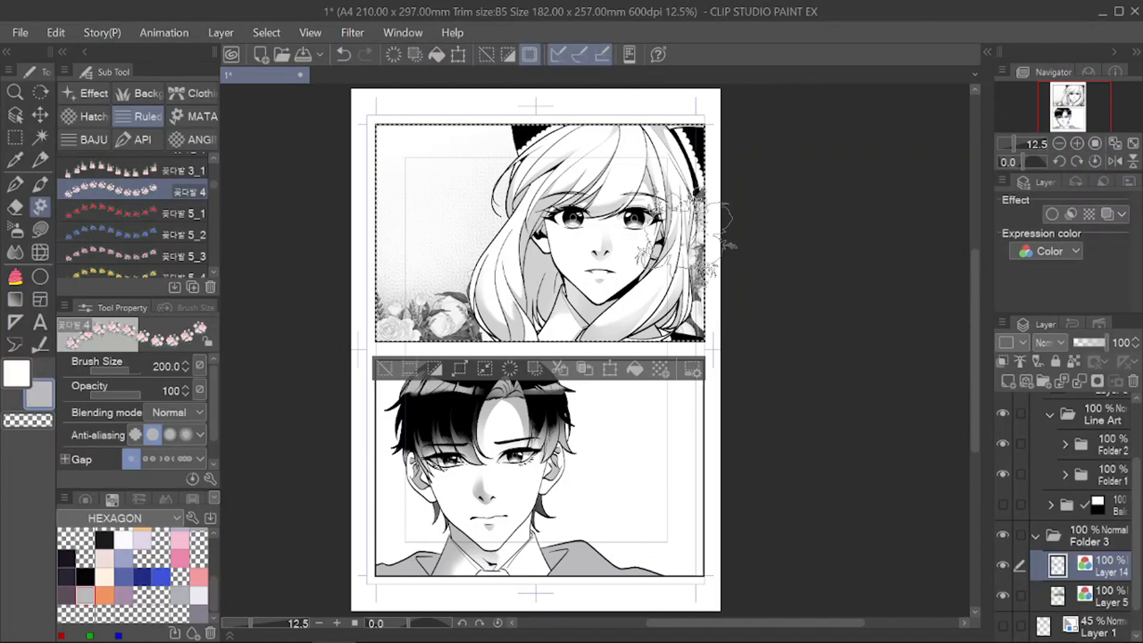
Step: Add another layer above the flower layer and set its expression color to Color
scroll(608, 363, down, 2)
scroll(634, 146, up, 4)
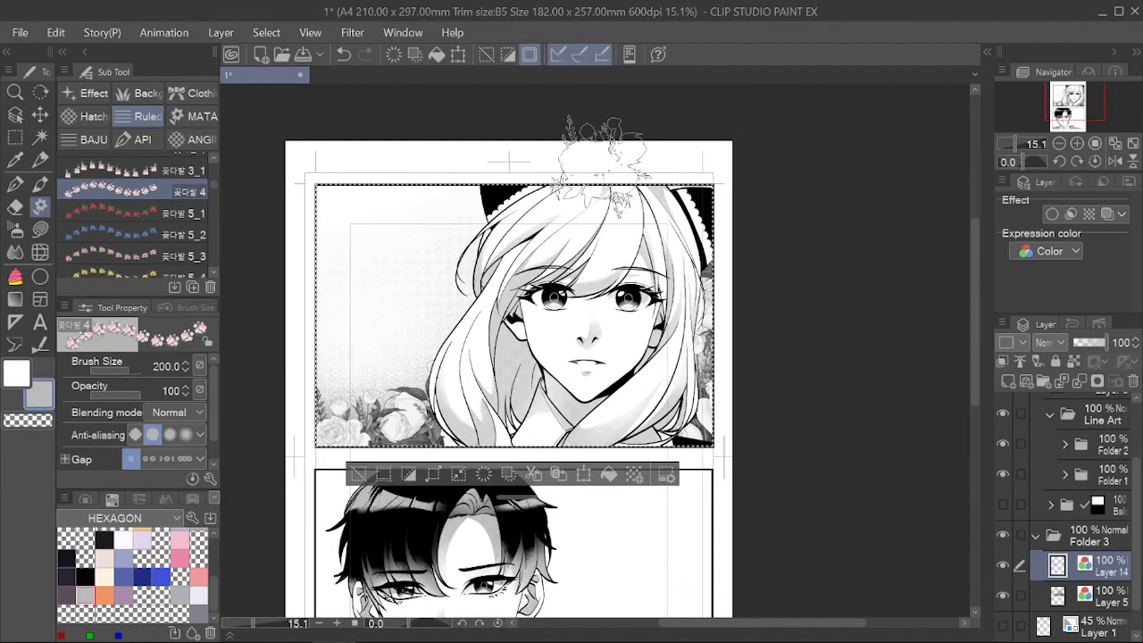
scroll(601, 160, up, 1)
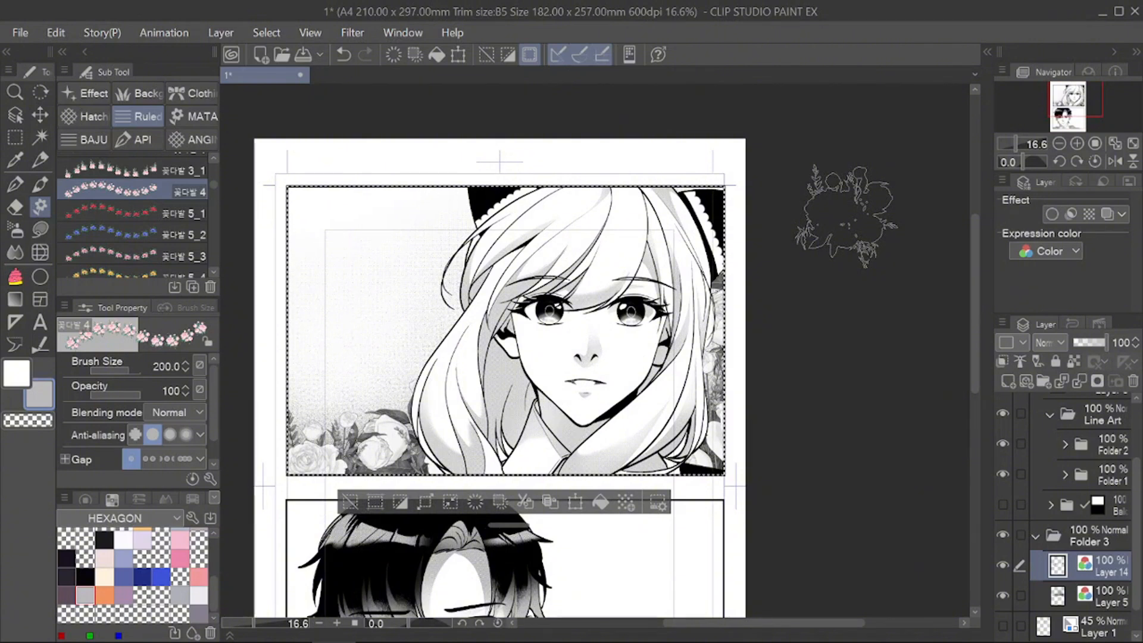
click(1009, 380)
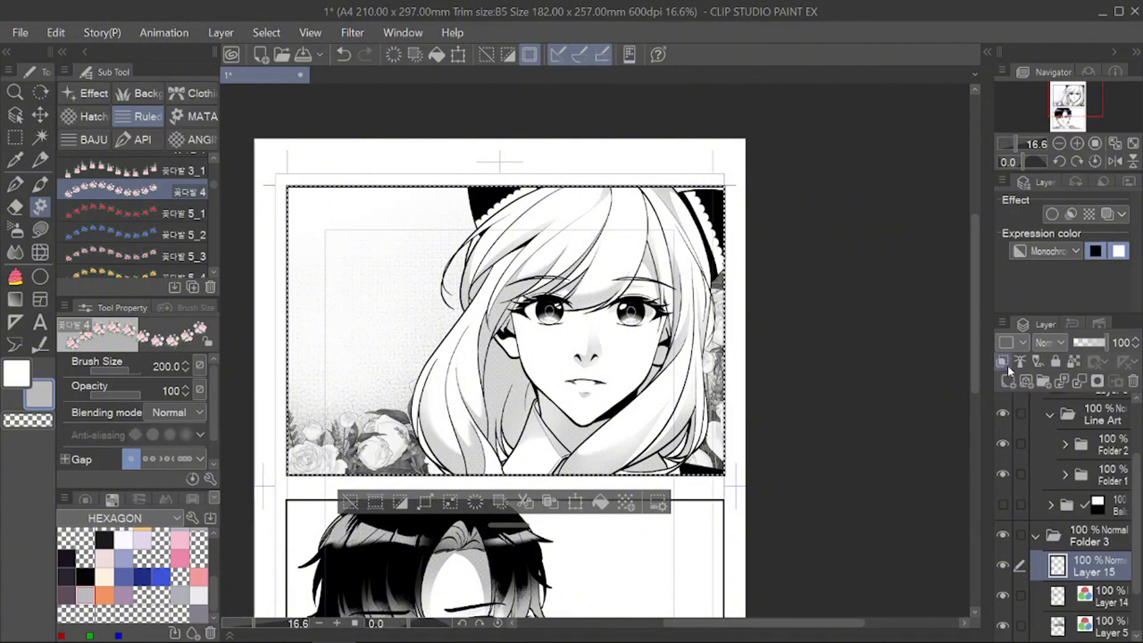
click(1054, 253)
click(1066, 274)
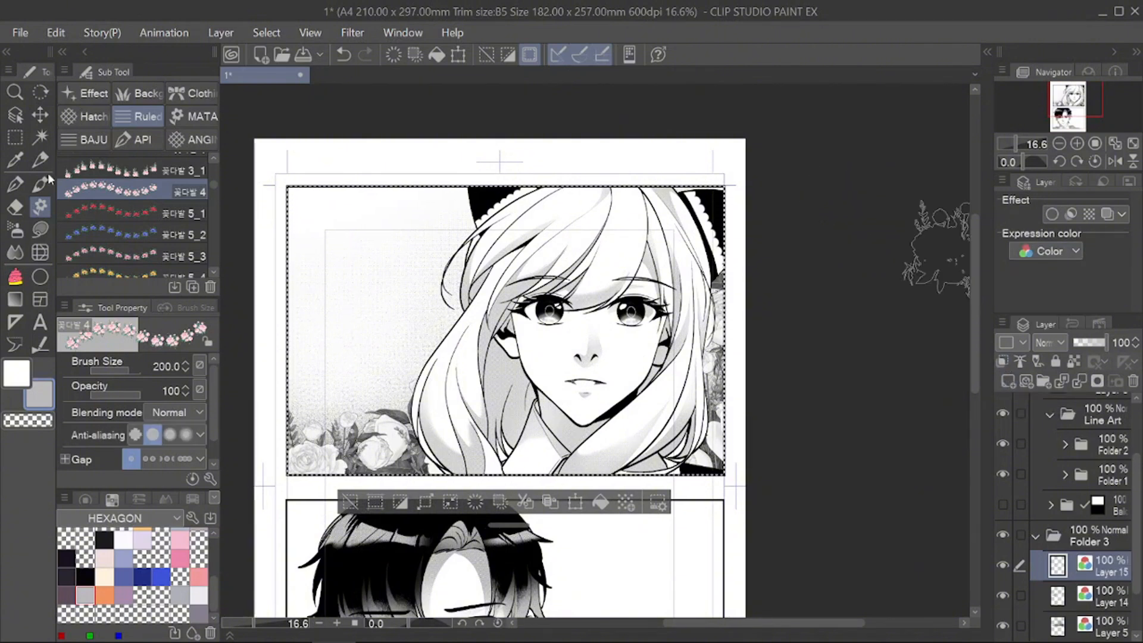
Step: Add white cross-shaped sparkles over the flowers at the upper panel's lower-left corner and right edge with the キラチカ2 D brush at size 1000
scroll(203, 192, down, 1)
scroll(204, 192, down, 3)
click(131, 175)
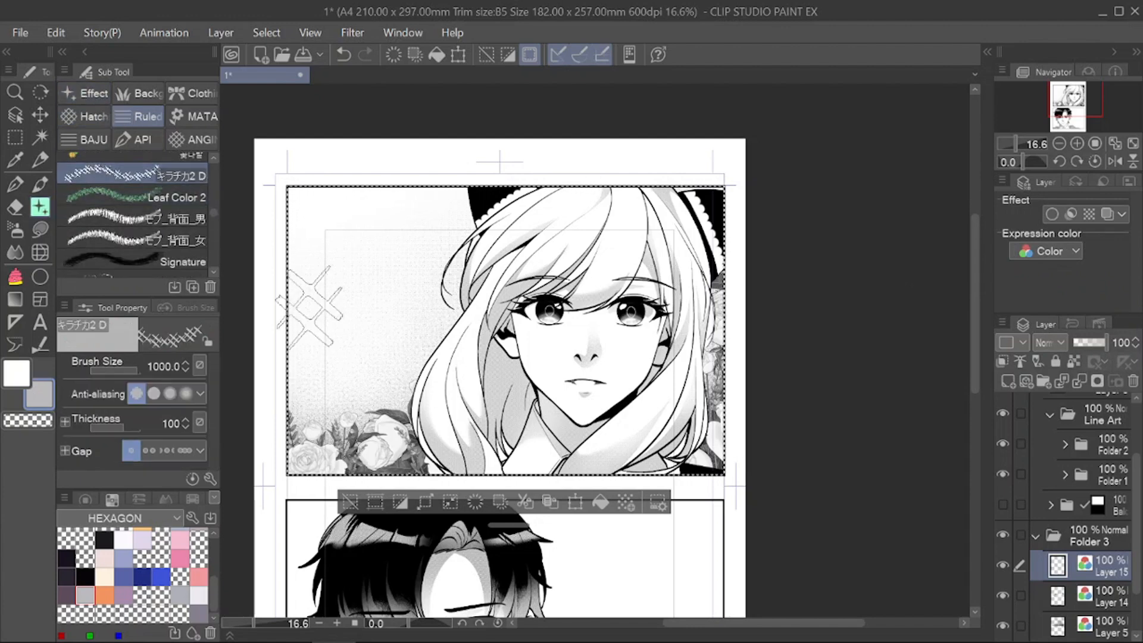
click(338, 413)
click(428, 383)
click(441, 466)
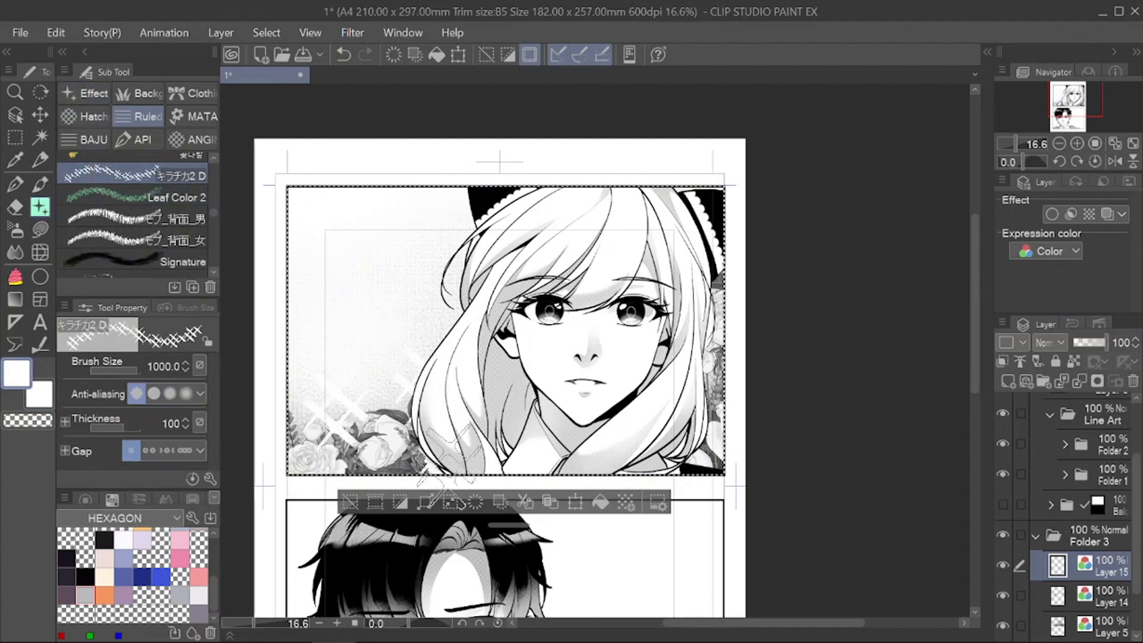
click(700, 288)
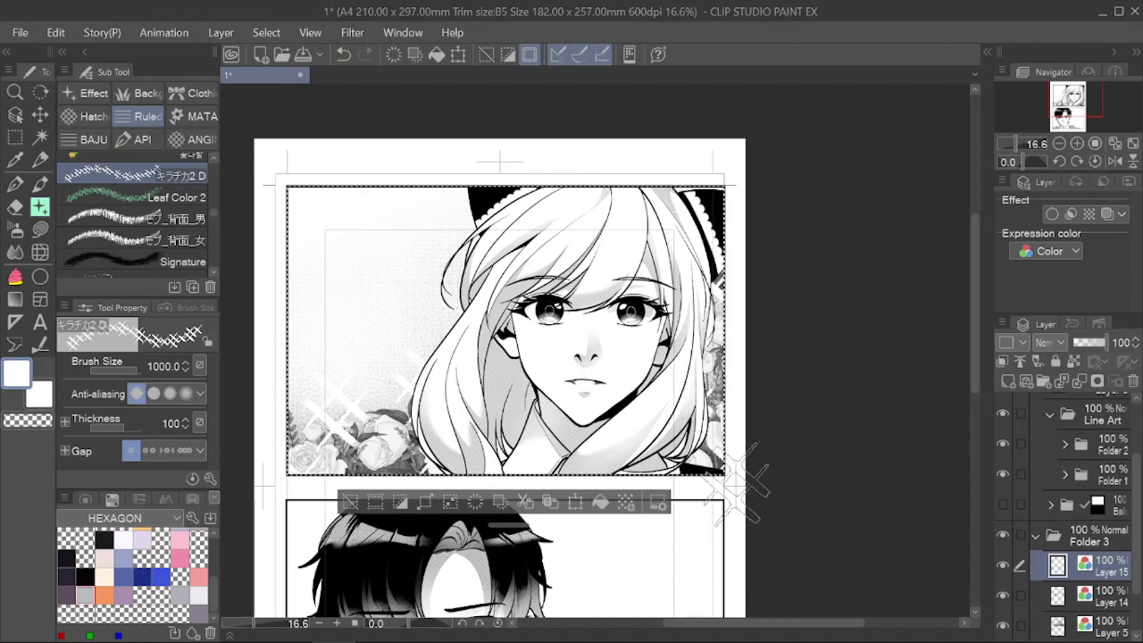
drag(737, 483, 715, 403)
Step: Apply a Gaussian blur with strength 12 to the flower layer
click(1102, 596)
click(352, 32)
mouse_move(383, 51)
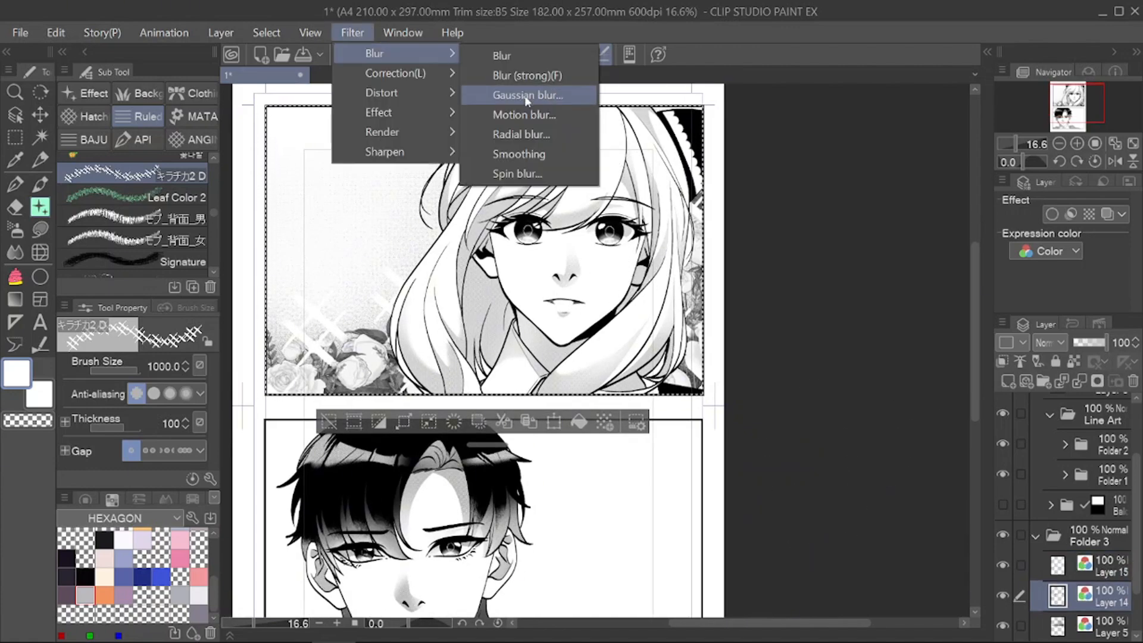
click(524, 92)
click(519, 113)
scroll(491, 506, down, 1)
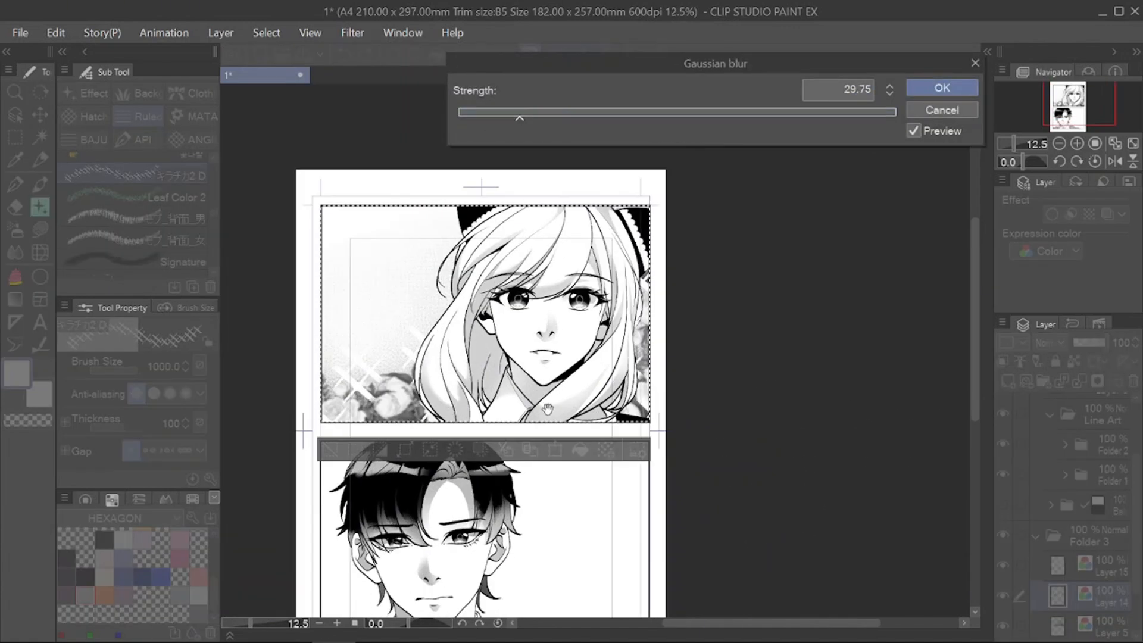
click(845, 90)
text(12)
click(942, 88)
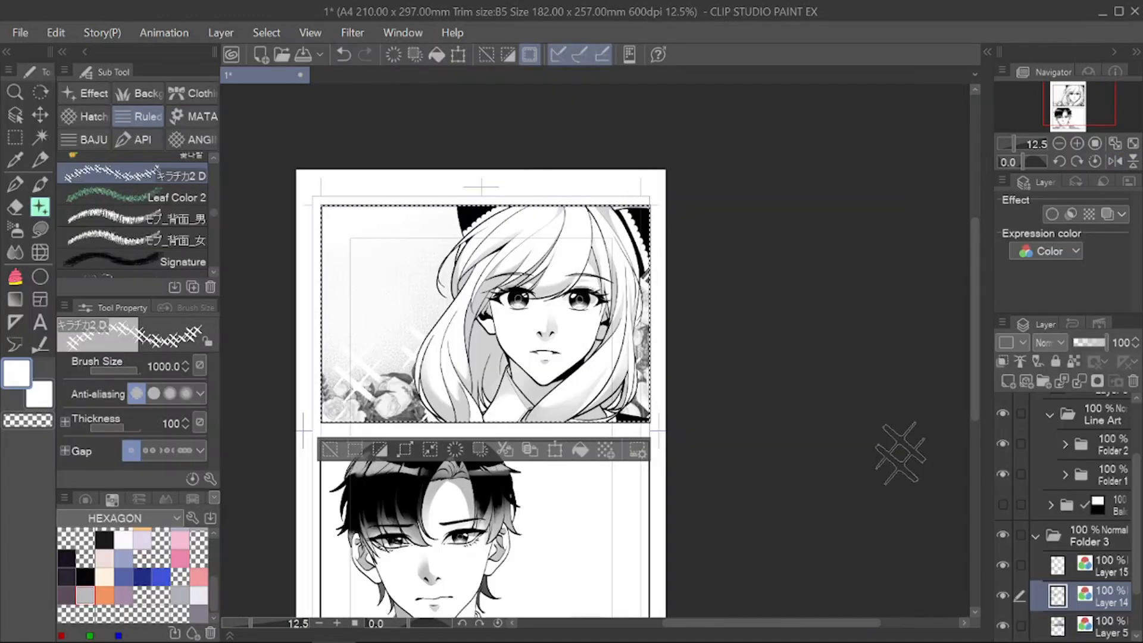
Step: Lock the flower layer's transparent pixels, lighten the flowers with the white Soft airbrush at size 1200, and clear the selection
click(1074, 362)
click(15, 230)
key(bracketright)
key(bracketright)
key(bracketright)
key(bracketright)
key(bracketright)
key(bracketright)
key(bracketright)
key(bracketright)
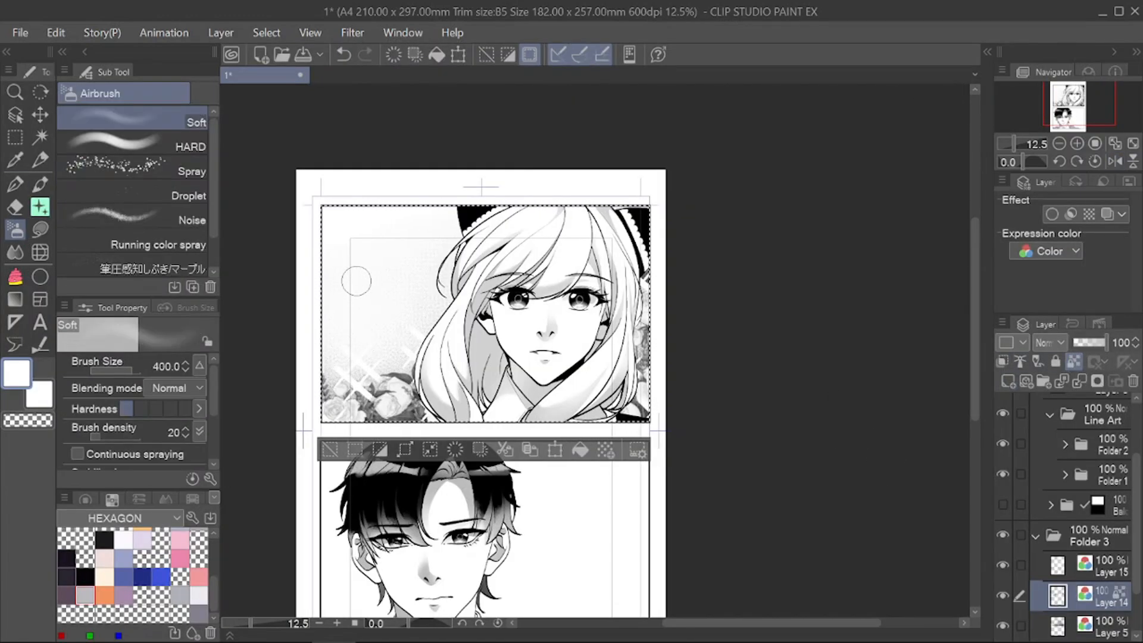
key(h)
drag(583, 236, 291, 226)
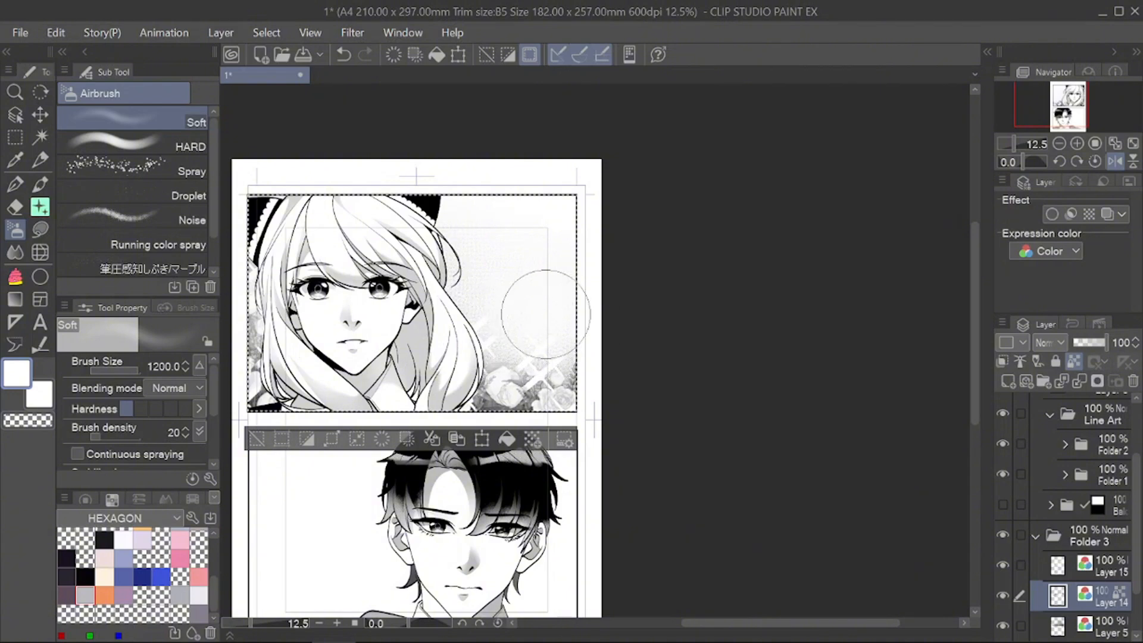
key(h)
scroll(576, 232, down, 2)
drag(576, 232, 392, 250)
scroll(691, 286, up, 2)
drag(677, 353, 658, 286)
key(ctrl+d)
scroll(632, 238, down, 1)
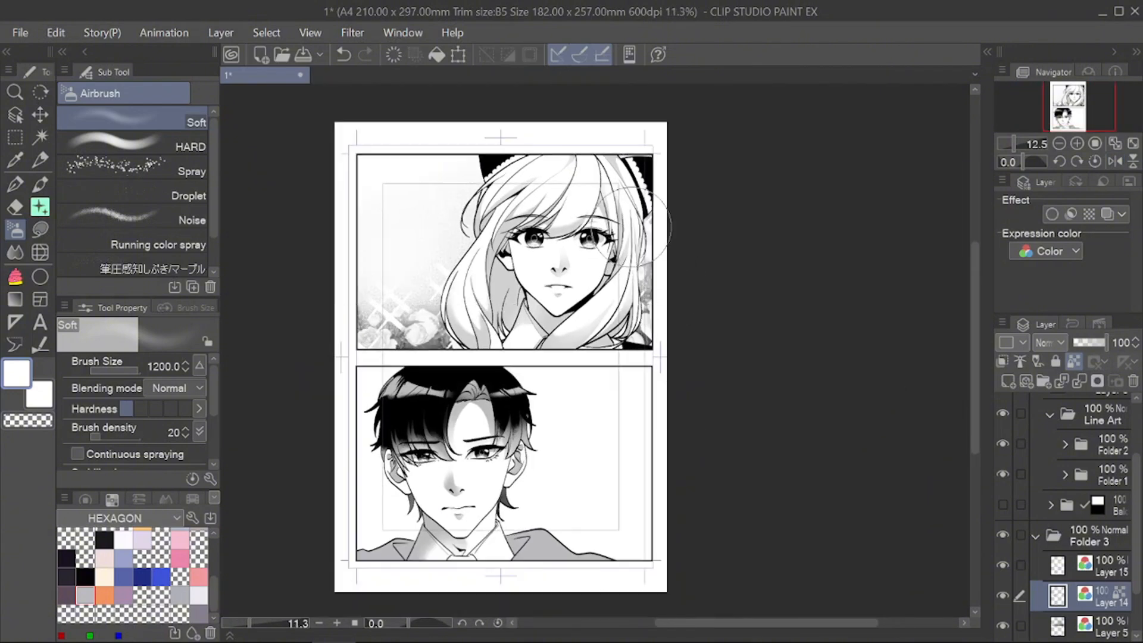
scroll(1096, 488, up, 1)
Step: Add a new layer clipped to the Line Art folder, with Add blending and the Color expression color
click(1036, 565)
scroll(1035, 536, up, 2)
click(1050, 499)
click(1102, 499)
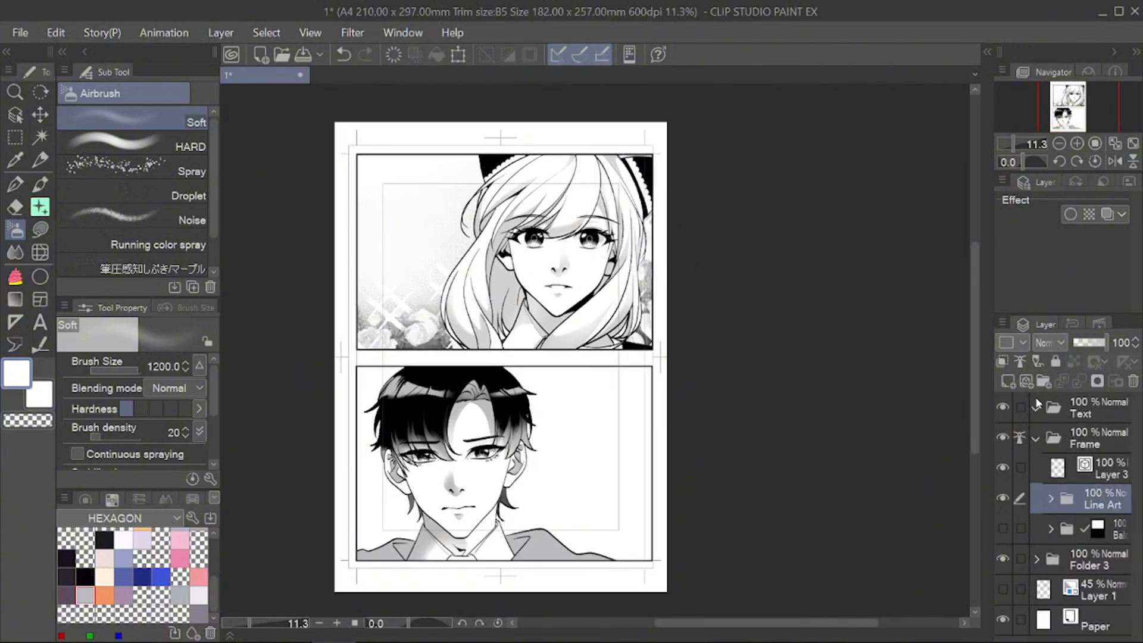
click(1008, 381)
scroll(625, 163, up, 1)
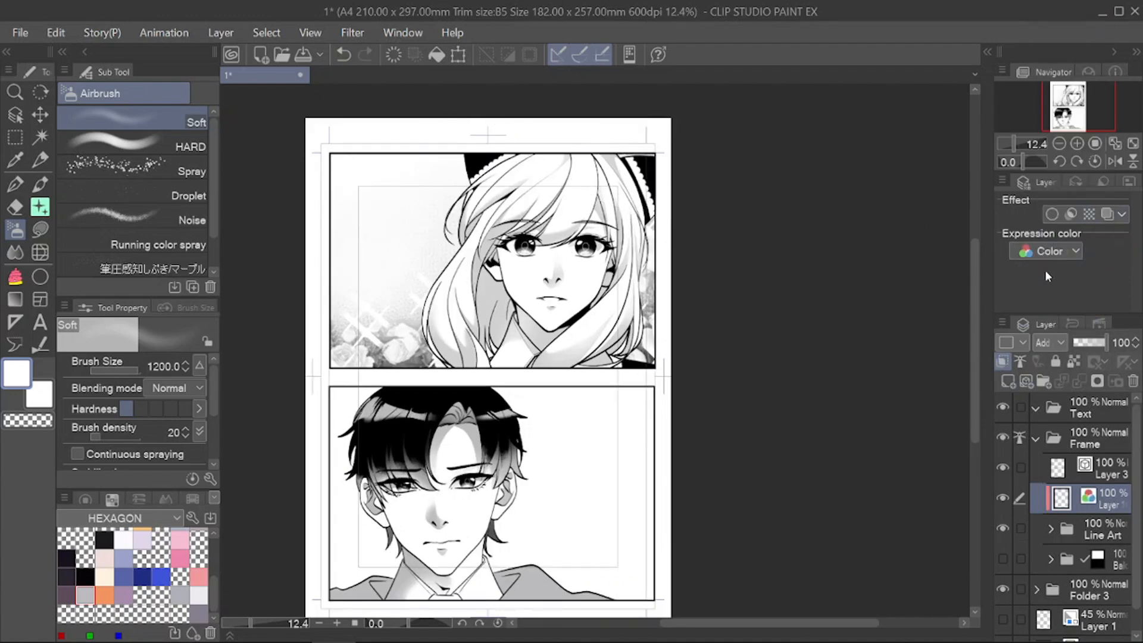
Step: Select the upper panel and fade the girl's line art around her hair with the white Soft airbrush, reducing its size to 600
mouse_move(464, 186)
mouse_down()
mouse_move(417, 313)
mouse_move(457, 417)
mouse_up()
key(ctrl+z)
key(m)
drag(330, 153, 657, 369)
key(b)
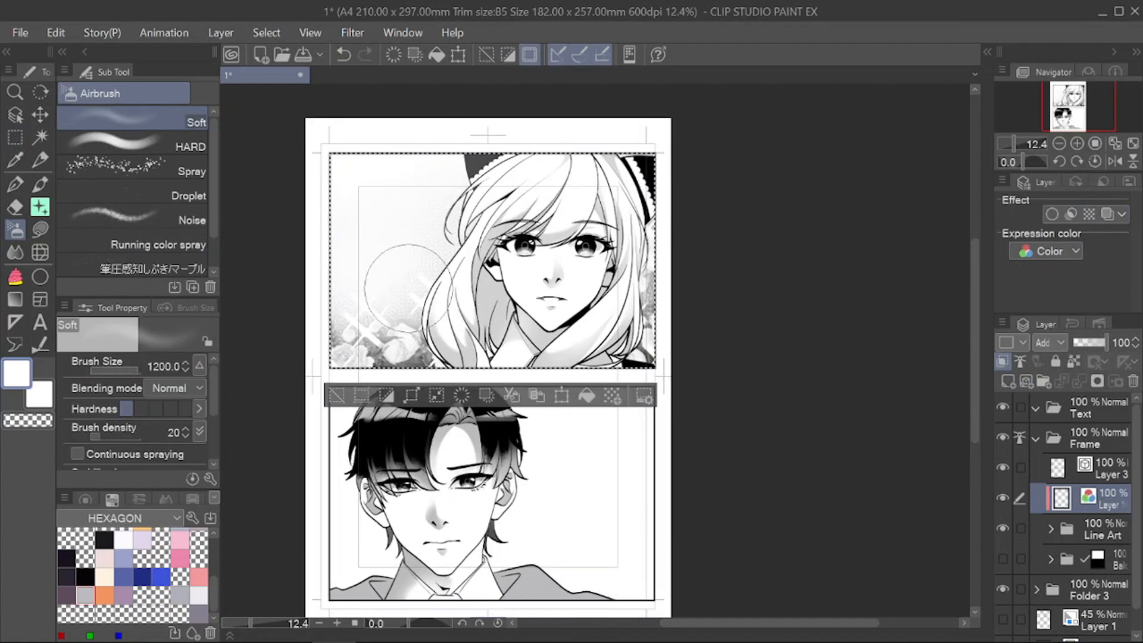
drag(408, 287, 399, 343)
key(h)
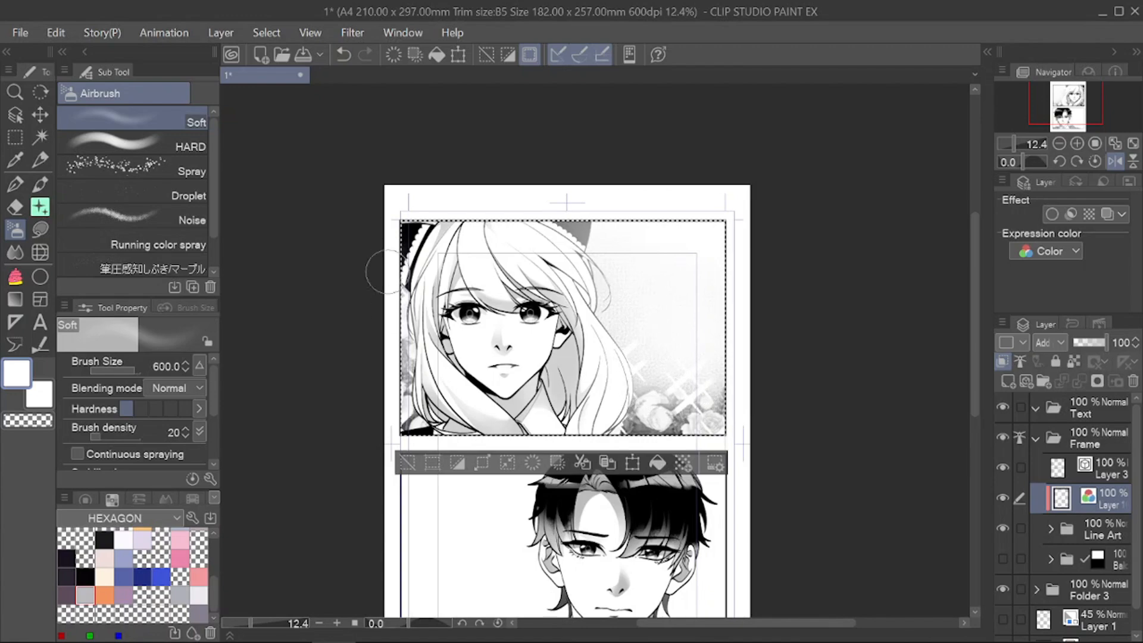
key(h)
Step: Airbrush finer white highlights over the girl's hair with the Soft airbrush at size 300
scroll(625, 334, up, 3)
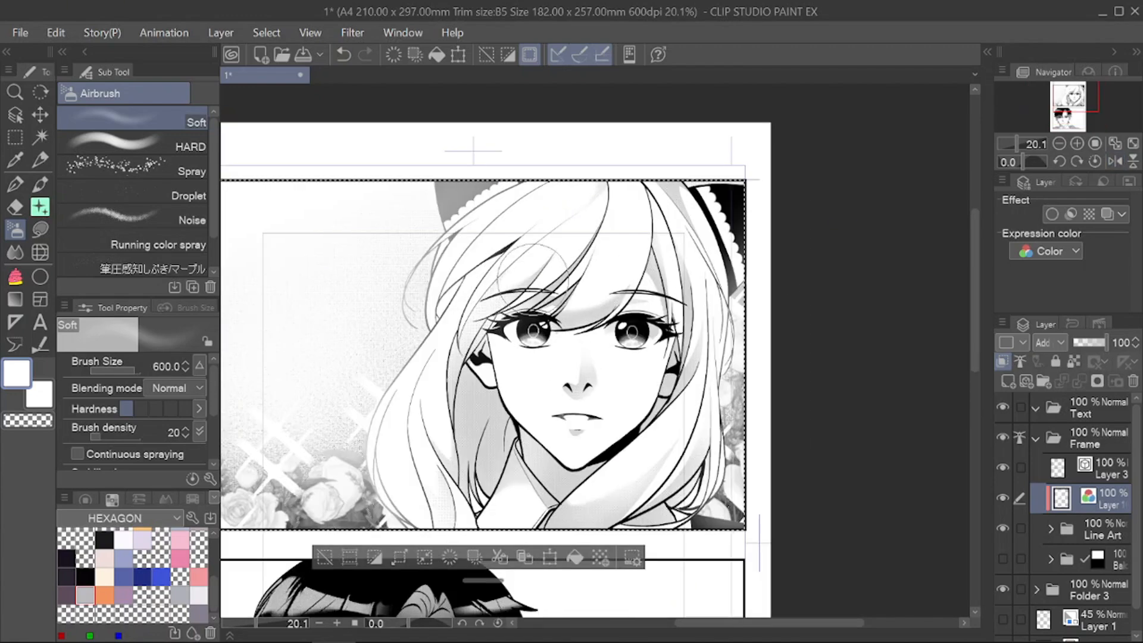
key([)
key([)
key([)
scroll(697, 258, down, 4)
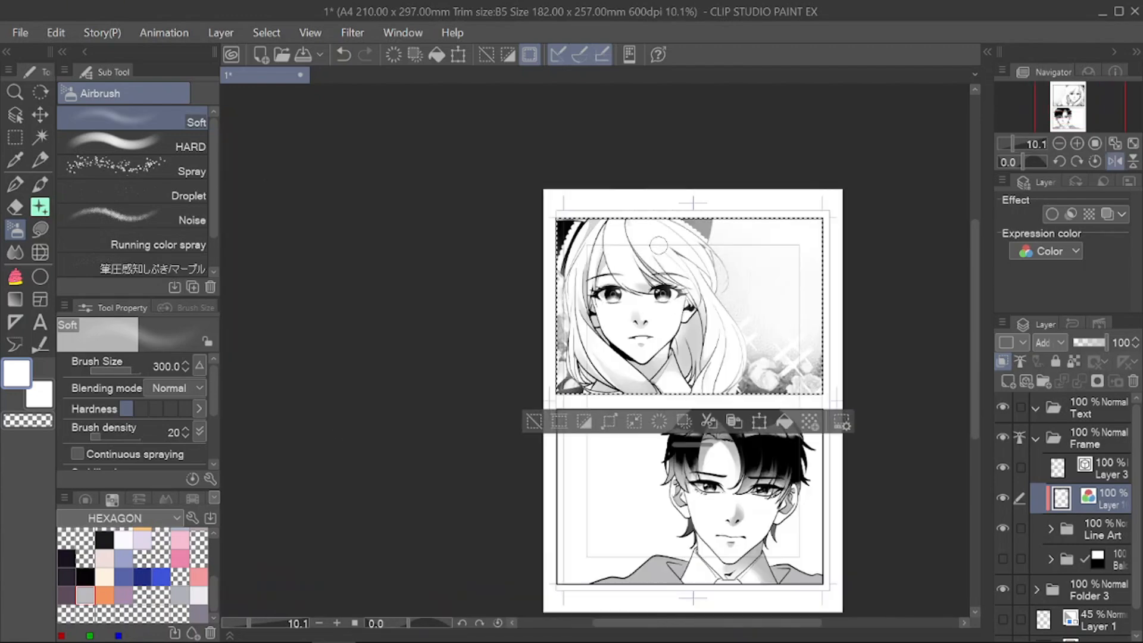
Step: Add a new layer above the clipped highlight layer and select the upper panel's whole area
click(1081, 436)
key(ctrl+shift+n)
drag(1094, 469, 1097, 513)
key(m)
scroll(527, 239, up, 4)
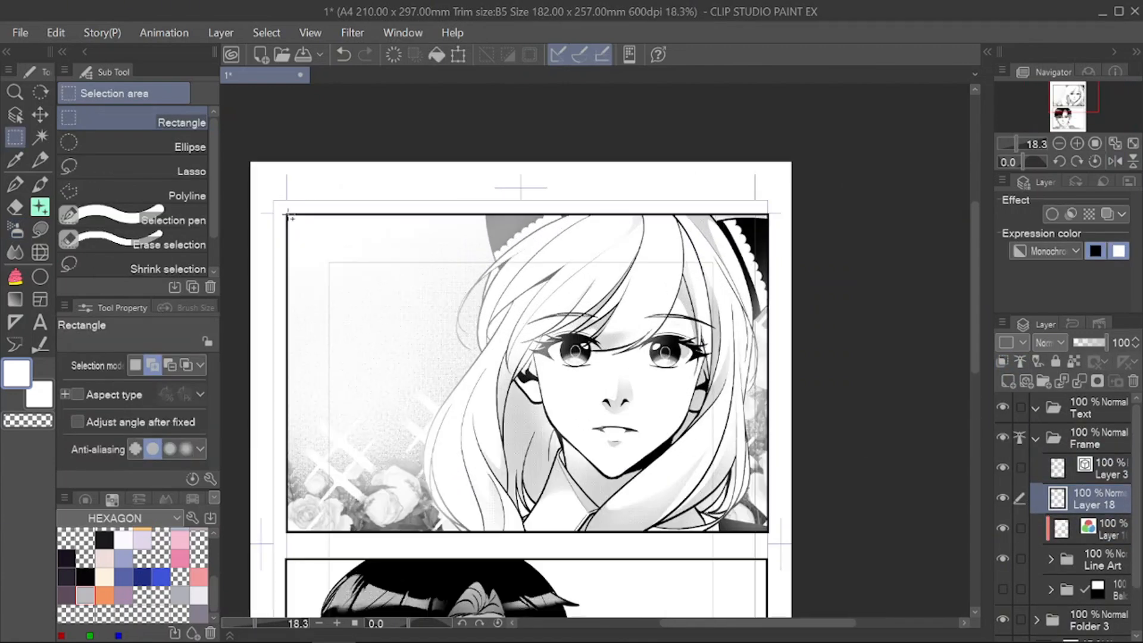
drag(286, 214, 769, 533)
Step: Set the new layer's expression color to Color and its blending mode to Add
click(1054, 251)
click(1052, 276)
click(1049, 344)
Step: Paint soft circles and small light specks along the upper panel's right side with the "soft" circle and 光std spark1 brushes
click(40, 208)
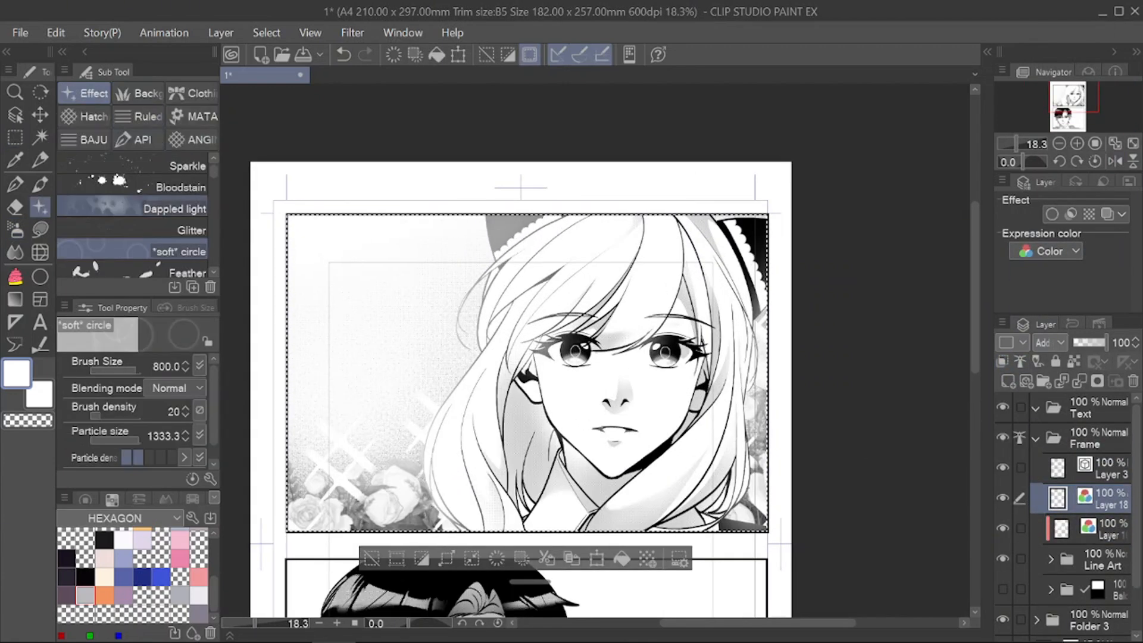
scroll(596, 387, down, 1)
mouse_move(708, 470)
mouse_down()
mouse_move(703, 494)
mouse_move(619, 497)
mouse_move(736, 286)
mouse_up()
scroll(137, 220, down, 5)
click(175, 208)
scroll(183, 208, down, 5)
click(183, 168)
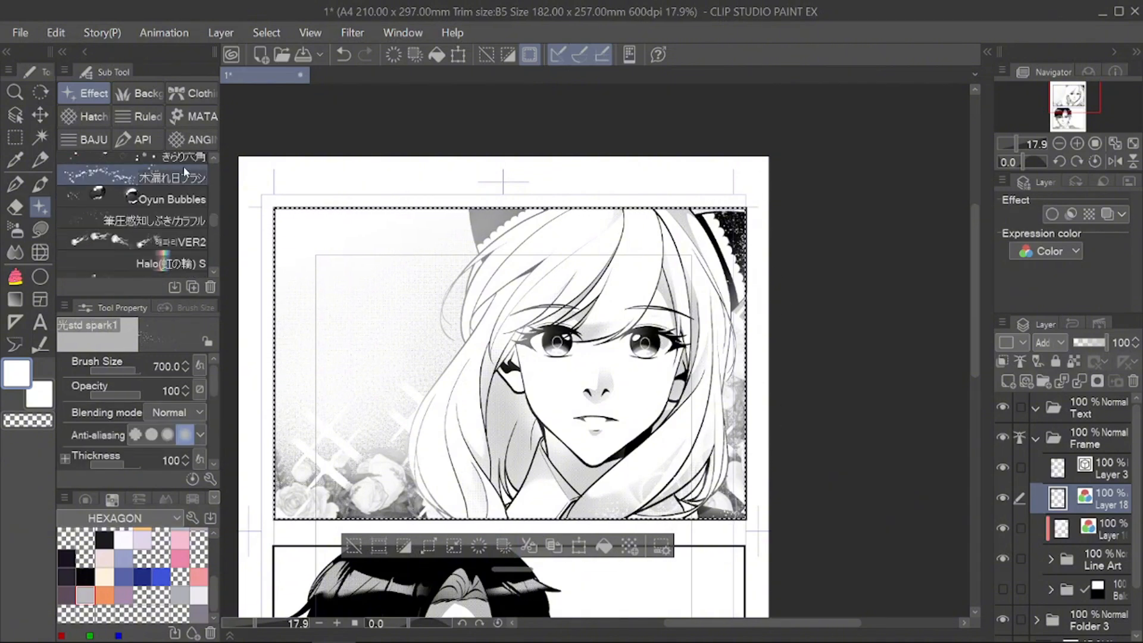
drag(214, 208, 217, 244)
Step: Brush white Gauze cloud texture at size 1500 across the upper panel, keeping the panel selected
click(85, 117)
mouse_move(214, 179)
mouse_down()
mouse_move(213, 257)
mouse_move(214, 185)
mouse_up()
drag(357, 286, 665, 536)
key(ctrl+d)
scroll(552, 256, down, 3)
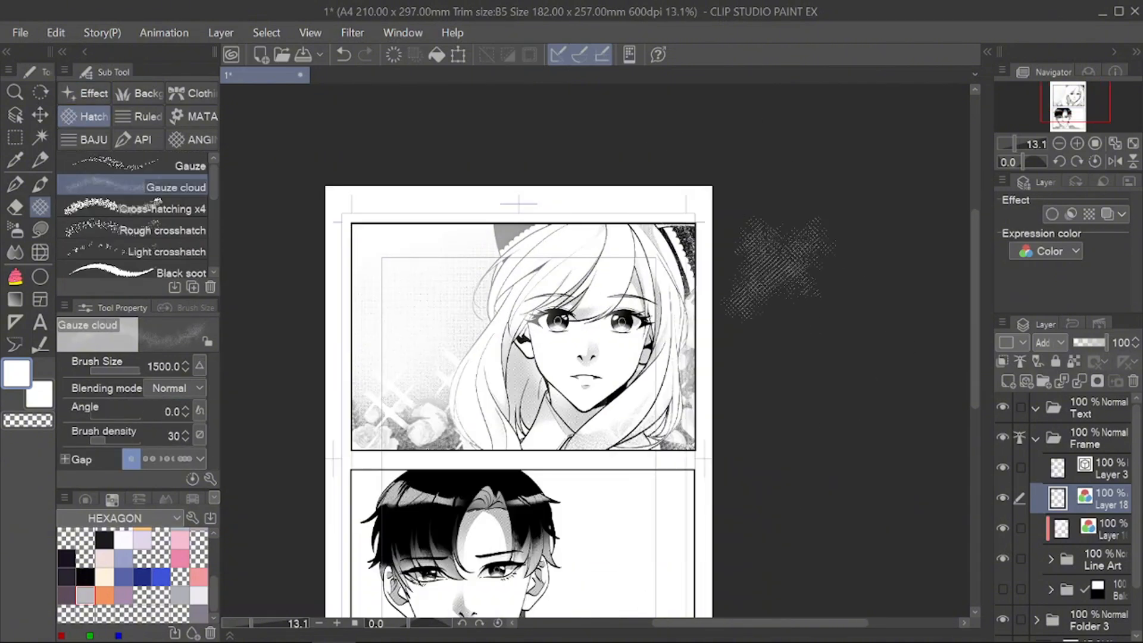
key(ctrl+z)
Step: Spread a white glow over the sides and lower part of the upper panel with the Soft airbrush at size 1500
key(h)
drag(797, 263, 587, 236)
click(15, 229)
drag(292, 335, 357, 417)
click(1116, 162)
drag(936, 258, 825, 273)
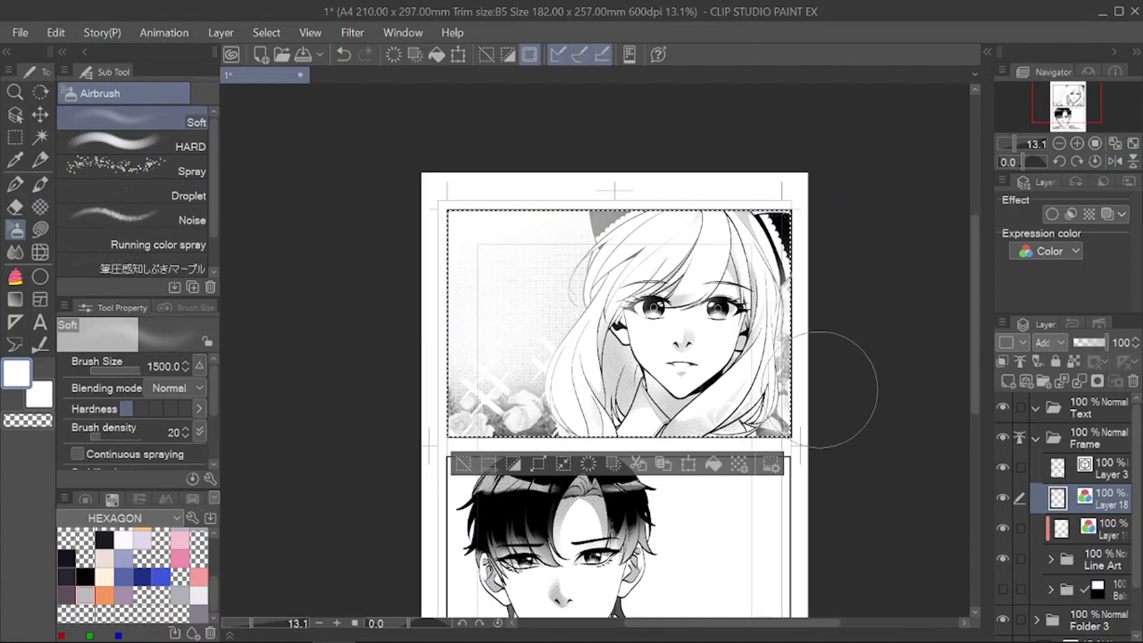
drag(829, 388, 546, 403)
Step: Choose the 木漏れ日ブラシ light brush, set its size to 400, and clear the selection
click(41, 208)
click(85, 93)
key(bracketright)
key(bracketright)
key(bracketright)
key(bracketright)
key(bracketright)
key(bracketright)
key(bracketright)
key(bracketright)
key(ctrl+d)
scroll(790, 386, down, 2)
scroll(954, 431, up, 3)
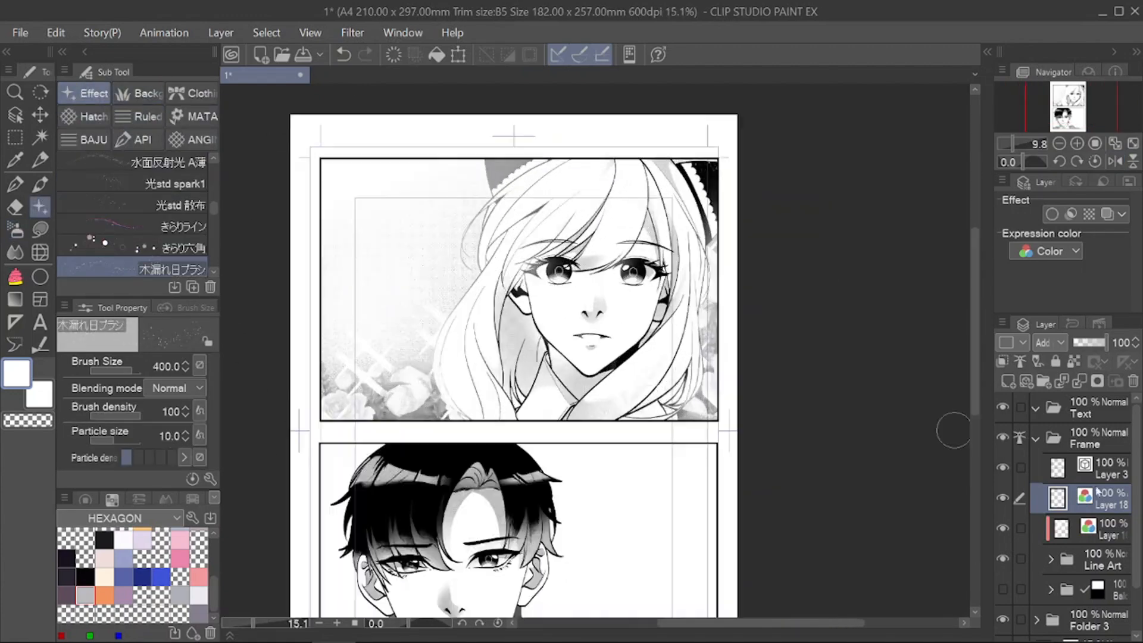
Step: Lighten the girl's hair lines further on the clipped highlight layer with the Soft airbrush, reducing its size to 300
click(1111, 529)
scroll(560, 289, up, 3)
click(15, 230)
drag(485, 302, 463, 309)
key(bracketleft)
scroll(551, 238, down, 6)
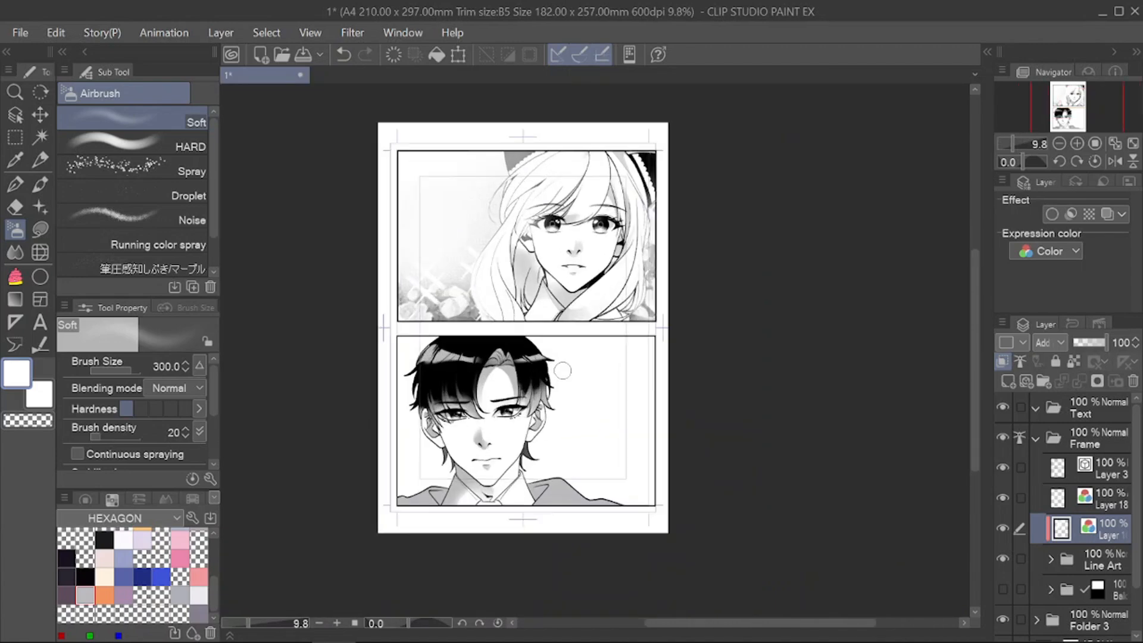
Step: Select the lower panel and draw a Manga gradient from its lower-left corner towards the upper right, above the background layer in Folder 3
scroll(619, 238, up, 1)
click(1035, 439)
click(1036, 470)
click(1058, 559)
scroll(690, 388, up, 1)
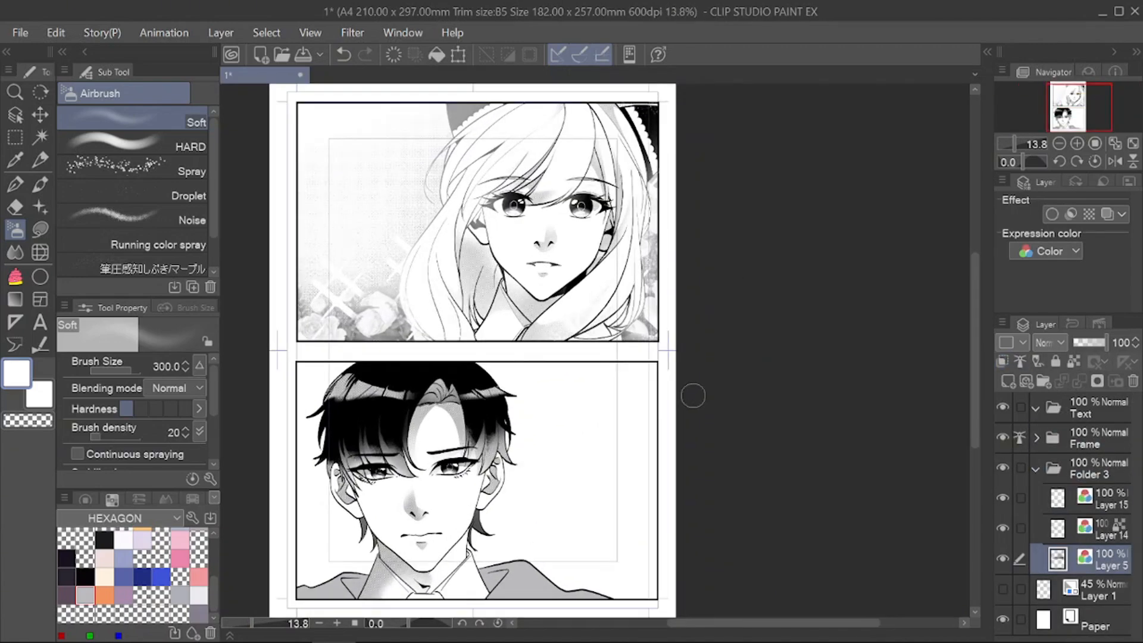
key(m)
drag(296, 362, 658, 599)
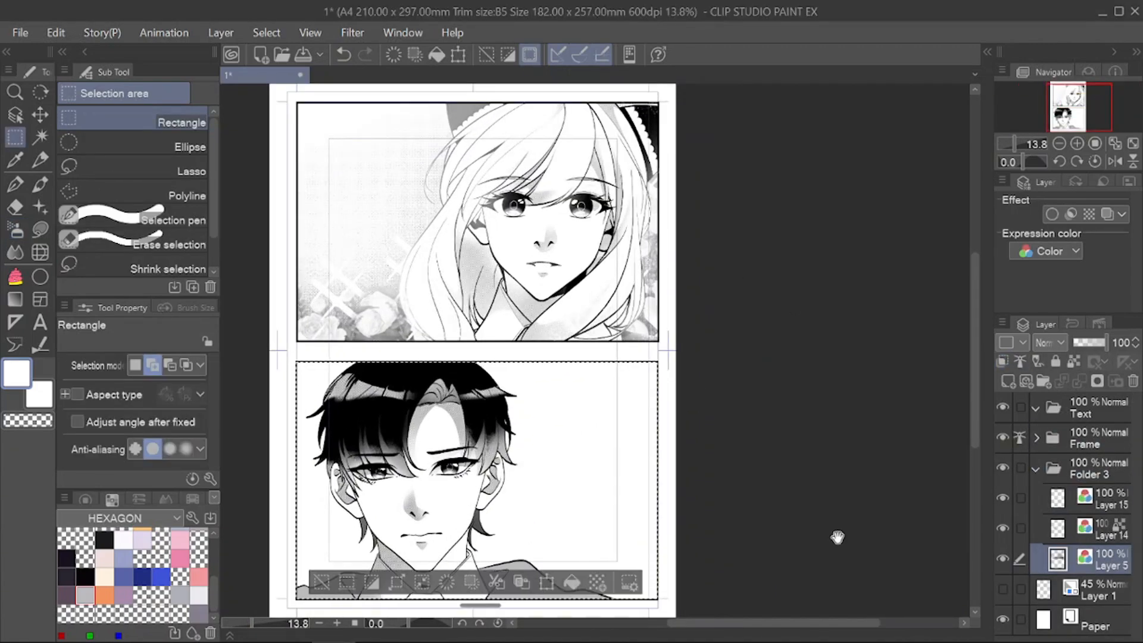
drag(838, 537, 855, 438)
key(g)
scroll(205, 179, down, 2)
drag(381, 596, 602, 257)
Step: Open the Line Art folder's lower-panel layers and add a new layer above the toned layer
click(1036, 439)
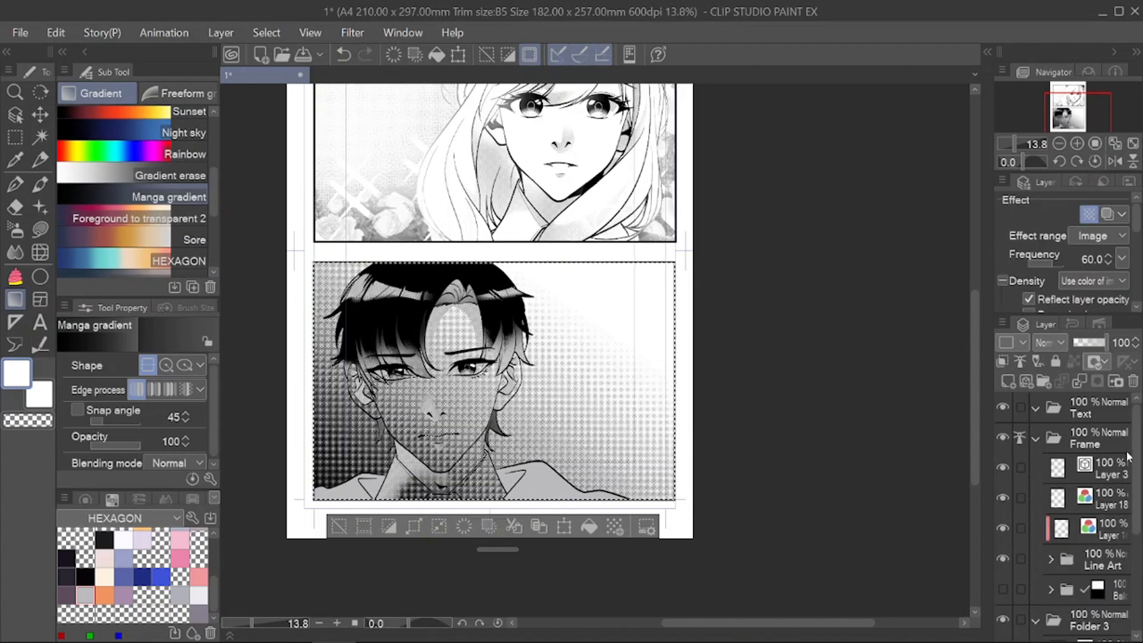
click(1050, 561)
drag(1137, 450, 1138, 554)
click(1005, 536)
click(1109, 527)
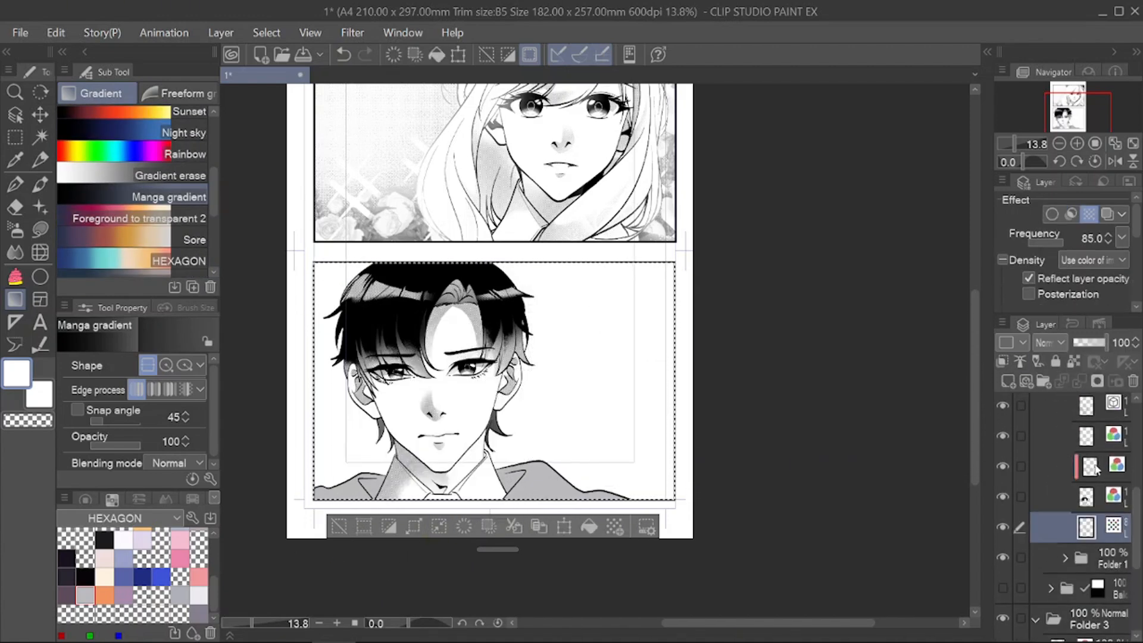
click(1007, 381)
Step: Redraw the Manga gradient behind the man in the lower panel and remove the extra gradient layers above Layer 5
key(g)
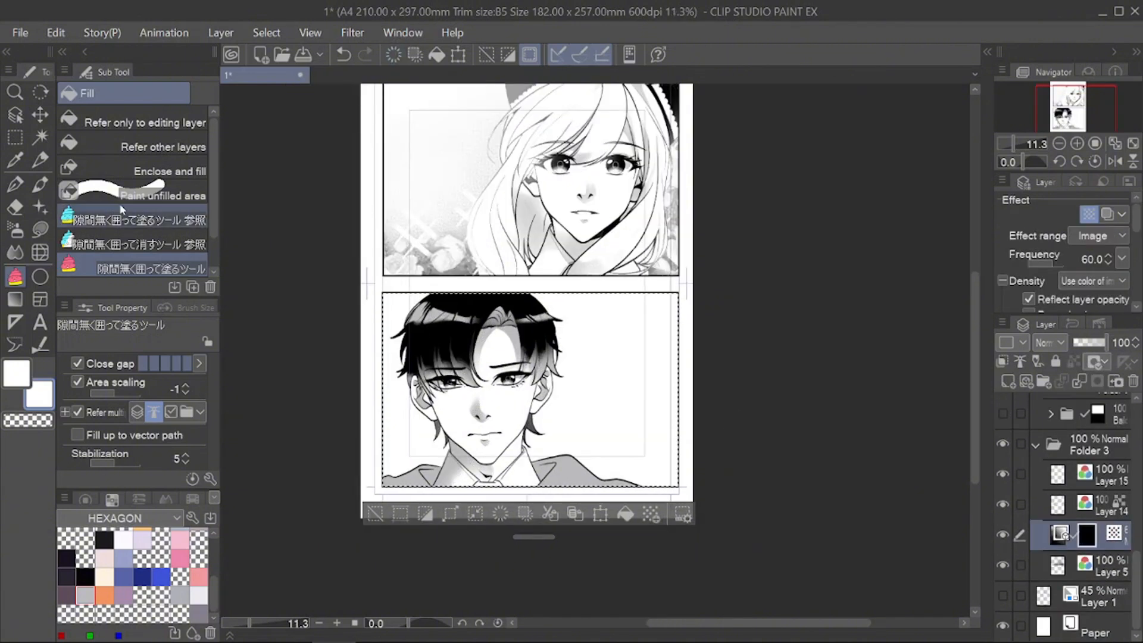
key(g)
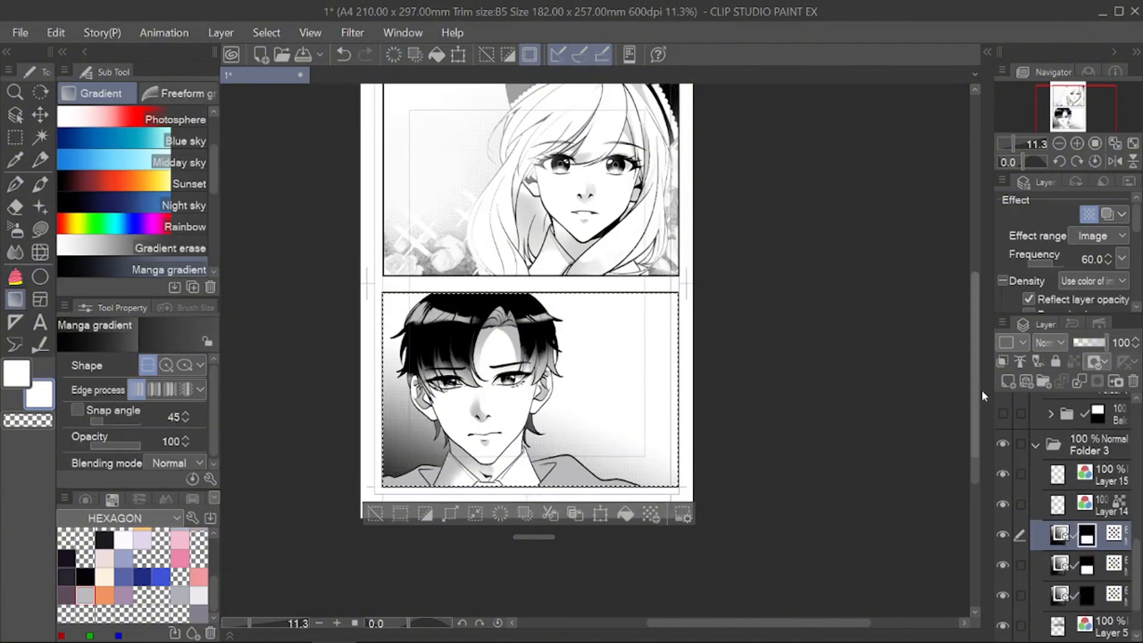
click(1088, 565)
click(1133, 381)
click(533, 260)
click(1133, 381)
click(1133, 381)
click(606, 259)
click(1133, 381)
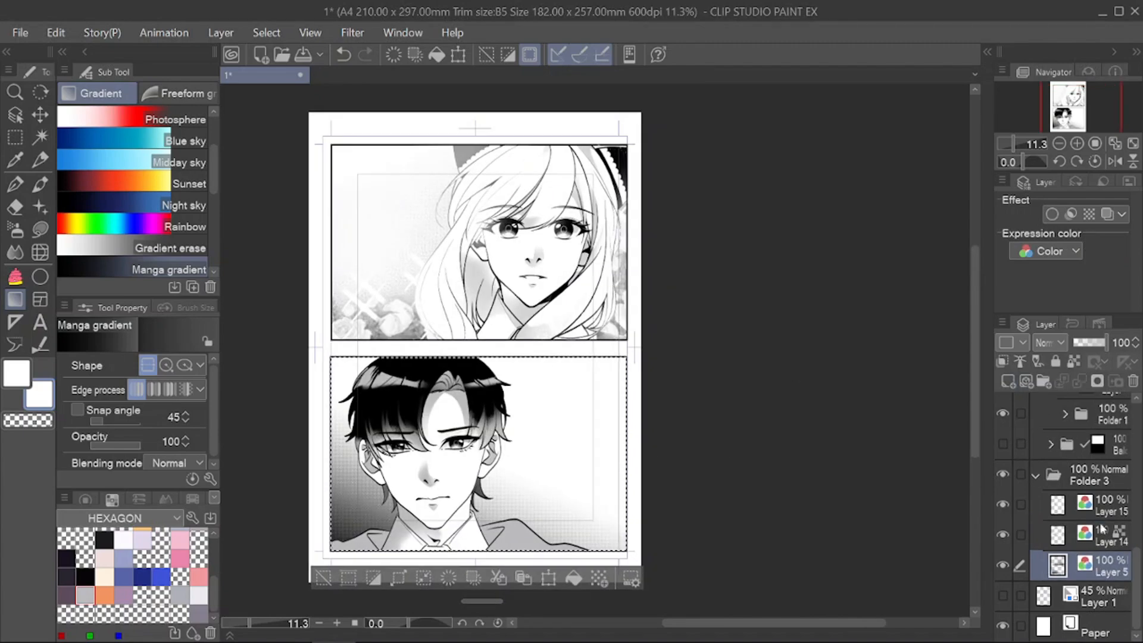
Step: Paint flowers along the lower panel's bottom corners on the flower layer with the 꽃다발 4 brush
click(40, 207)
click(149, 116)
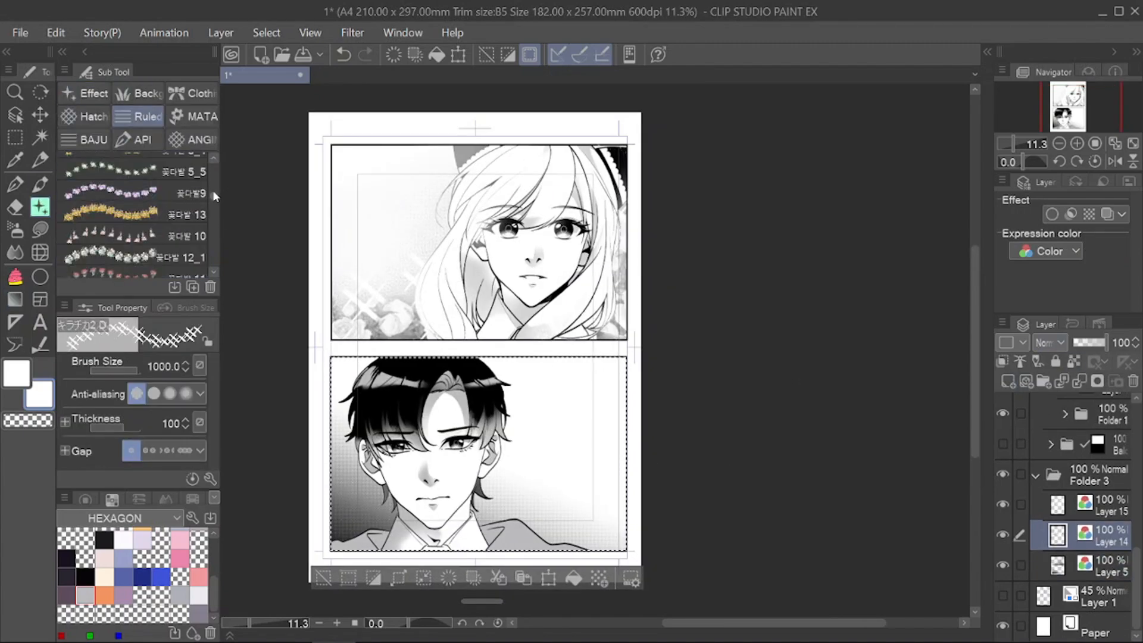
click(119, 231)
drag(355, 452, 417, 544)
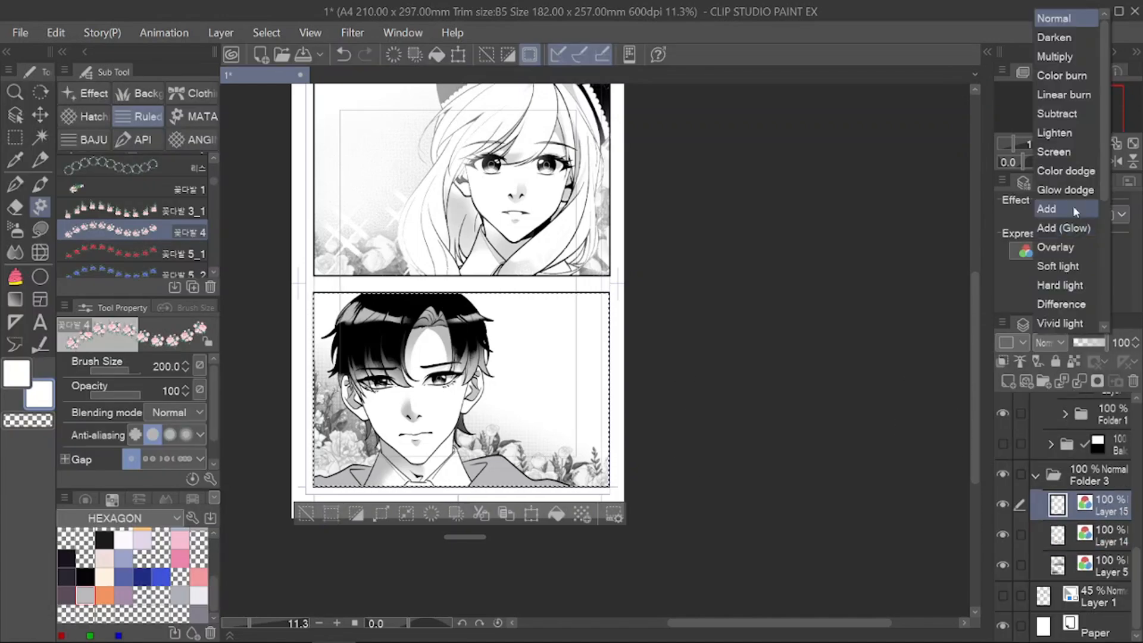
Step: Set the sparkle layer to Add blending and place white キラチカ2 D sparkles beside the man in the lower panel
click(1052, 207)
scroll(137, 226, down, 3)
click(131, 190)
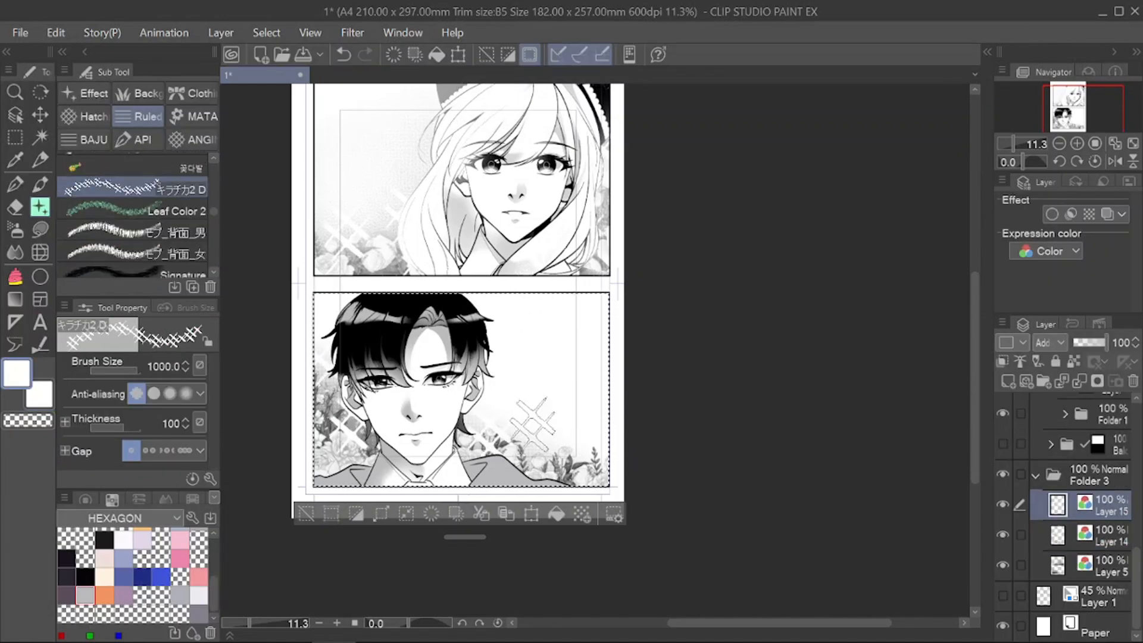
Step: Lighten the man's line art in the lower panel with the white Soft airbrush at size 600
scroll(521, 402, down, 2)
click(16, 229)
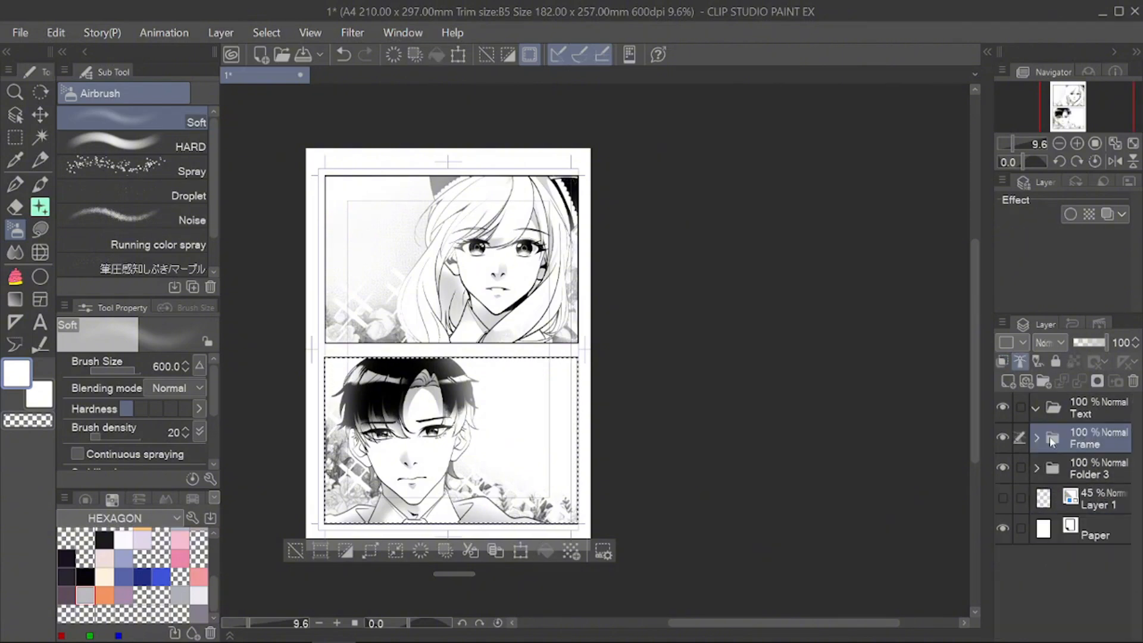
Step: Hide Folder 3 and the two effect layers above the line art, and expand the Line Art folder
click(1008, 499)
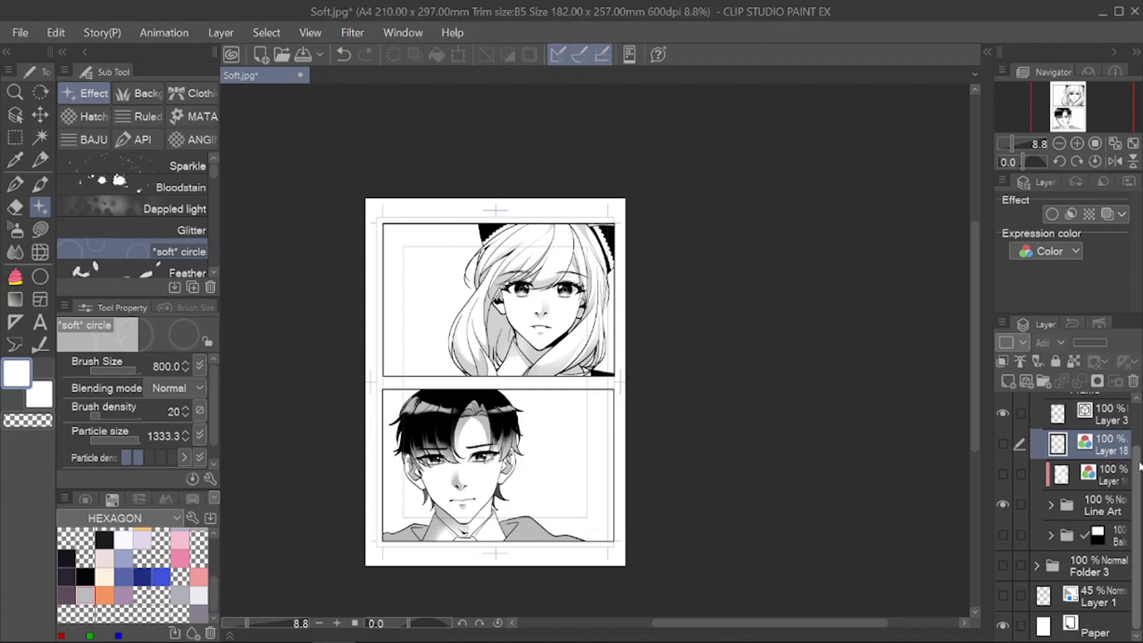
scroll(1139, 488, up, 1)
click(1051, 542)
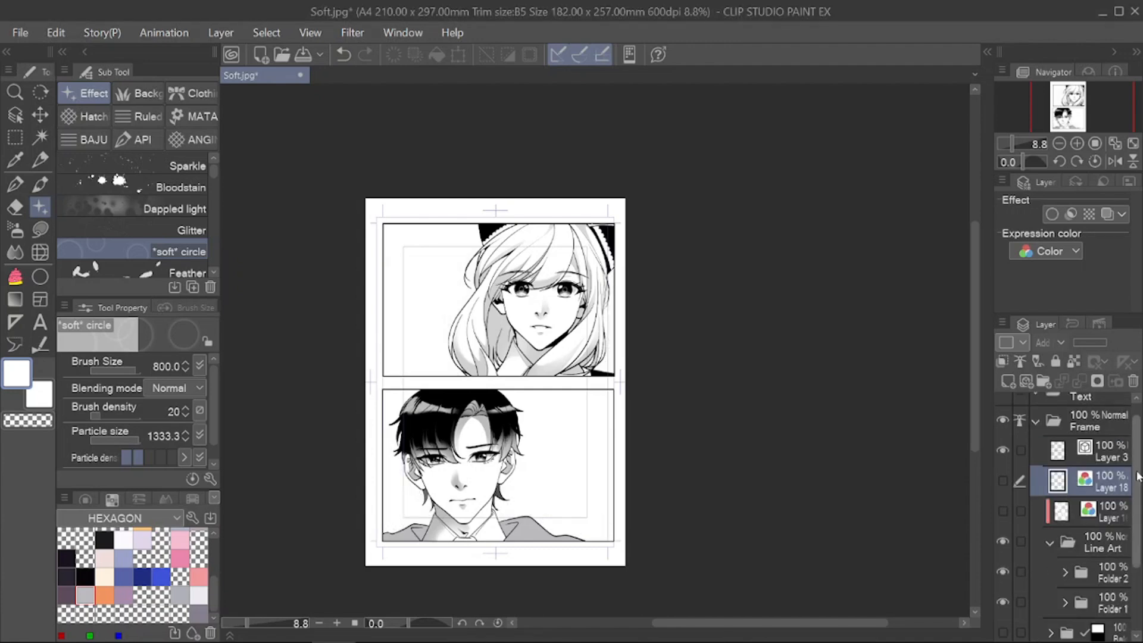
Step: Expand Folder 1 in the Line Art folder and select the colour layer holding the woman's eyes
scroll(1069, 474, down, 3)
click(1065, 505)
scroll(1068, 494, down, 4)
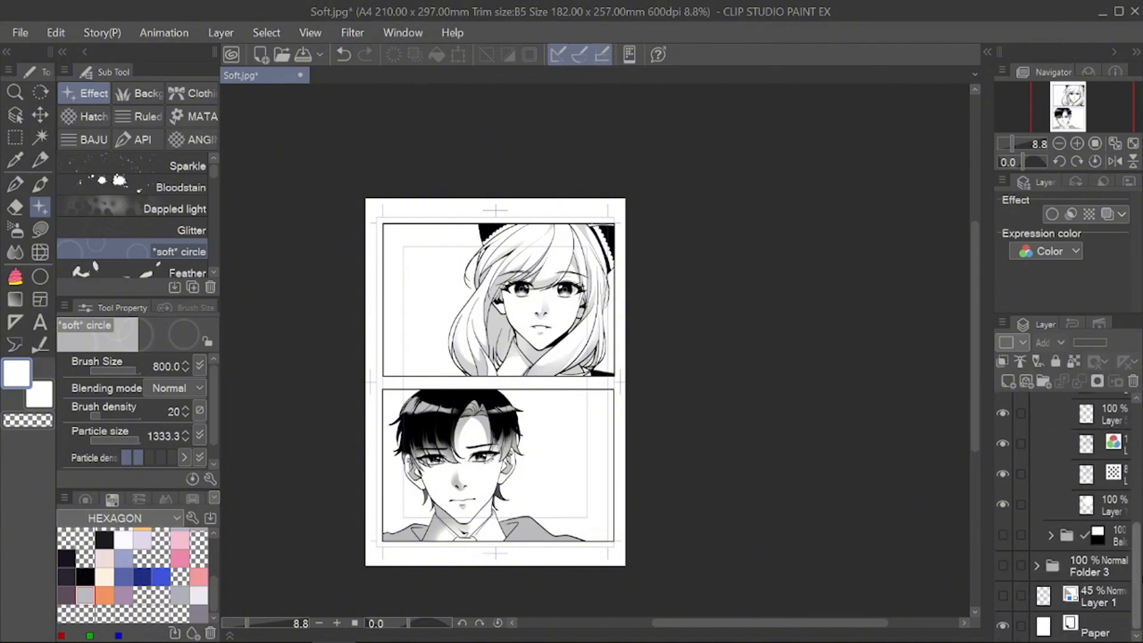
click(1081, 460)
click(1002, 452)
click(1002, 451)
scroll(571, 282, up, 5)
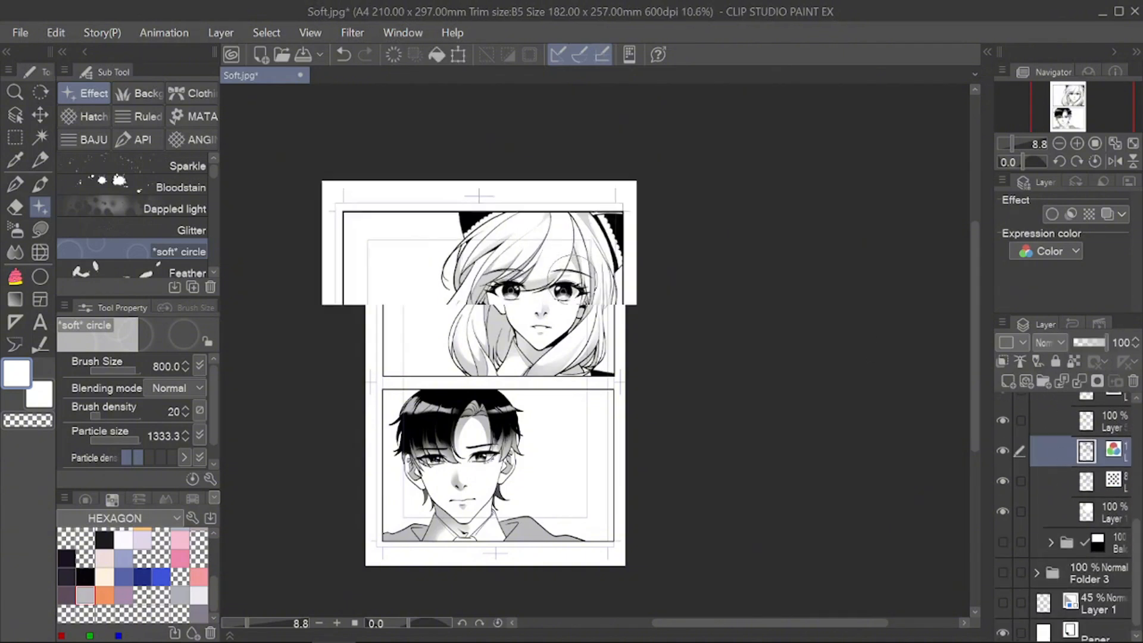
Step: Lasso the woman's irises, cut them out and paste them onto their own layer
click(15, 138)
click(179, 170)
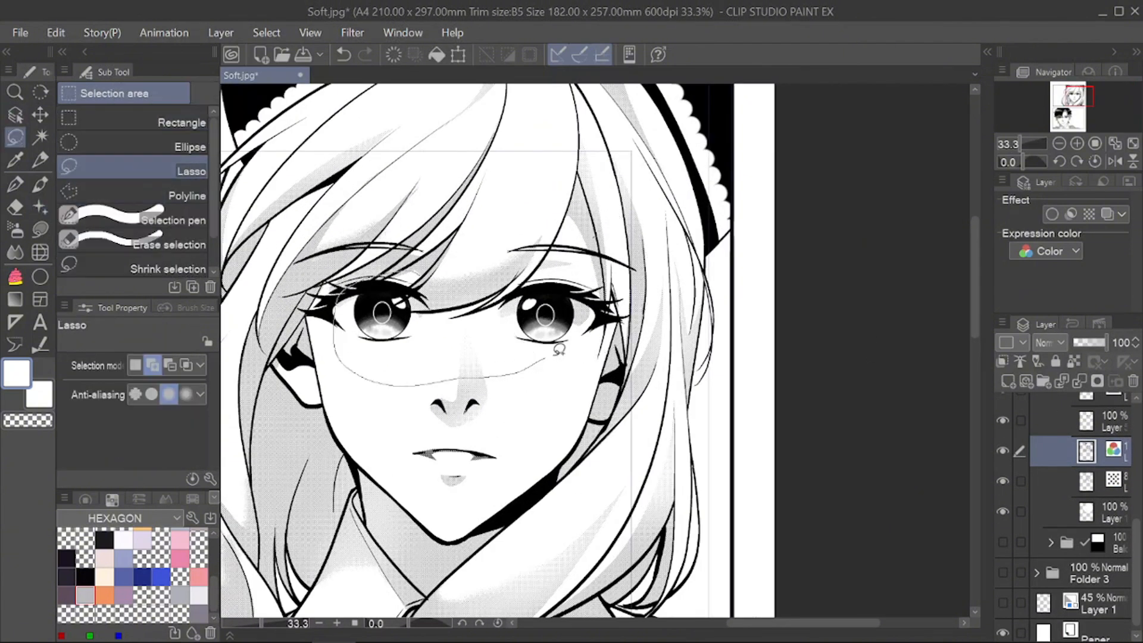
drag(559, 350, 579, 256)
key(ctrl+x)
key(ctrl+v)
click(1115, 490)
key(ctrl+d)
scroll(941, 439, left, 3)
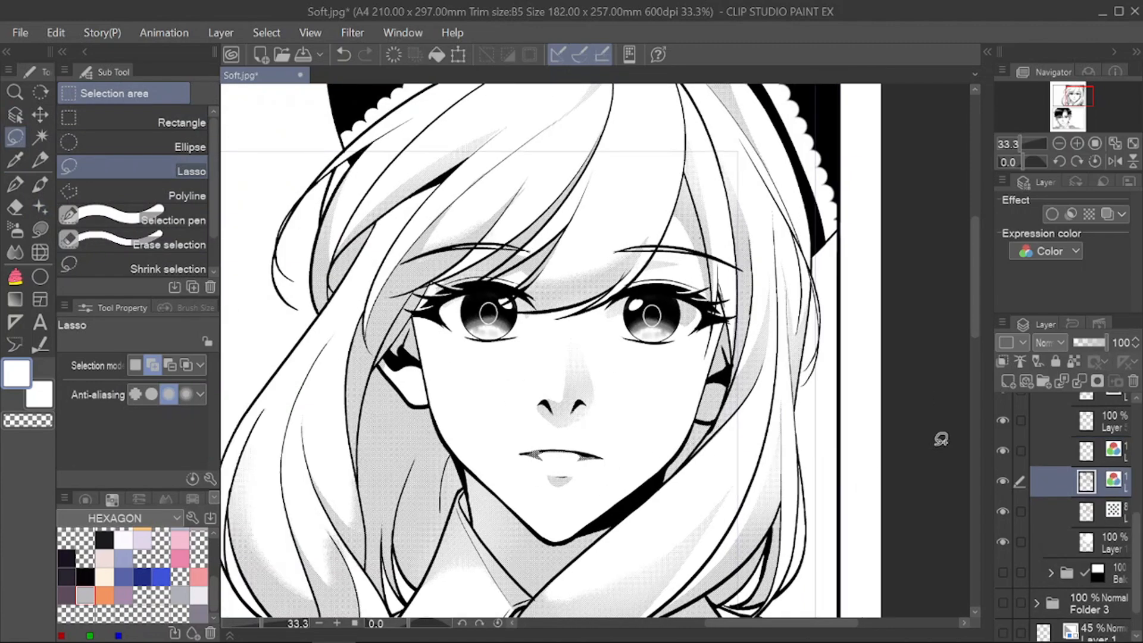
Step: Hide the woman's iris layer and draw tiny black pupils on a new raster layer with the G-pen at size 15
click(1003, 451)
click(1006, 381)
click(85, 500)
drag(118, 589, 89, 602)
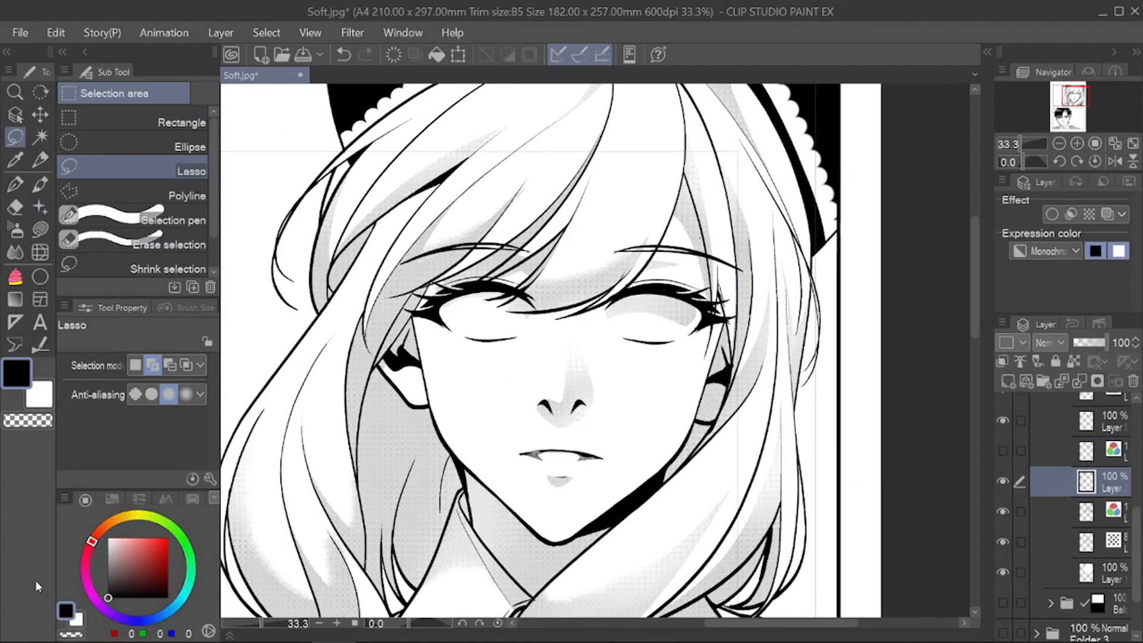
key(p)
scroll(508, 336, up, 3)
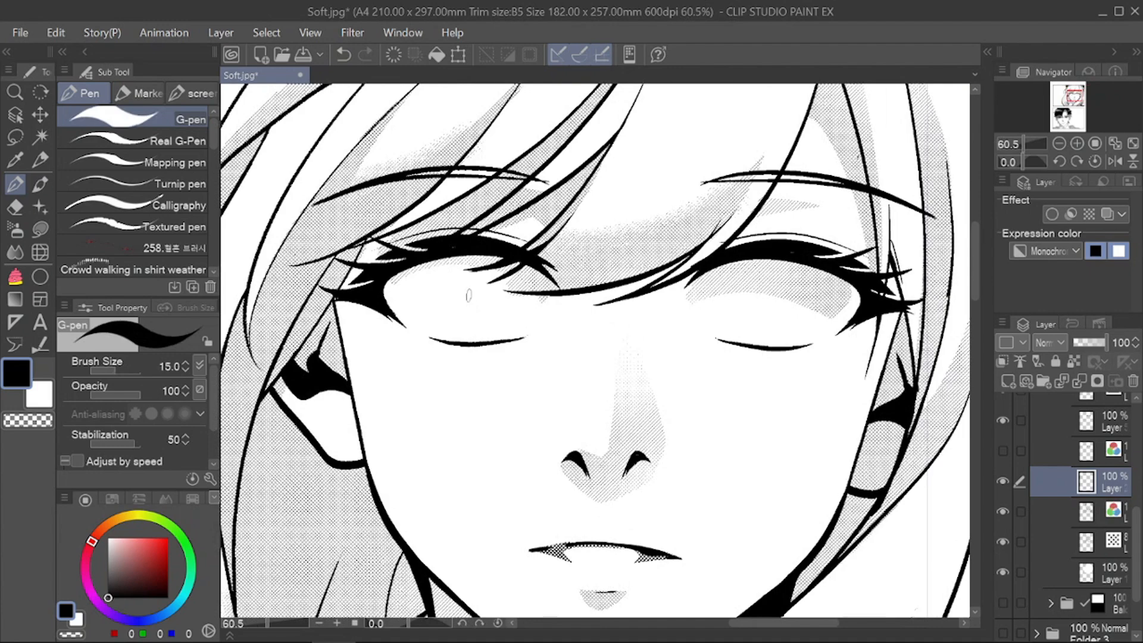
scroll(811, 544, down, 5)
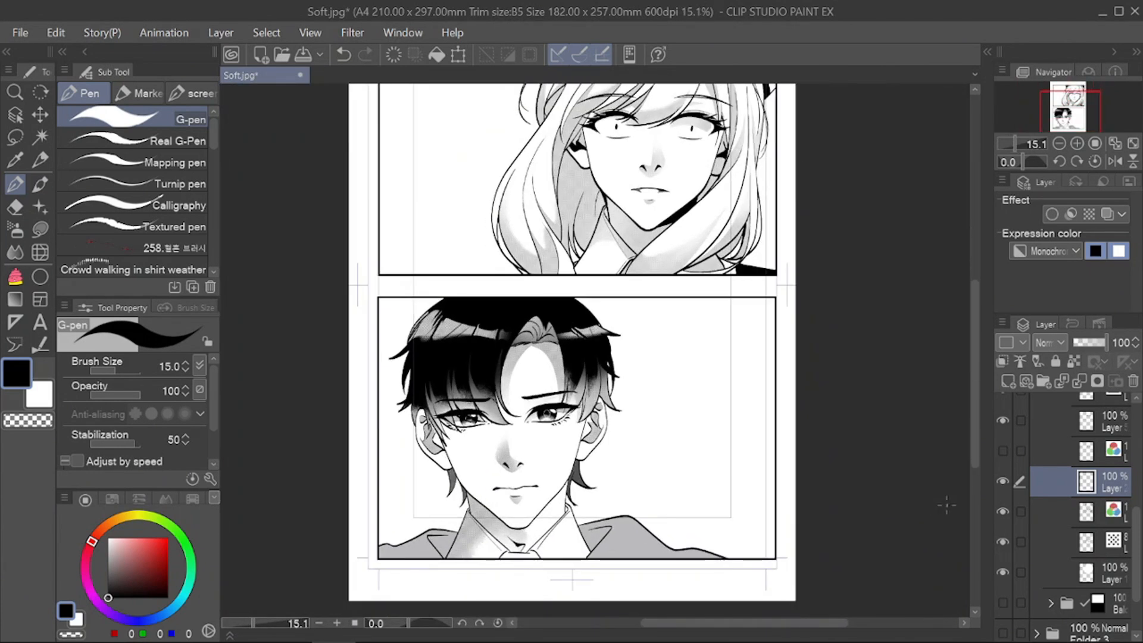
Step: Find and hide the man's iris layer in Folder 2 and add a raster layer above it
scroll(1073, 469, up, 5)
click(1065, 486)
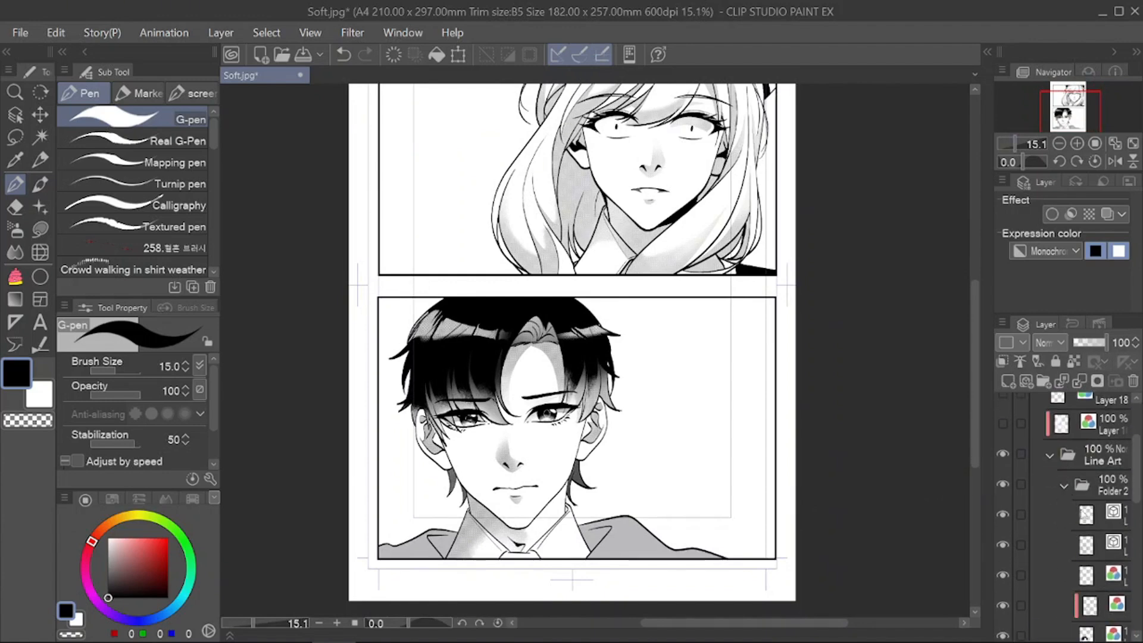
scroll(1054, 512, down, 3)
click(1003, 501)
click(1004, 531)
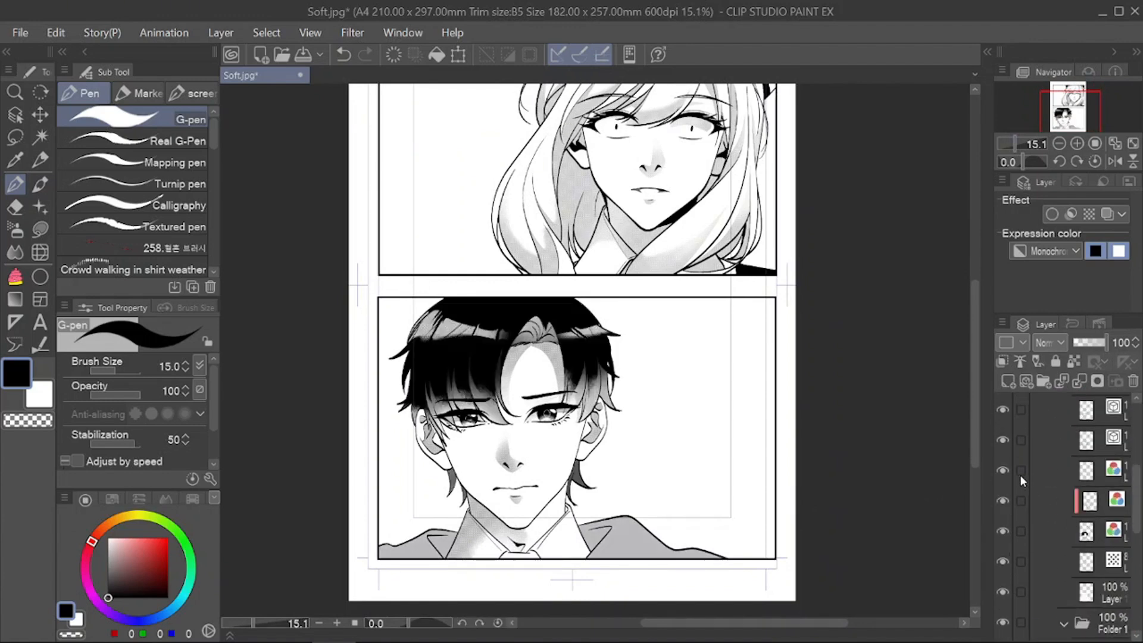
click(1028, 470)
click(1007, 382)
Step: Draw small black pupils in the man's eyes with the G-pen at size 15 and compare them by toggling the layer
scroll(472, 451, up, 5)
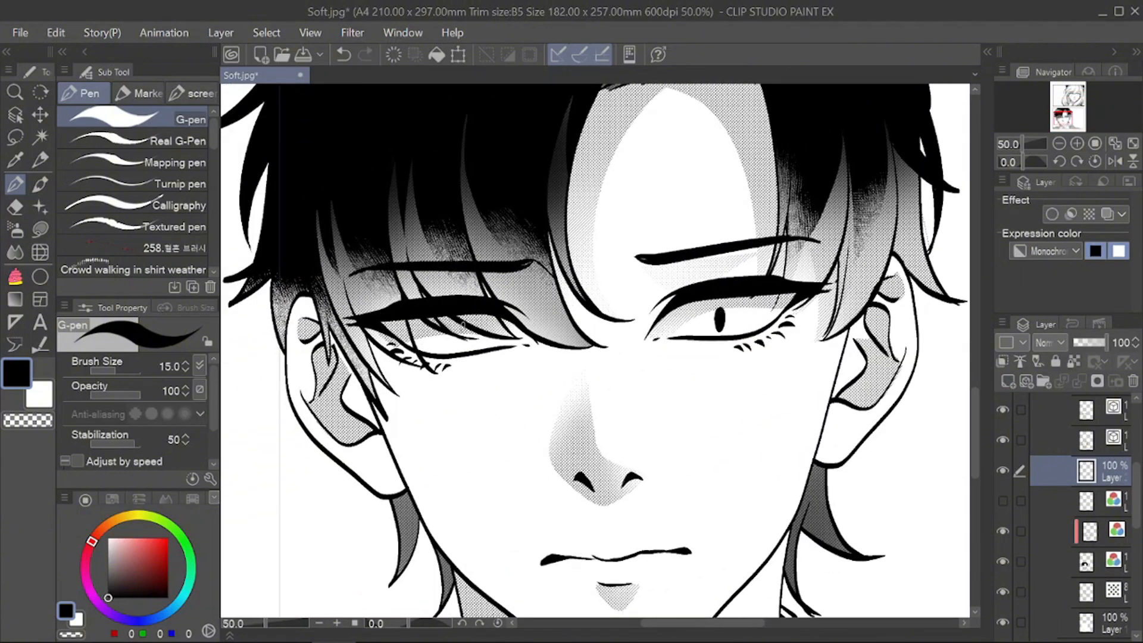
scroll(706, 312, down, 5)
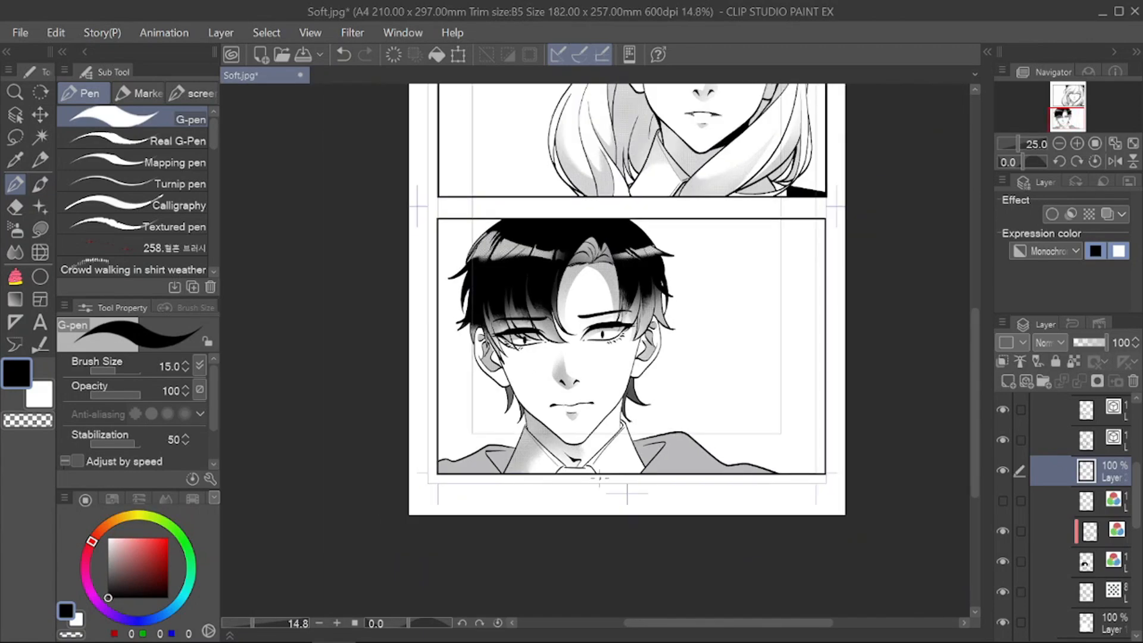
scroll(679, 302, up, 1)
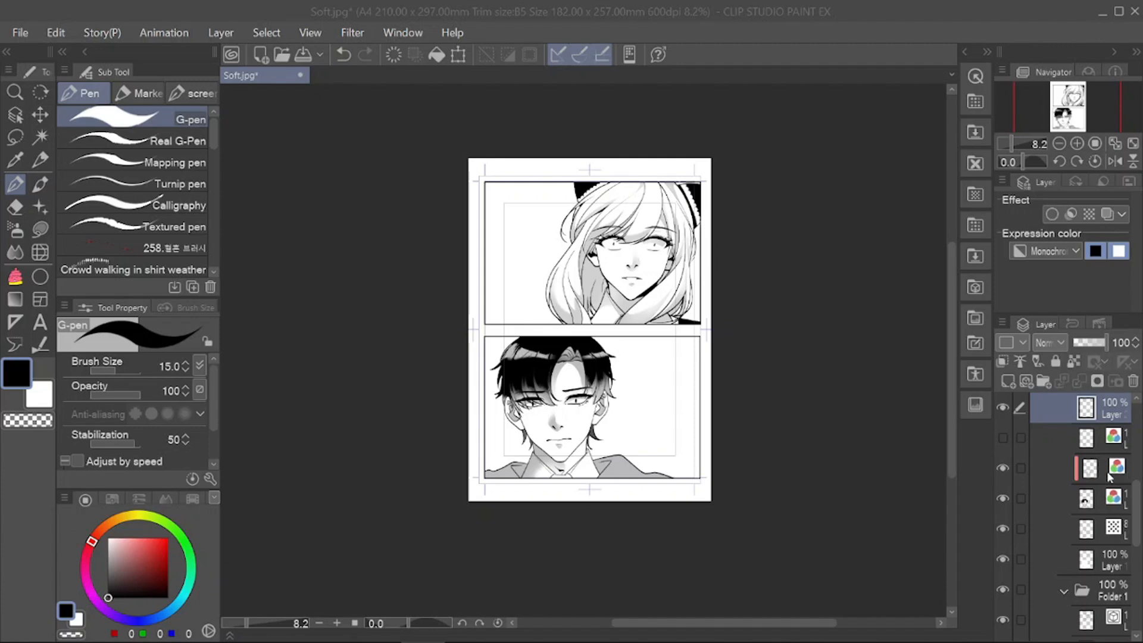
scroll(1108, 477, up, 1)
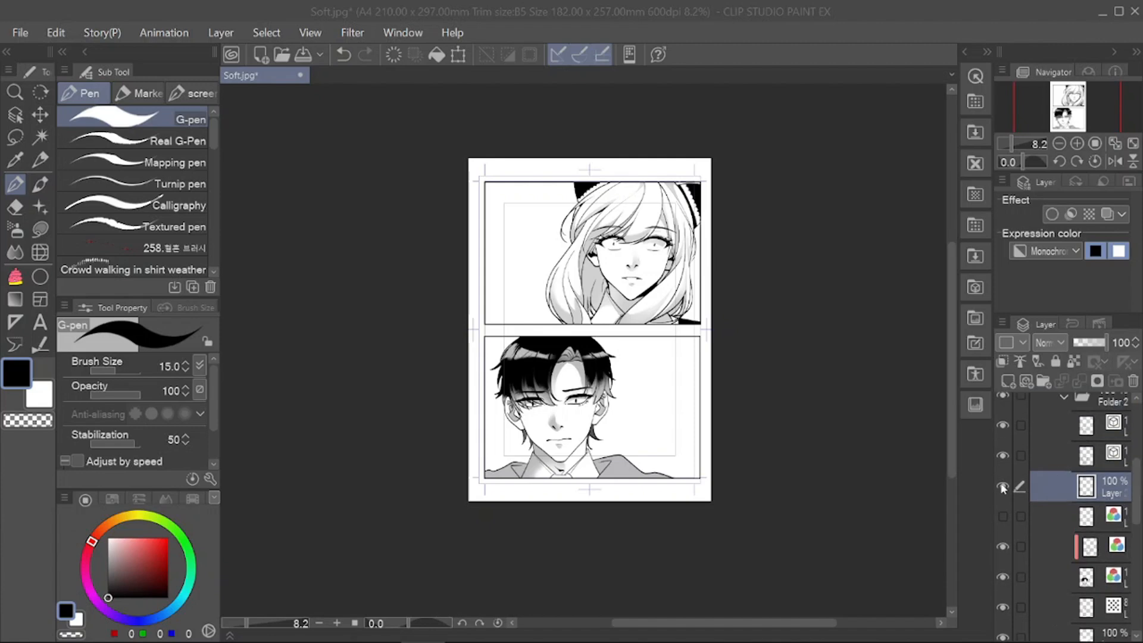
click(1004, 485)
click(1008, 483)
click(1007, 484)
Step: Create a new folder directly above Folder 3 with an empty raster layer inside it
scroll(1057, 493, down, 5)
scroll(1060, 495, down, 1)
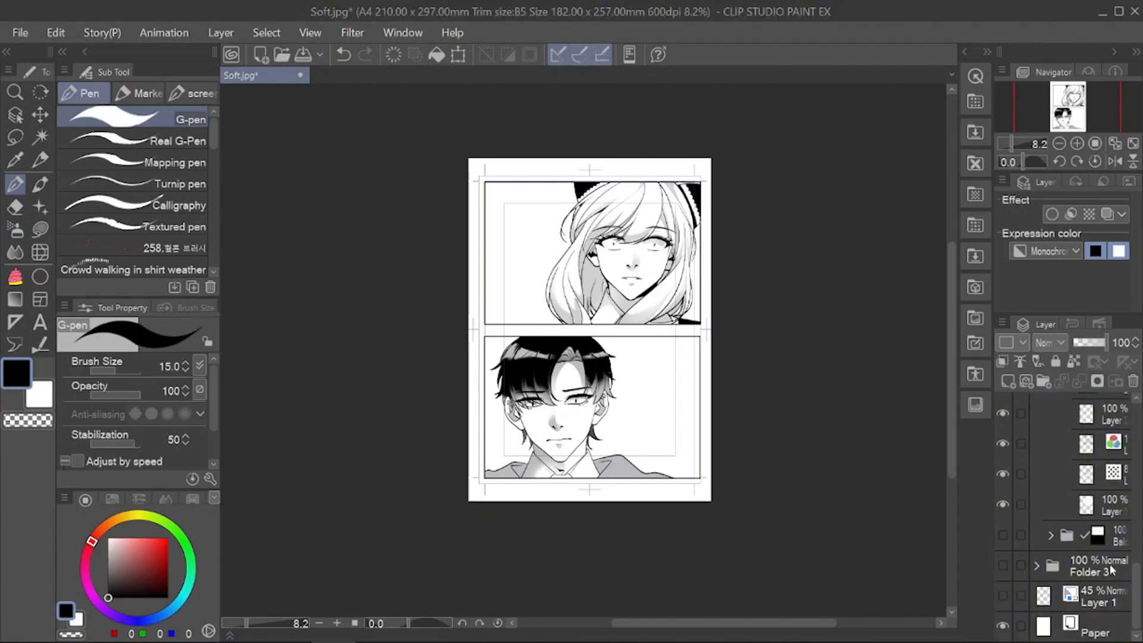
click(1108, 568)
click(1044, 381)
click(1010, 383)
Step: Select the upper panel's rectangle and fill it from the top downward with a black Manga gradient
key(m)
scroll(595, 175, up, 5)
key(m)
drag(403, 191, 913, 540)
scroll(449, 229, down, 4)
click(40, 276)
click(15, 300)
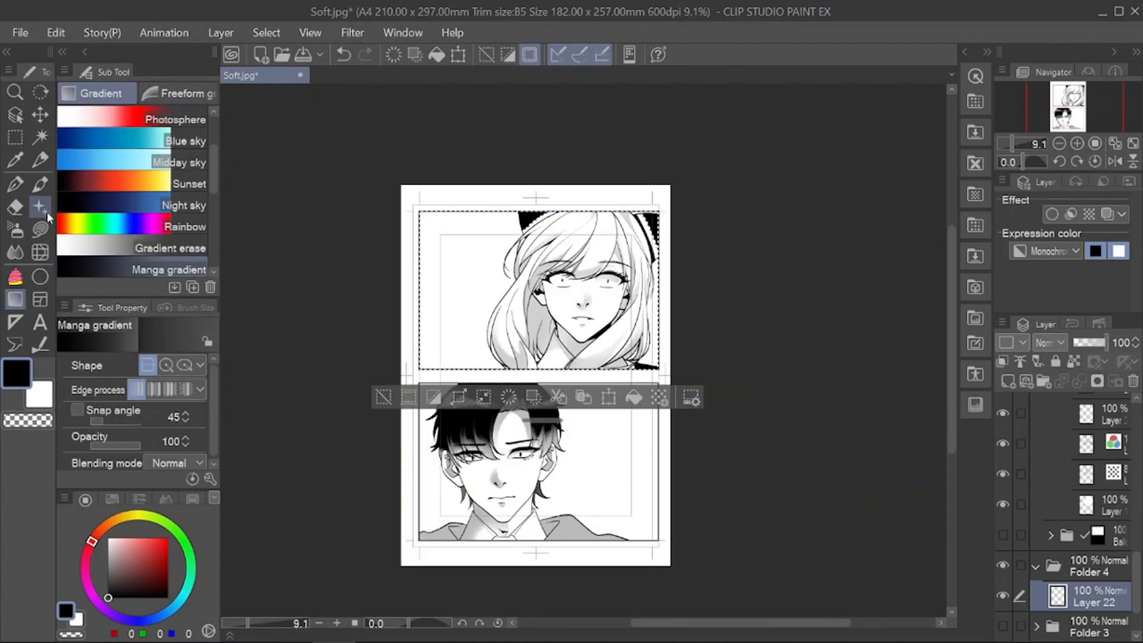
drag(539, 203, 541, 328)
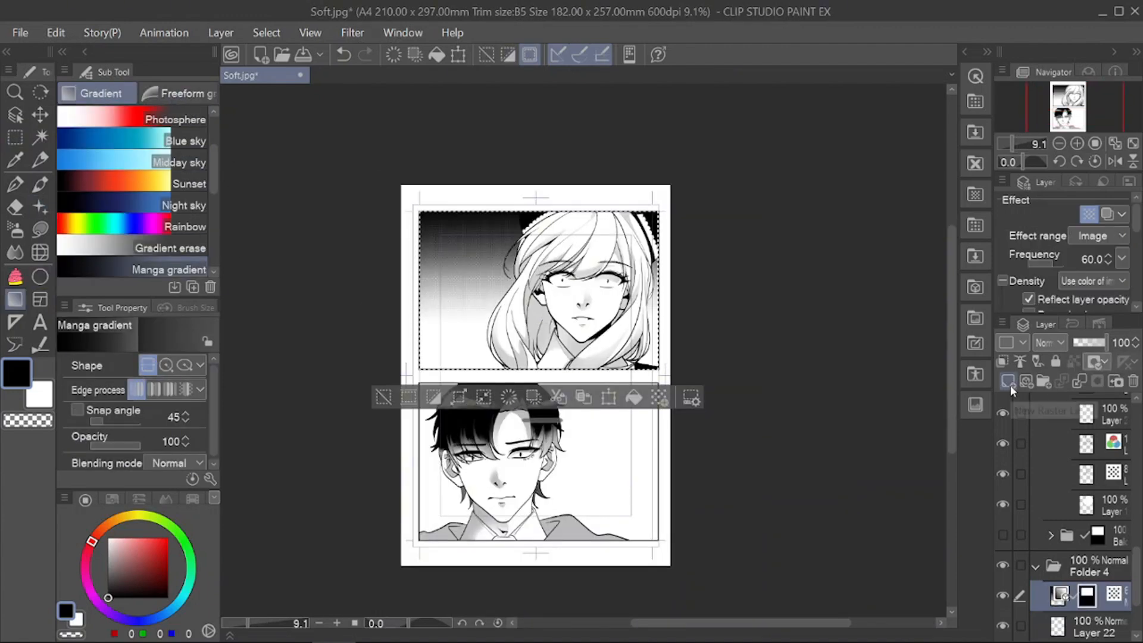
Step: Add a raster layer and set the Gloom speed lines to a line gap of 1000 with the ending turned off
click(1008, 382)
scroll(1098, 580, down, 2)
click(40, 207)
click(40, 277)
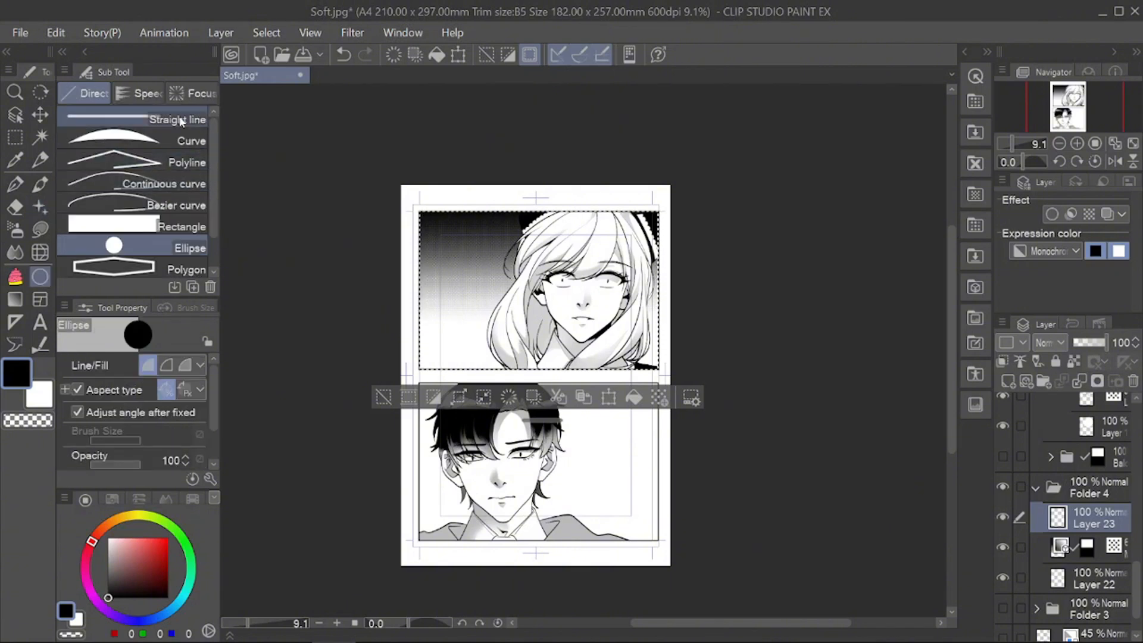
click(140, 93)
scroll(213, 383, down, 2)
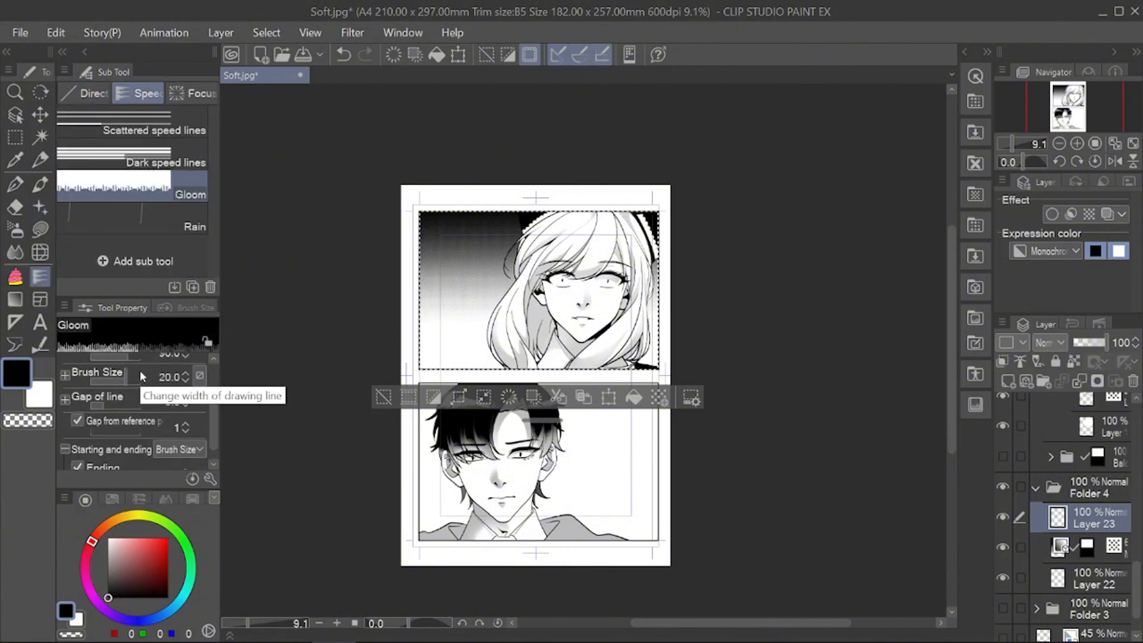
drag(119, 404, 159, 422)
scroll(156, 417, down, 1)
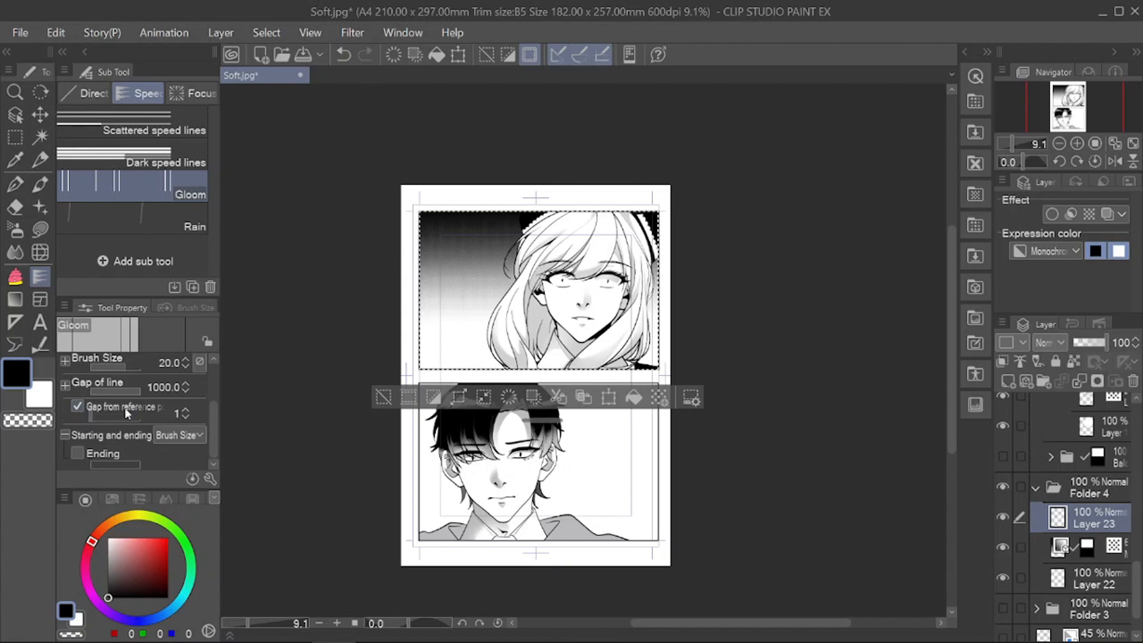
Step: Try white Gloom lines across the upper panel with the line gap of 1000
drag(716, 273, 719, 275)
scroll(518, 242, up, 4)
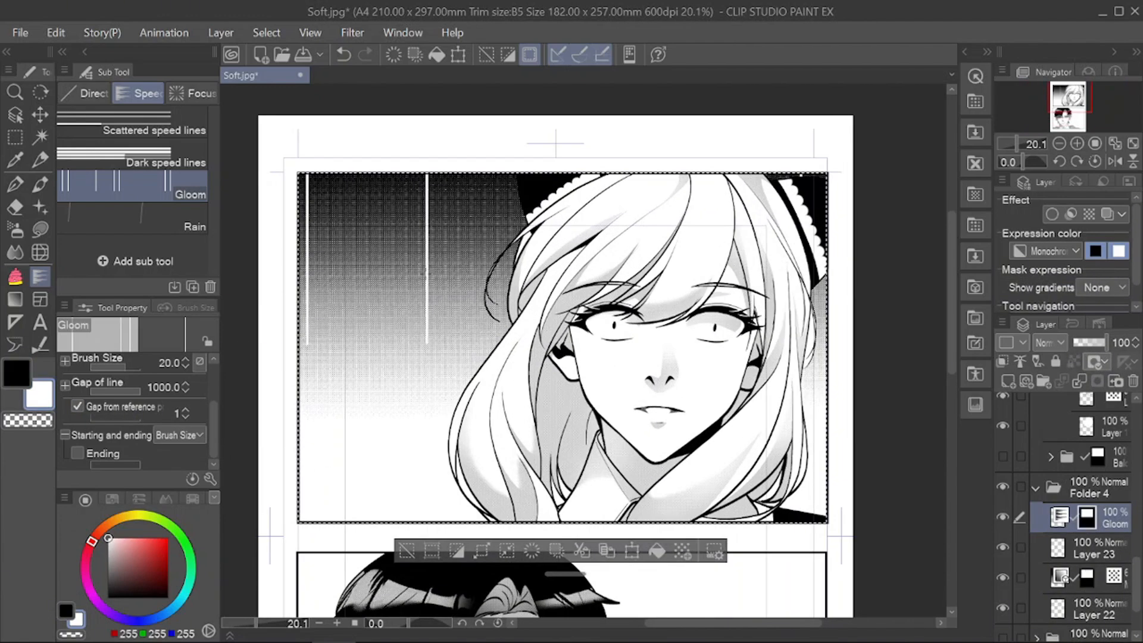
key(ctrl+z)
Step: Try white Gloom lines across the upper panel with the line gap set to 50
scroll(178, 409, up, 1)
click(119, 410)
click(167, 407)
text(50)
key(Return)
mouse_move(267, 343)
mouse_down()
mouse_move(845, 333)
mouse_move(877, 346)
mouse_up()
scroll(442, 354, down, 4)
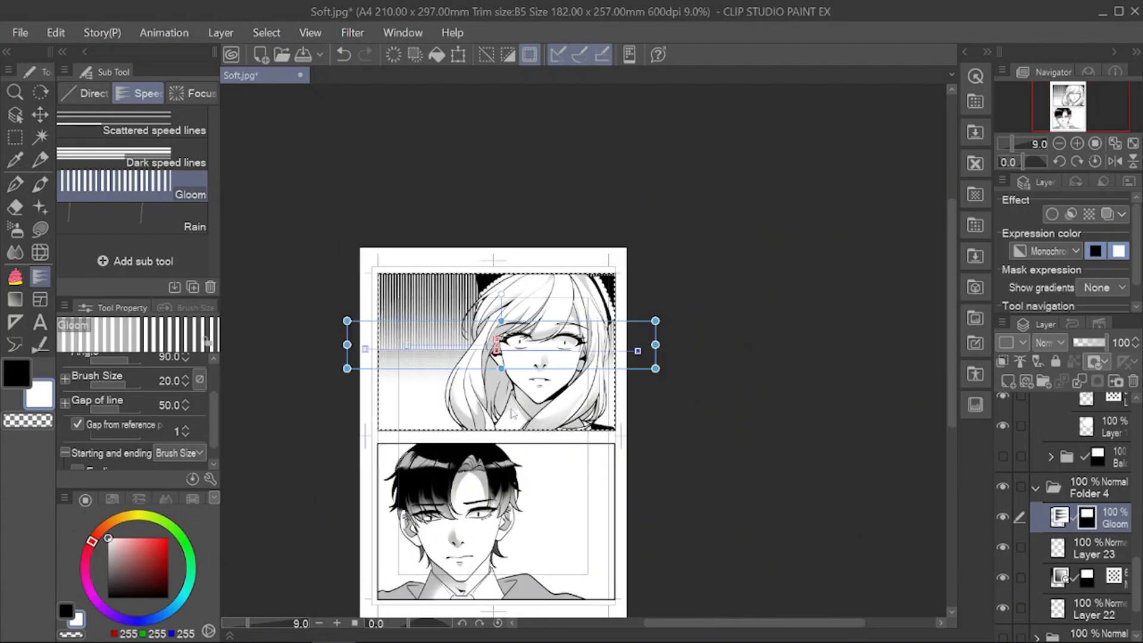
key(ctrl+z)
Step: Try white Gloom lines across the upper panel with the line gap set to 250
click(171, 403)
text(250)
key(Return)
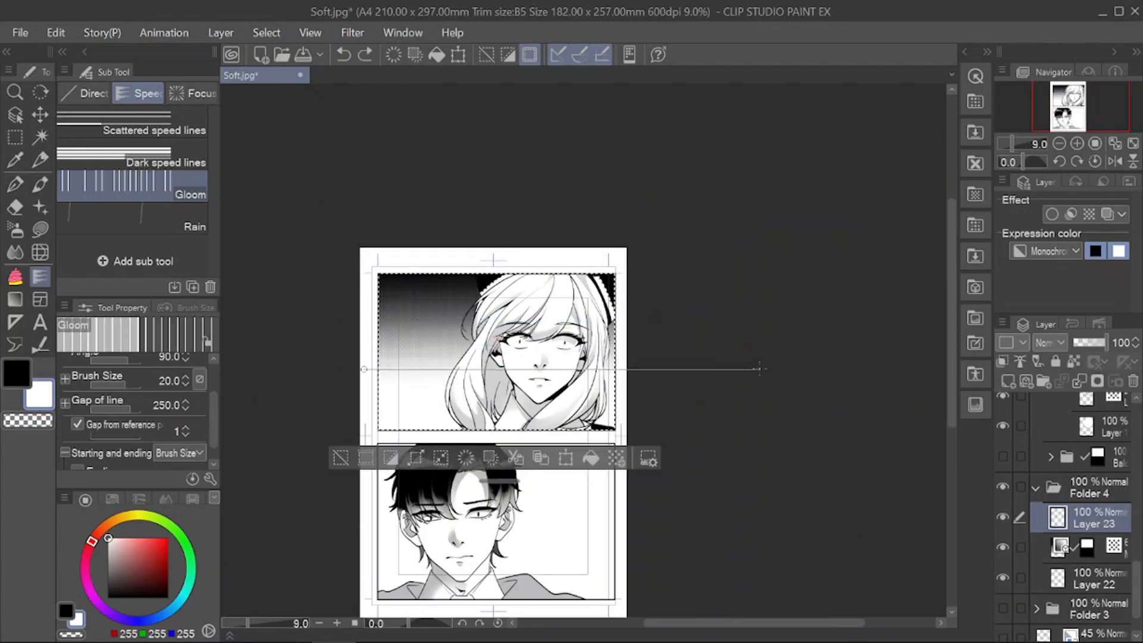
drag(760, 368, 761, 369)
key(ctrl+z)
Step: Draw white Gloom lines across the upper panel with a line gap of 200, deselect, and merge them with the gradient layers below
click(165, 407)
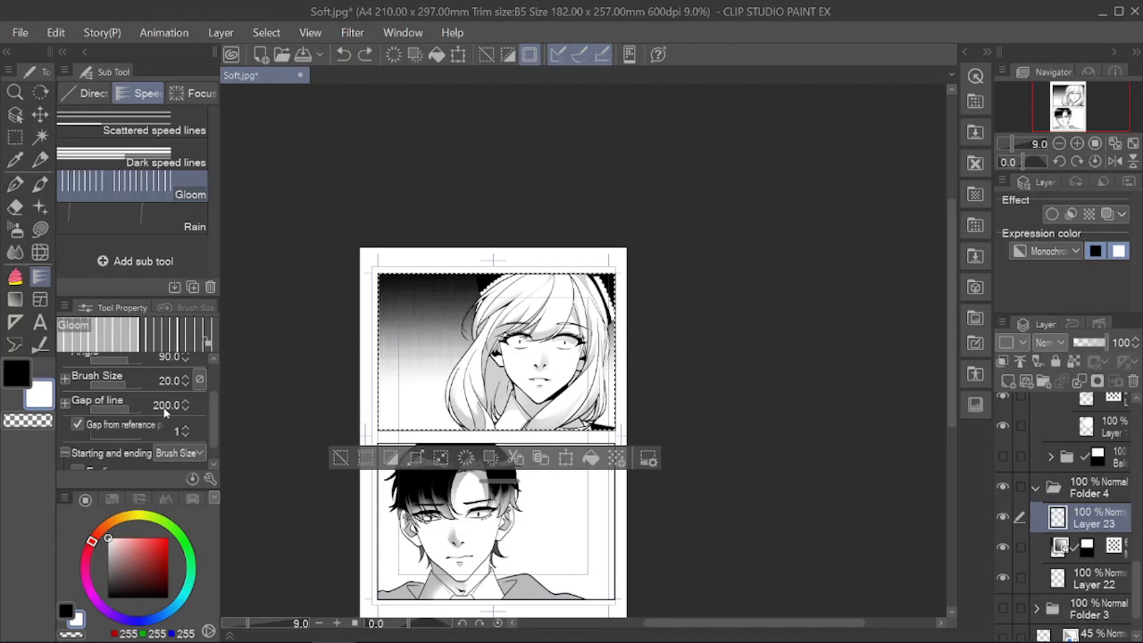
mouse_move(351, 396)
mouse_down()
mouse_move(881, 373)
mouse_move(775, 396)
mouse_up()
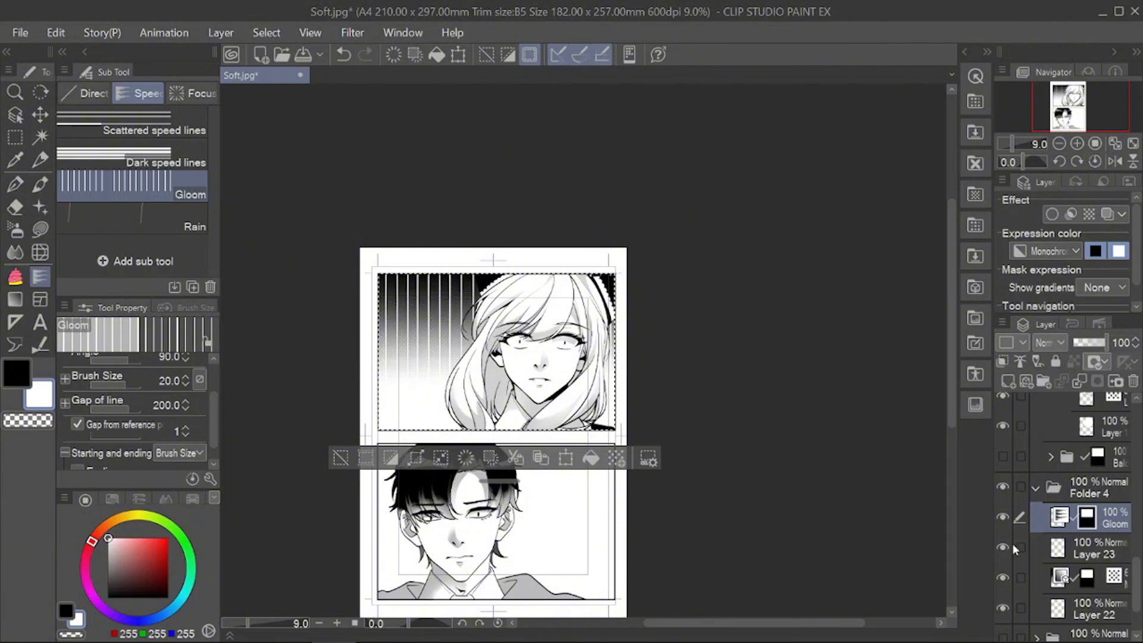
key(ctrl+d)
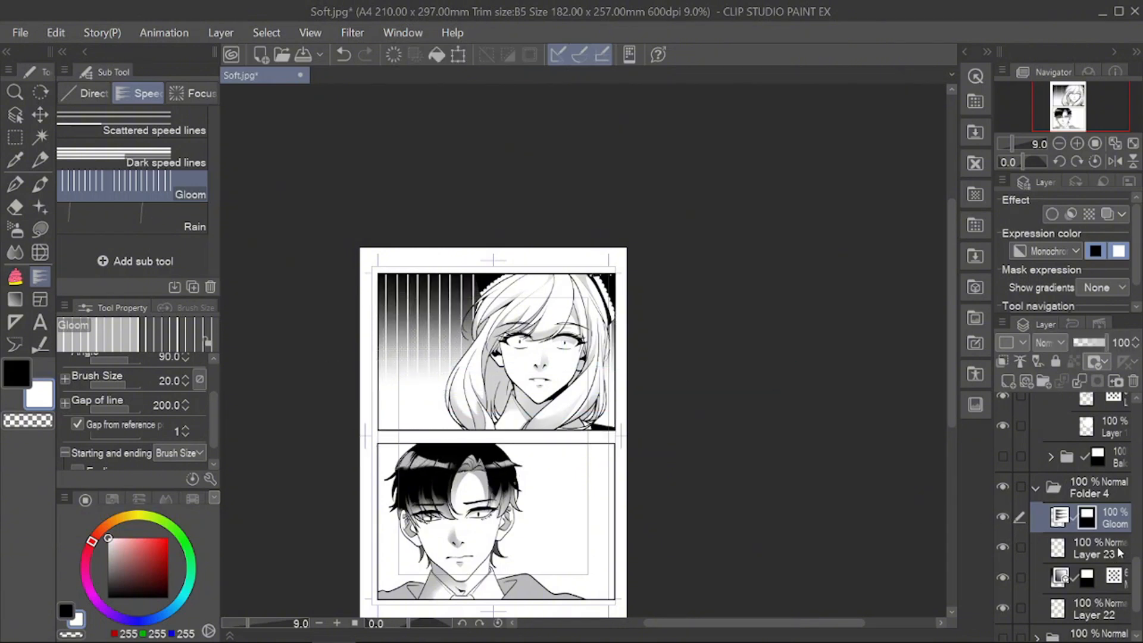
key(ctrl+e)
click(1120, 550)
key(ctrl+e)
Step: On a new raster layer, select the lower panel and fill it from the top downward with the black Manga gradient
key(ctrl+shift+n)
key(m)
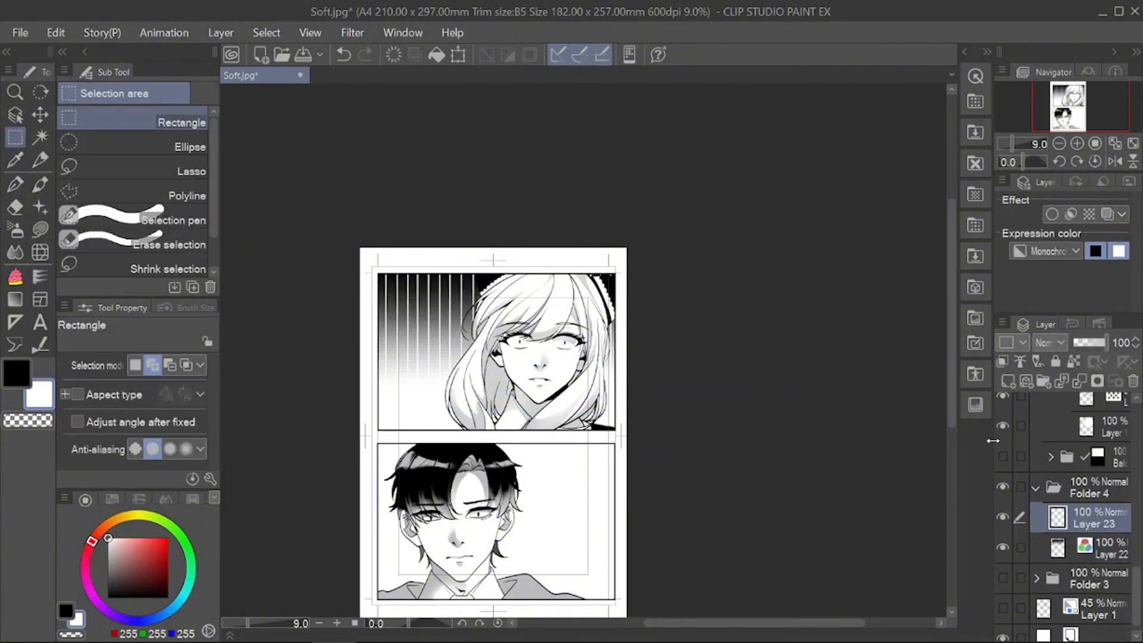
drag(615, 600, 589, 523)
key(g)
drag(524, 362, 524, 476)
Step: Draw a filled white circle with the Ellipse tool beside the man in the lower panel on a new raster layer
click(1006, 381)
key(p)
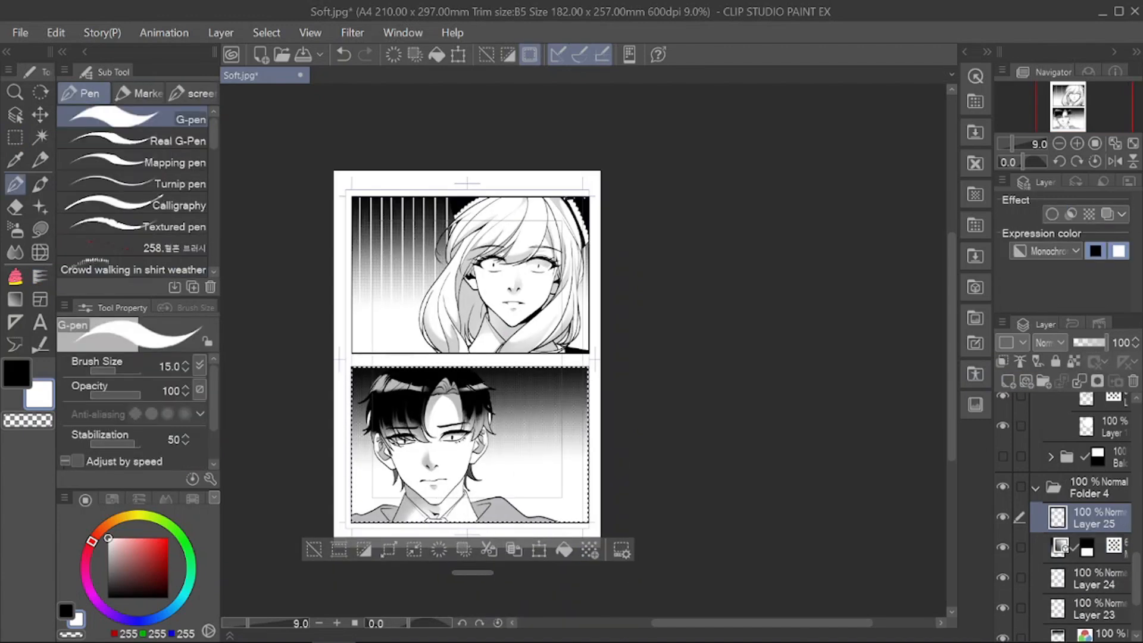
key(u)
key(u)
scroll(589, 449, up, 5)
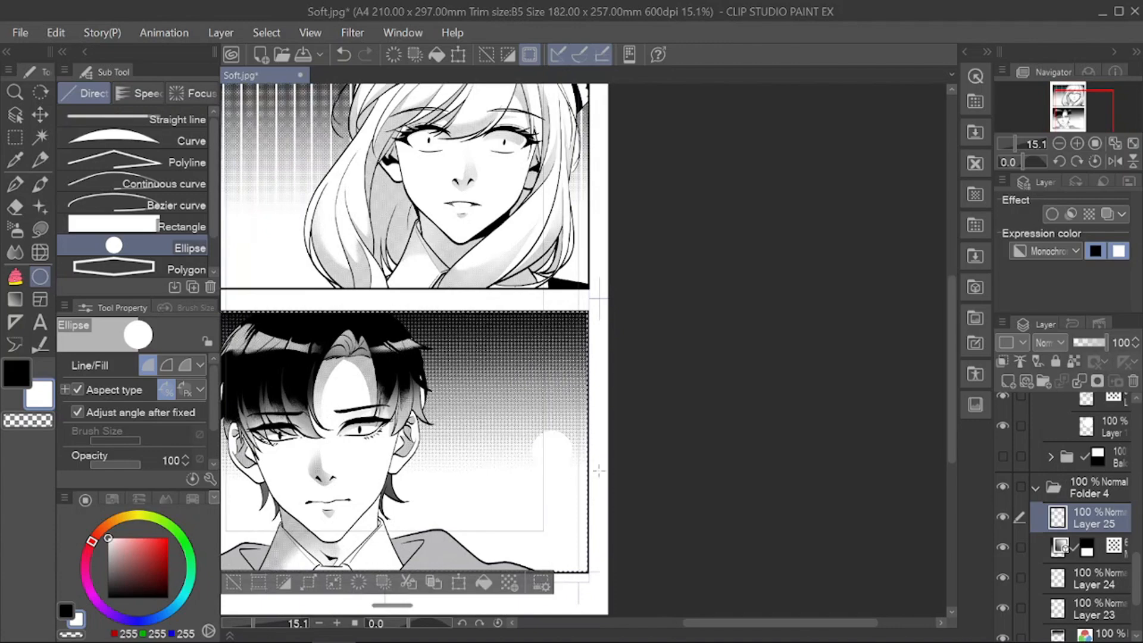
scroll(599, 471, down, 1)
Step: Clear the selection and move the white circle up and closer to the man's head
key(ctrl+t)
key(Escape)
key(ctrl+d)
key(ctrl+t)
scroll(575, 451, up, 3)
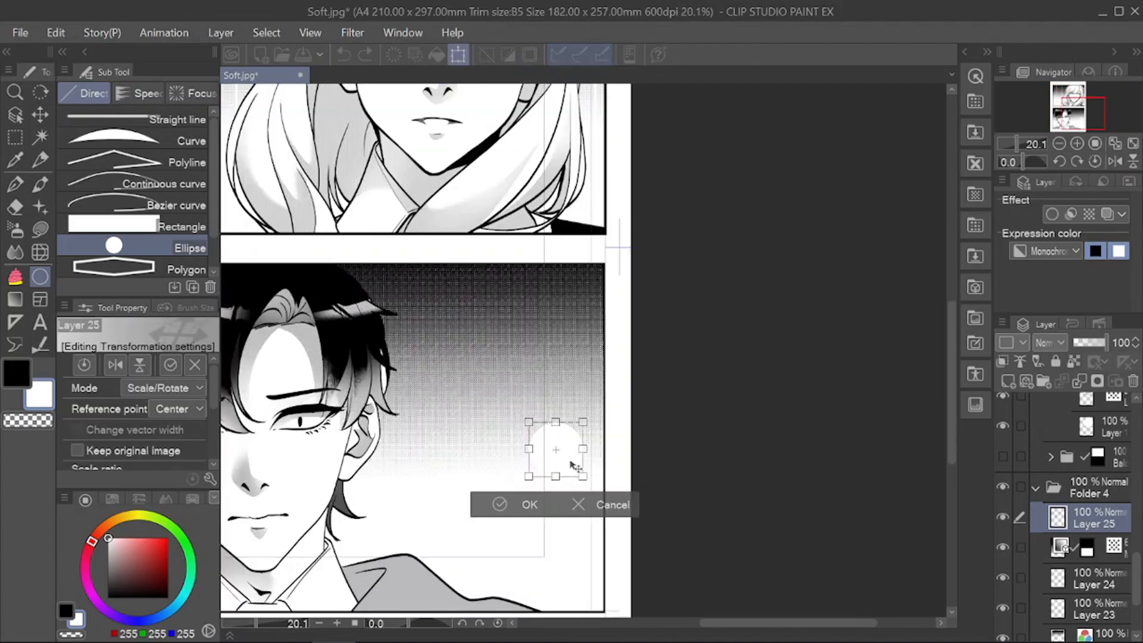
drag(573, 467, 486, 401)
key(Return)
Step: Duplicate the white circle, place the two side by side at the same height, and merge their layers
scroll(580, 397, down, 3)
key(ctrl+c)
key(ctrl+v)
key(ctrl+t)
scroll(562, 398, up, 2)
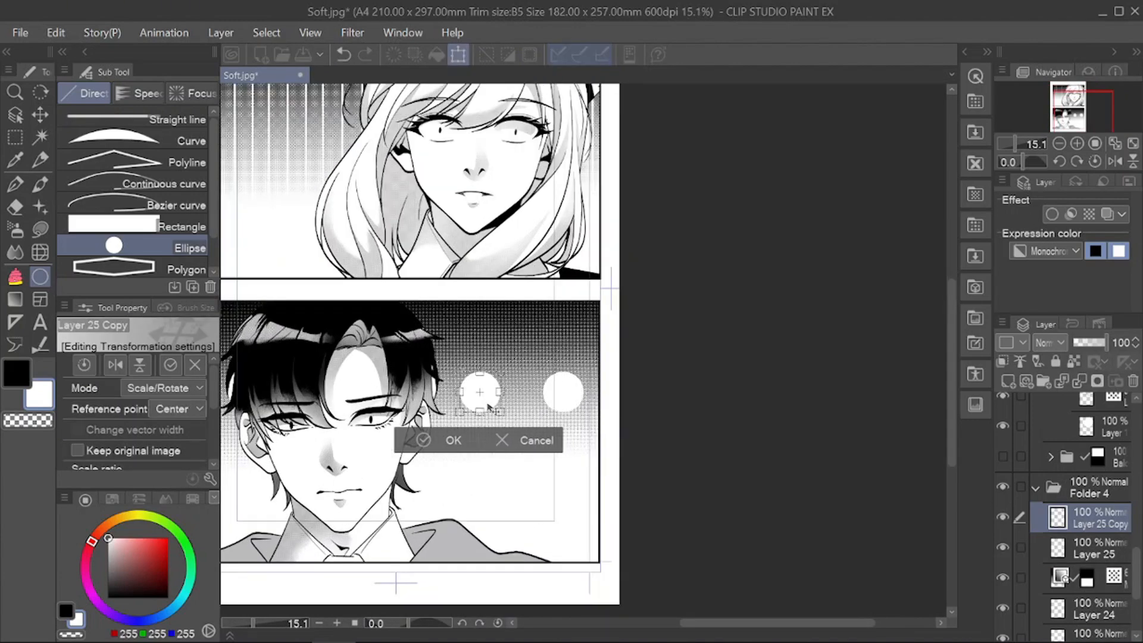
key(Return)
scroll(482, 400, down, 7)
key(ctrl+e)
Step: Select the man's white base layer and erase stray fill around his hair using Lasso fill with the transparent colour
scroll(417, 396, up, 8)
scroll(369, 403, up, 1)
ctrl+shift+click(279, 397)
scroll(277, 397, up, 3)
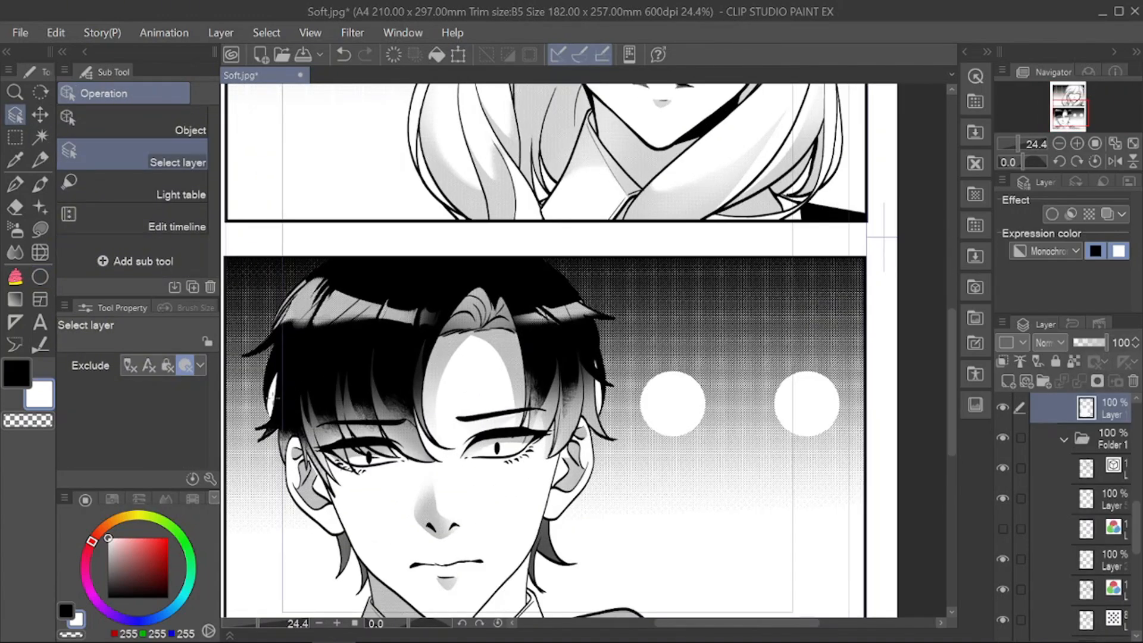
key(l)
key(c)
drag(596, 397, 597, 411)
drag(629, 424, 719, 247)
Step: Select the woman's white base layer and erase stray fill around her hair using Lasso fill with the transparent colour
drag(595, 125, 414, 588)
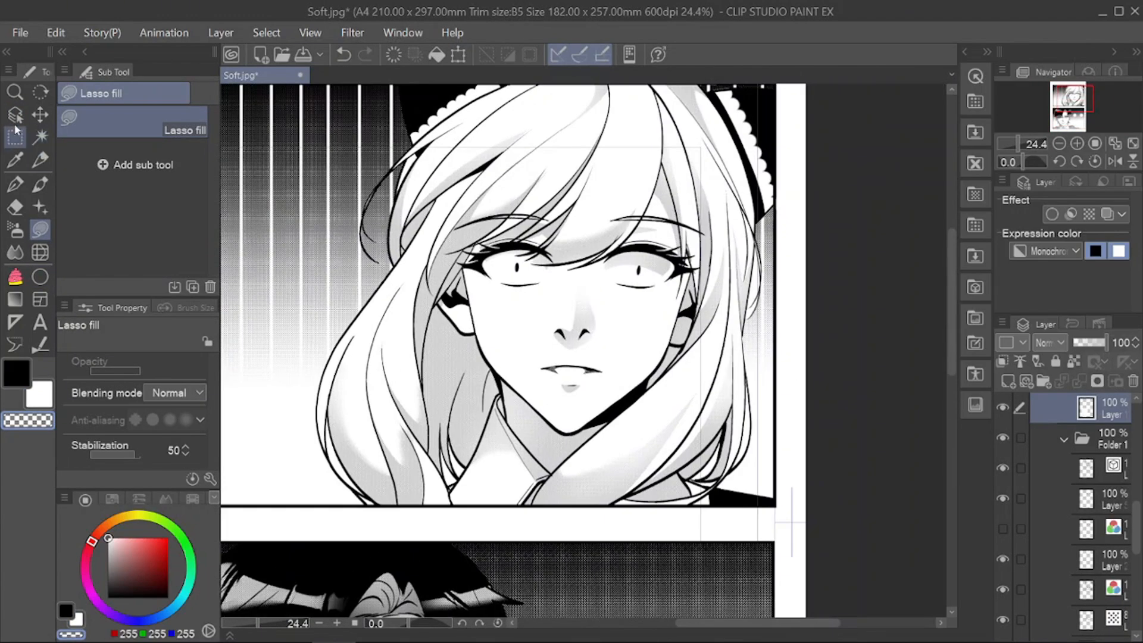
click(15, 115)
click(351, 417)
click(40, 230)
drag(325, 473, 377, 488)
key(g)
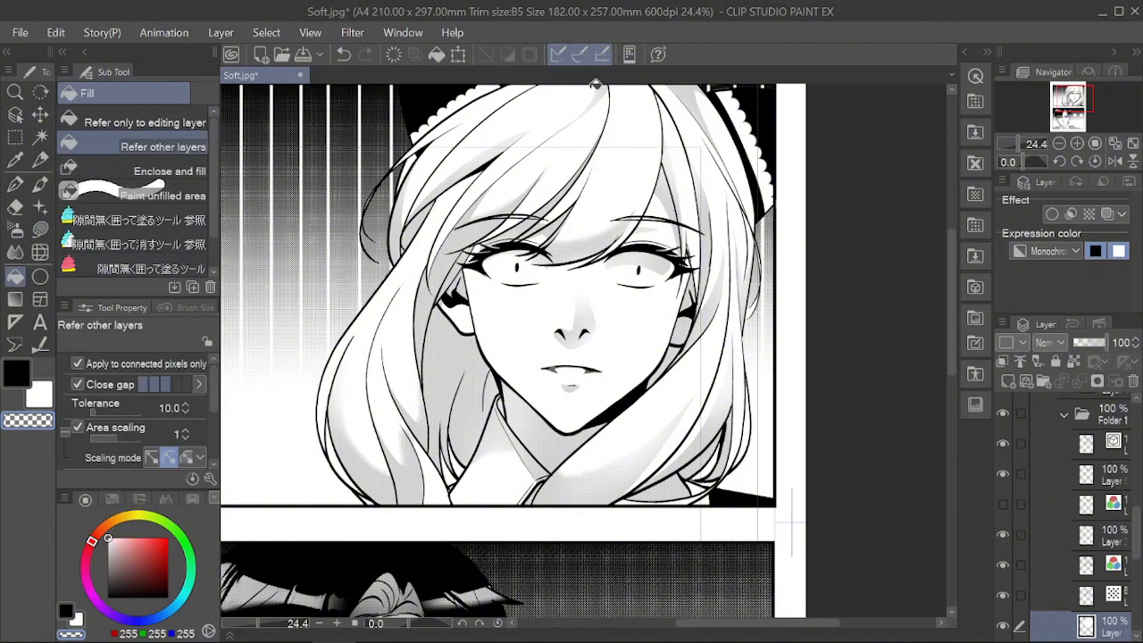
scroll(460, 262, down, 2)
scroll(479, 213, down, 2)
drag(659, 340, 597, 365)
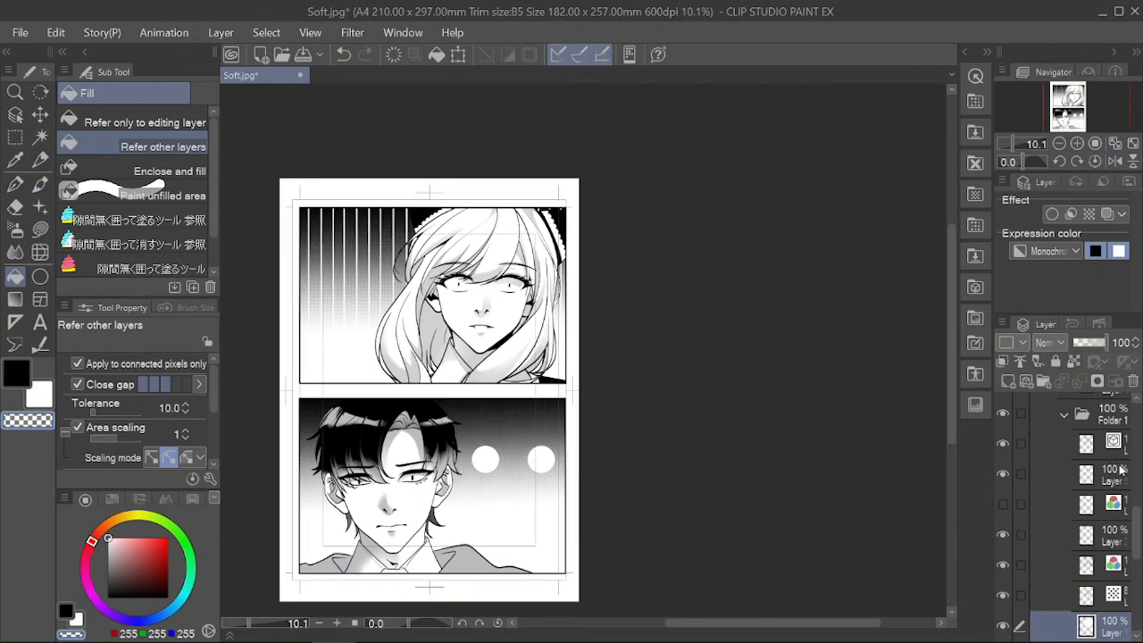
Step: Collapse Folder 1 and Folder 2 in the Line Art folder
scroll(1107, 469, up, 1)
click(1065, 461)
scroll(1070, 463, up, 4)
click(1065, 429)
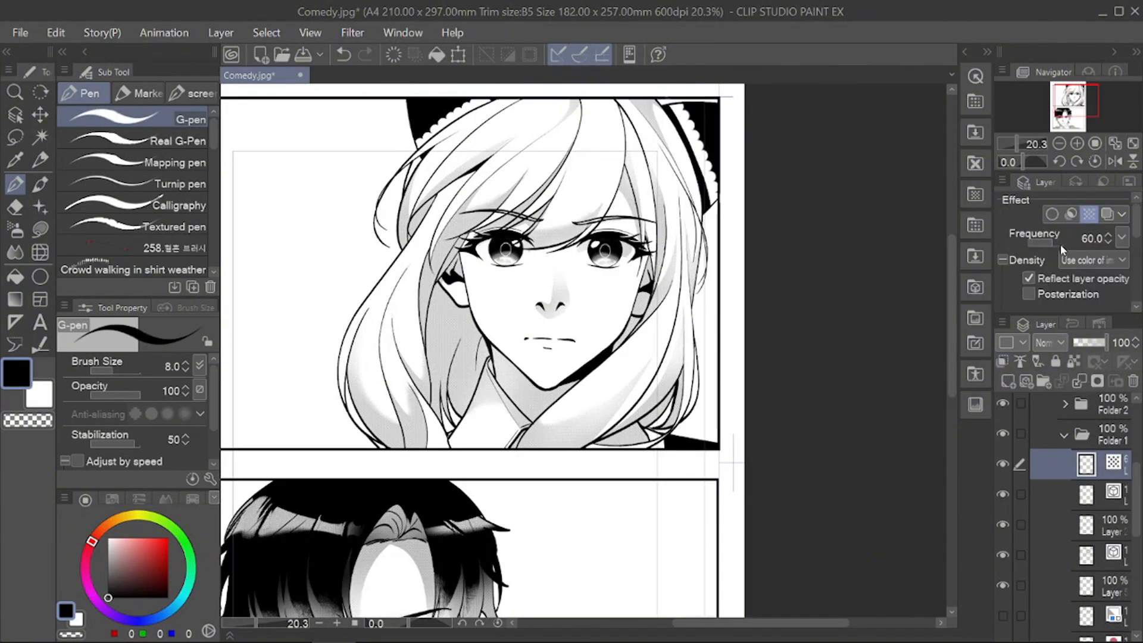
Step: Create a new layer folder above folder C and add a raster layer inside it
click(1072, 252)
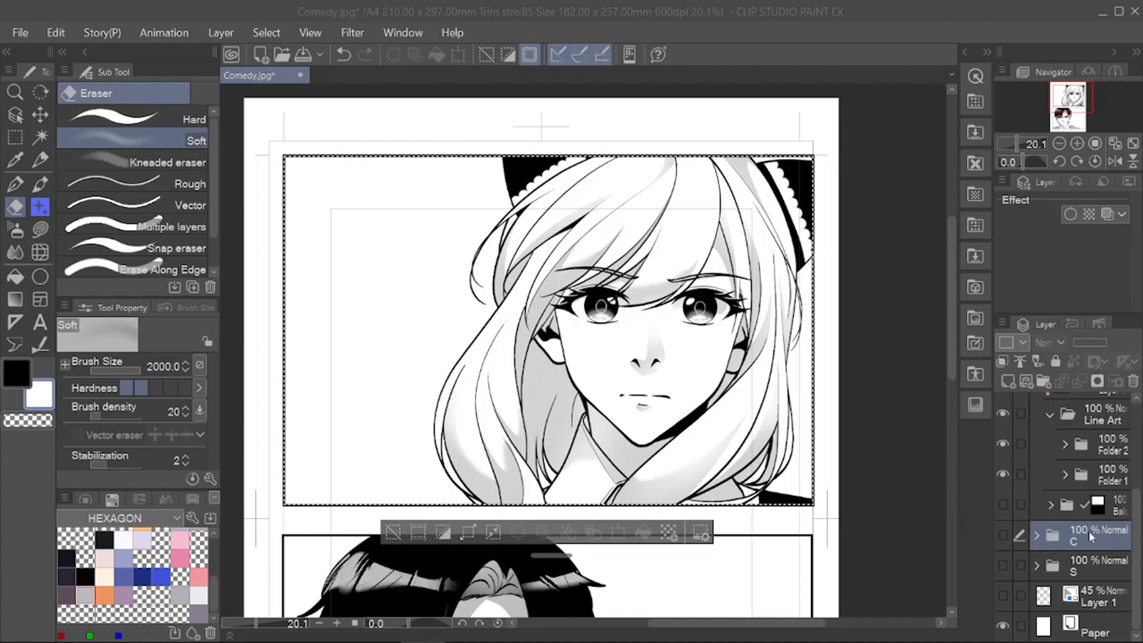
click(1043, 381)
click(1008, 382)
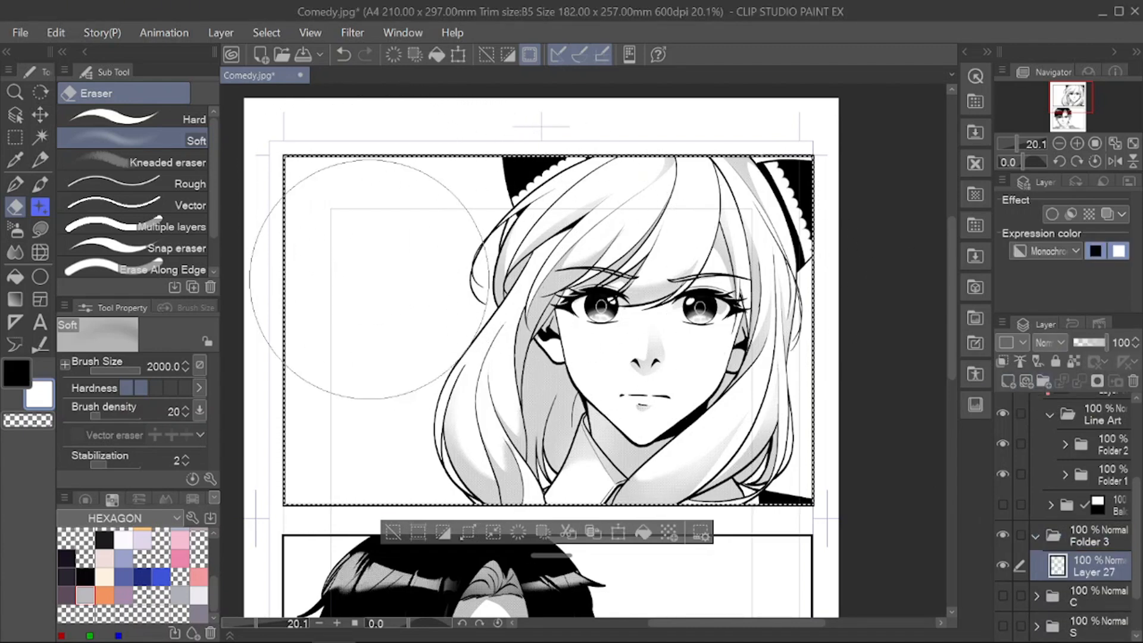
Step: Fill the upper panel's background with a Manga gradient that is dark at the panel's bottom and fades upward
key(g)
scroll(590, 356, down, 2)
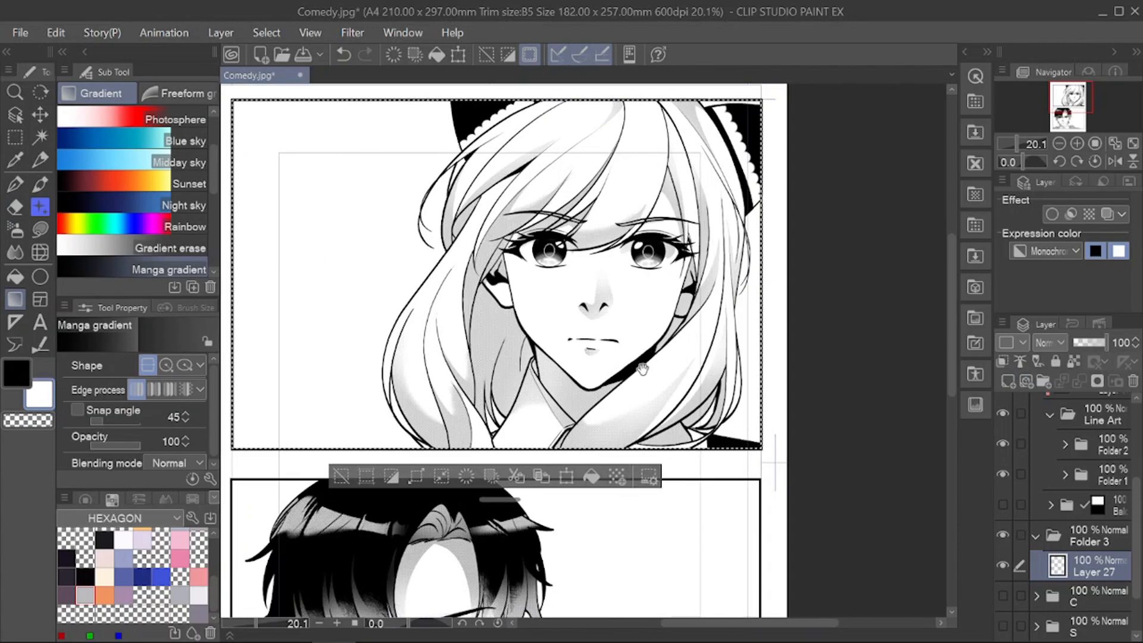
drag(652, 481, 530, 181)
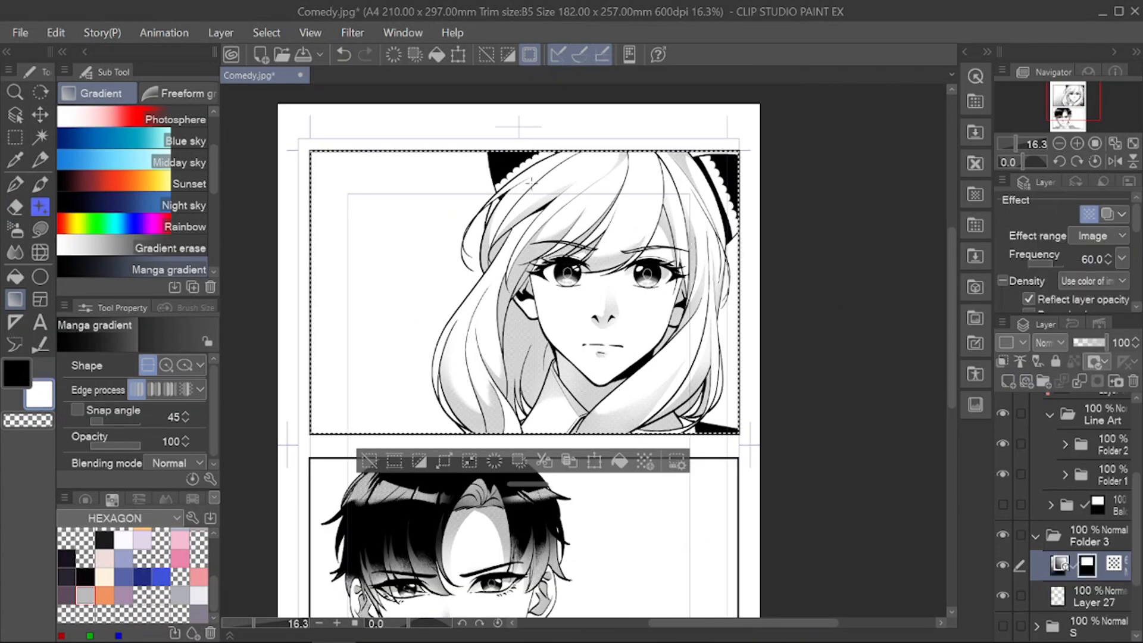
key(ctrl+z)
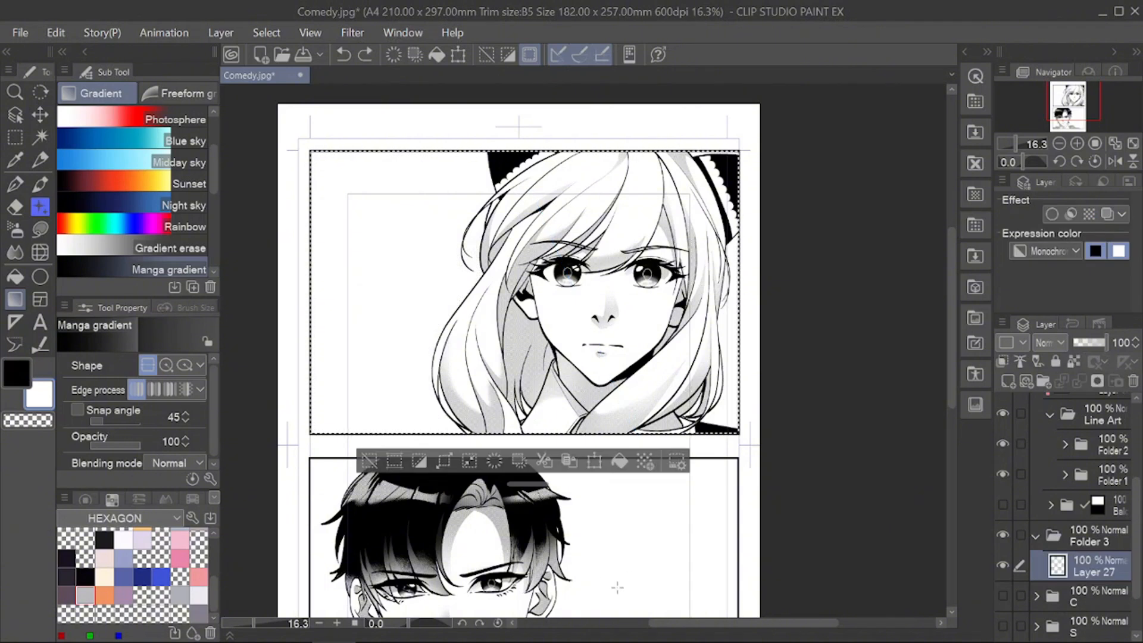
drag(613, 594, 587, 310)
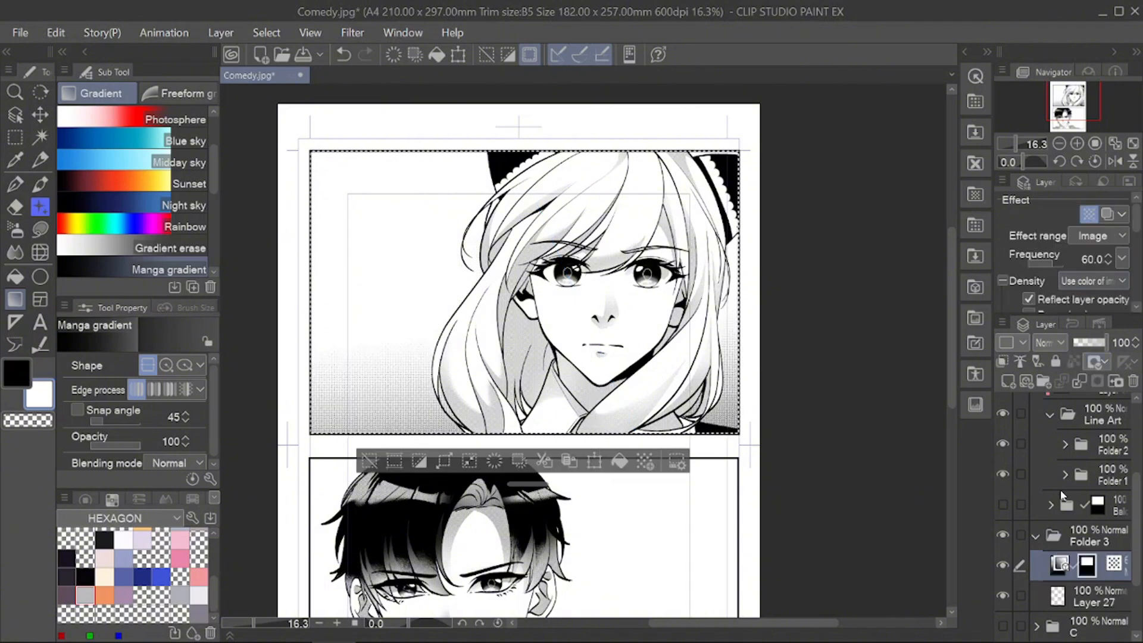
scroll(1139, 233, down, 5)
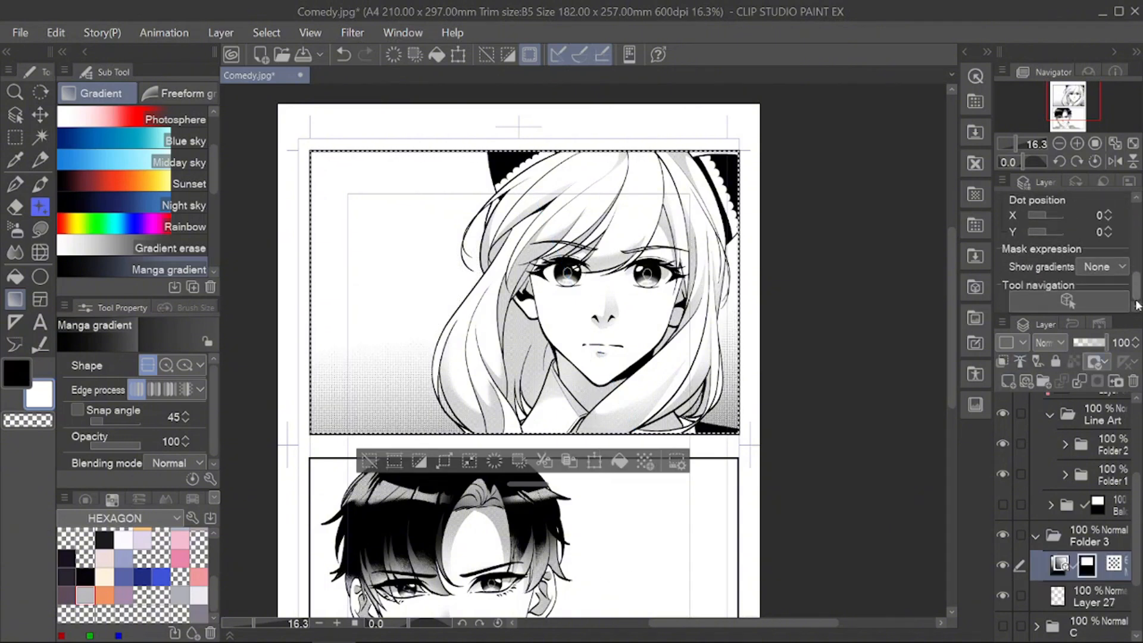
scroll(1139, 230, up, 3)
scroll(1098, 234, up, 1)
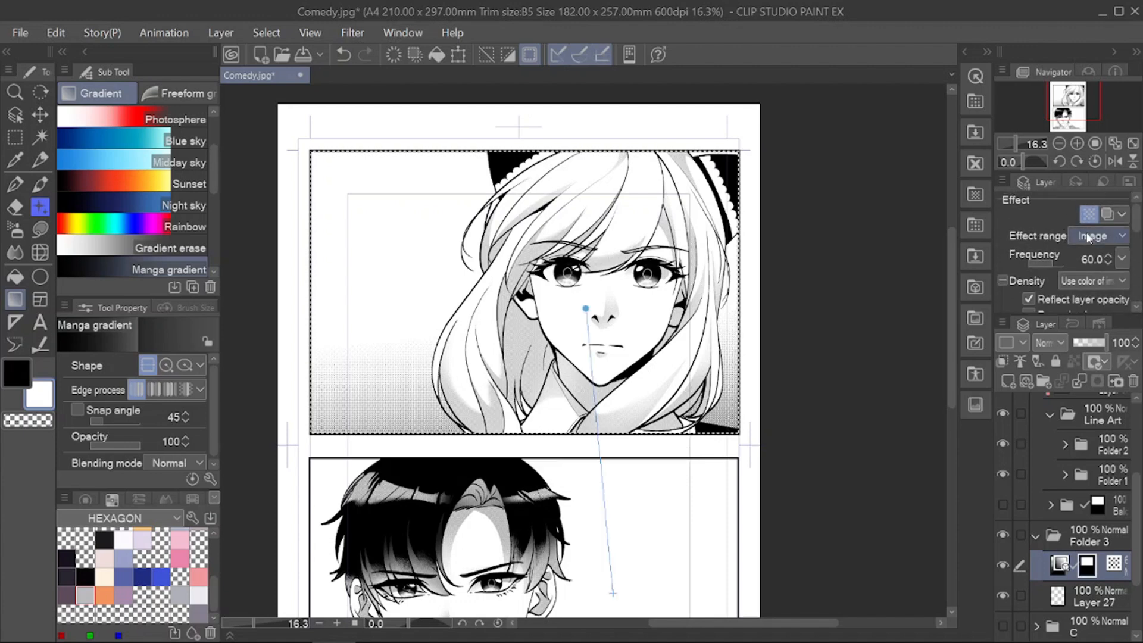
Step: On a new layer, paint wind strokes across the upper panel's lower background and give them a black border effect with edge thickness 6
click(1008, 381)
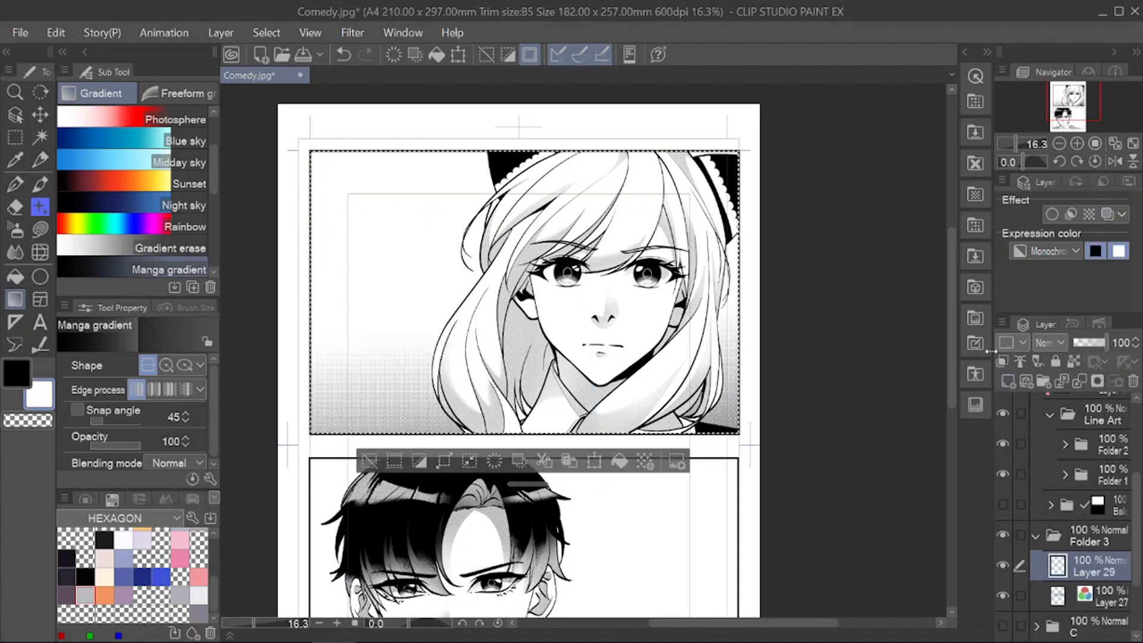
click(41, 207)
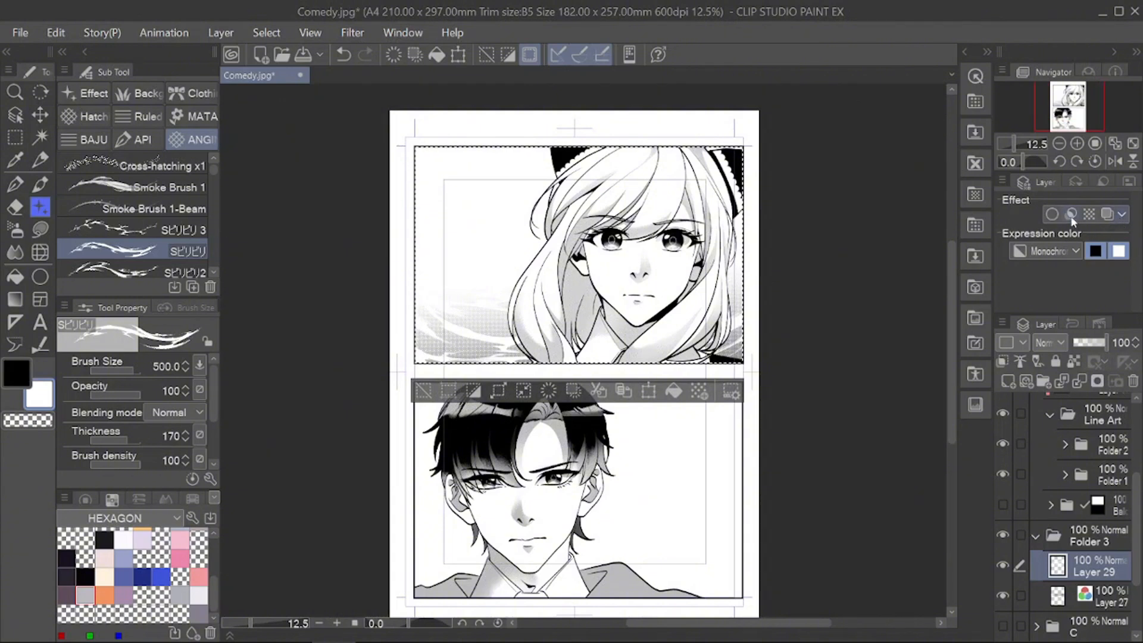
click(1057, 253)
click(1052, 215)
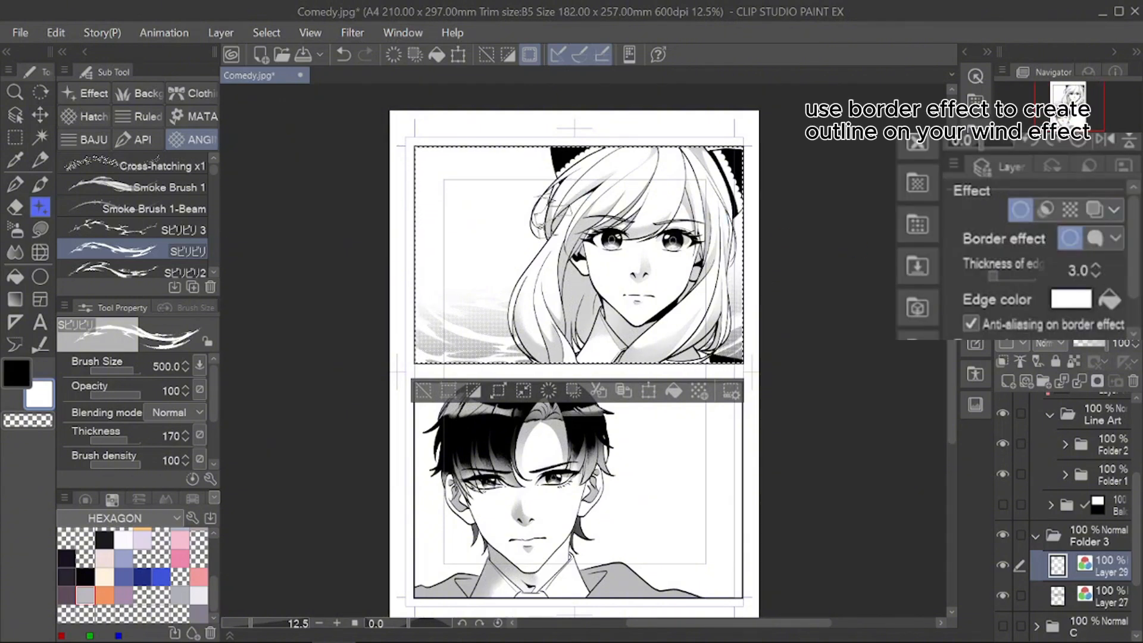
click(1090, 280)
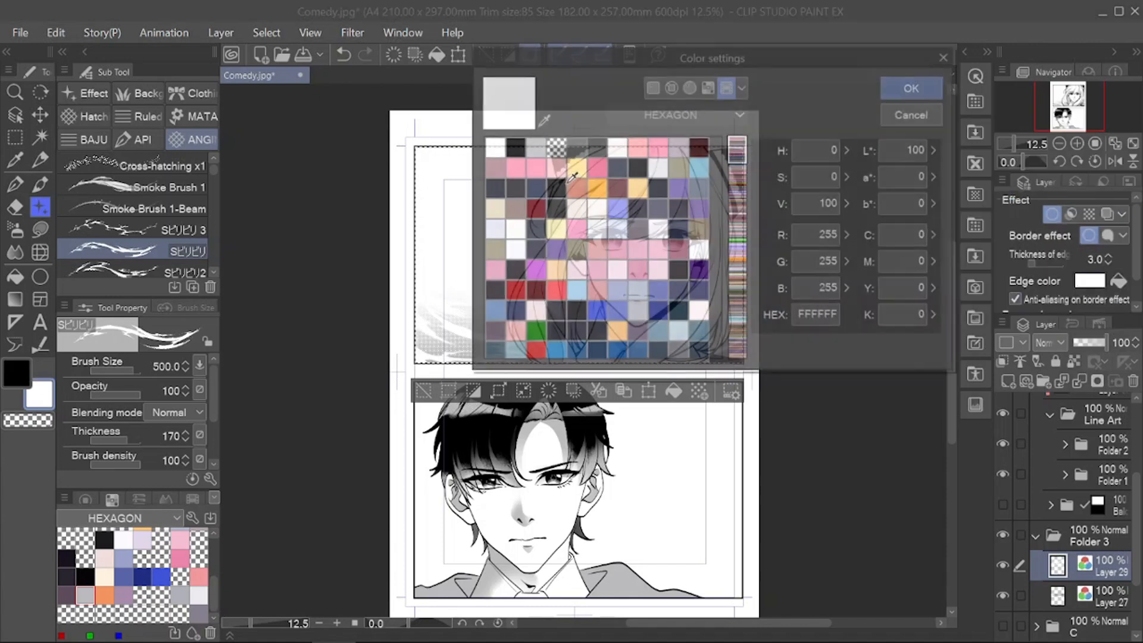
click(514, 145)
click(910, 85)
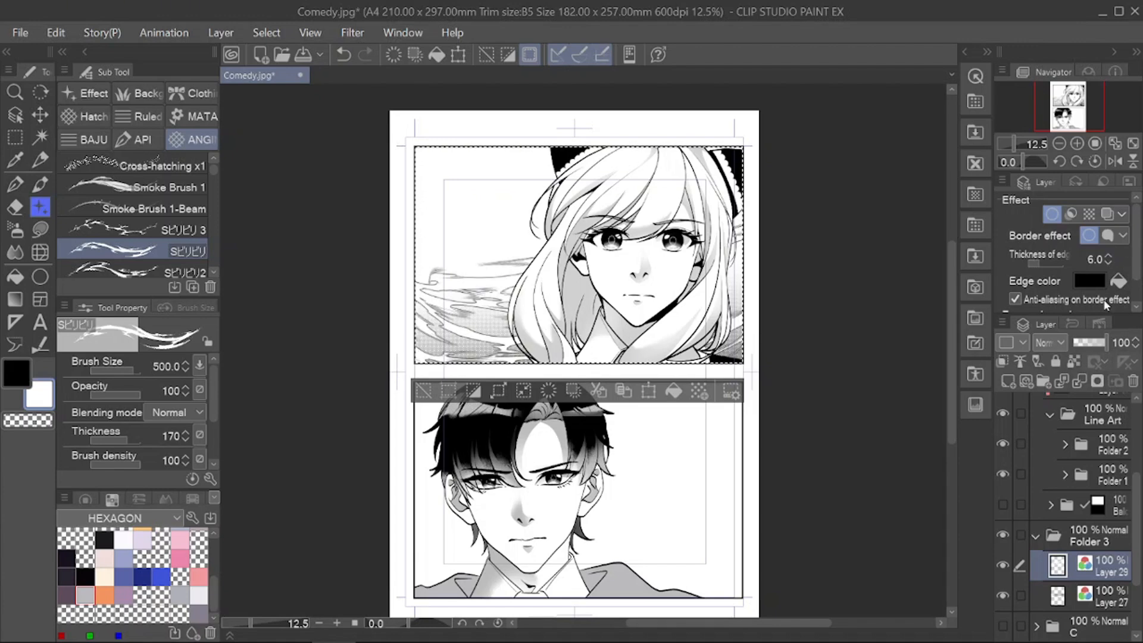
Step: Flatten the border effect into the wind layer and fade the strokes' outer ends with the Soft eraser at size 700
click(1007, 381)
key(ctrl+z)
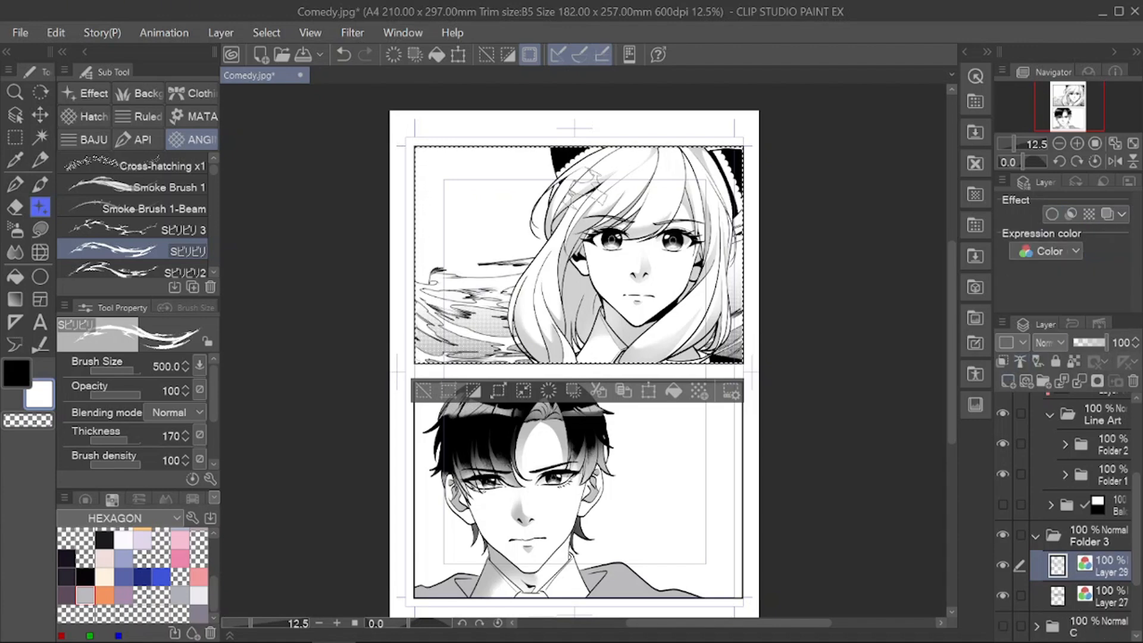
key(e)
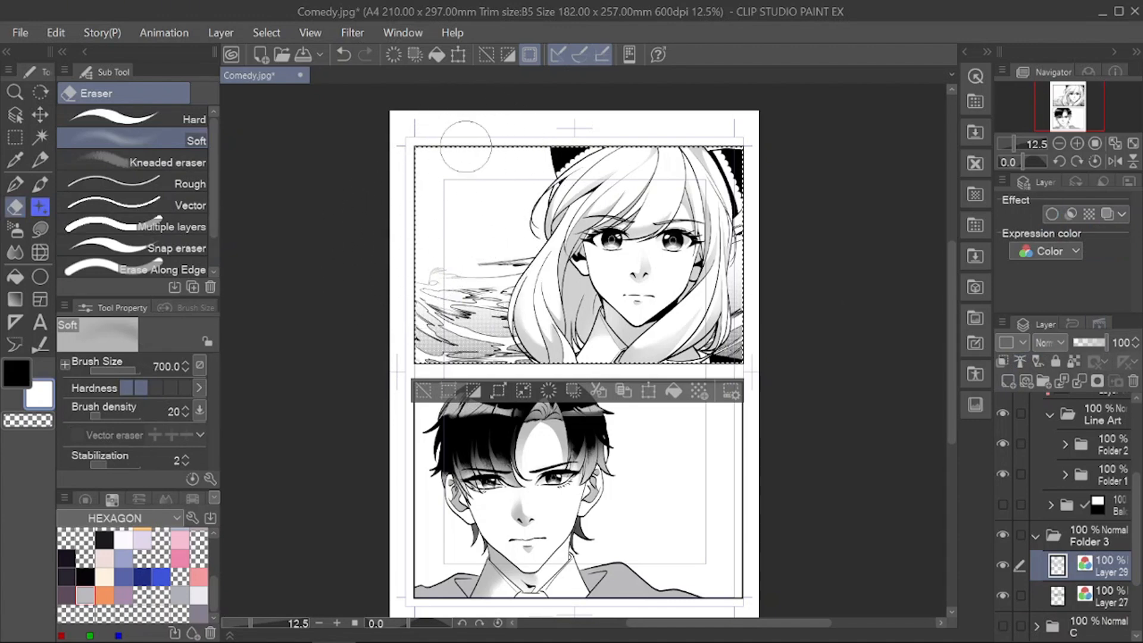
key(h)
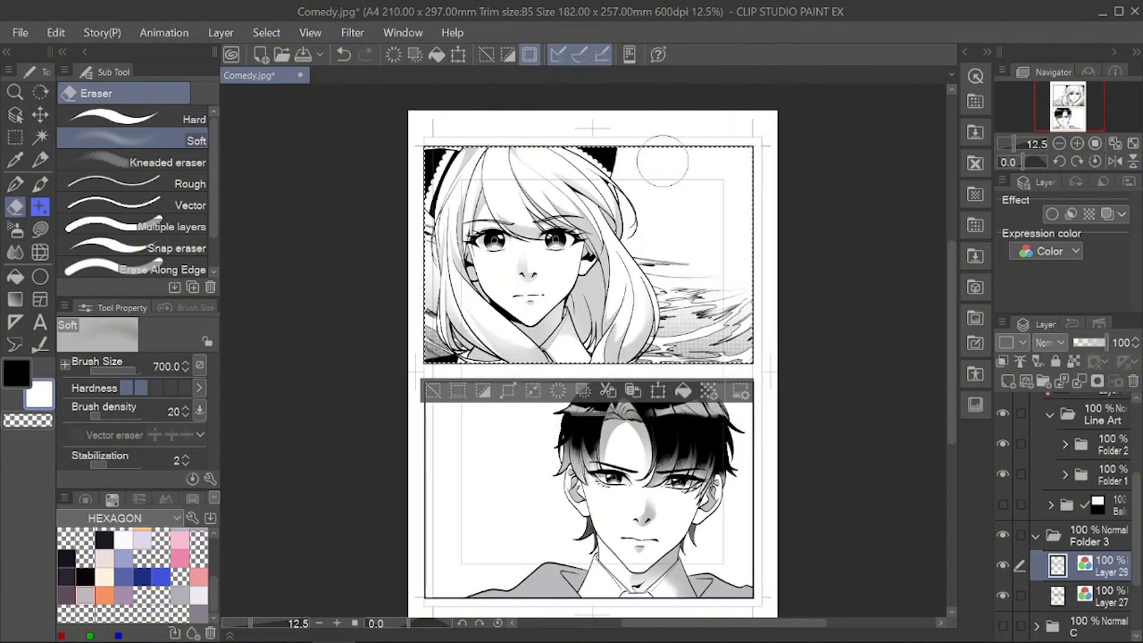
Step: Darken the upper panel's background on the gradient layer with the black Soft airbrush at size 1500
click(1095, 597)
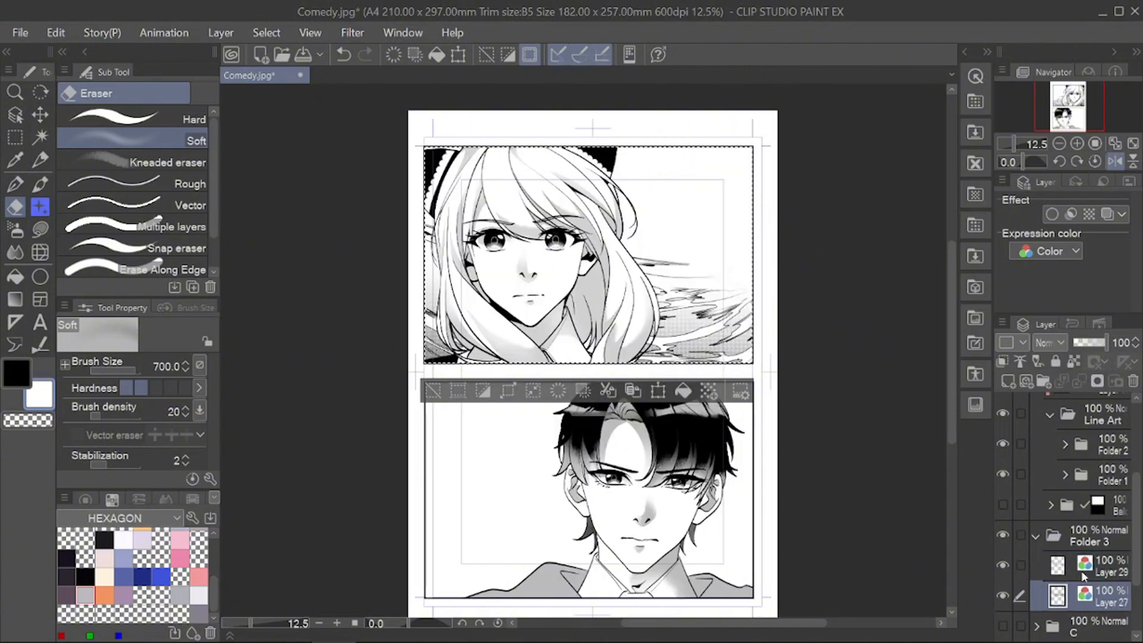
click(13, 231)
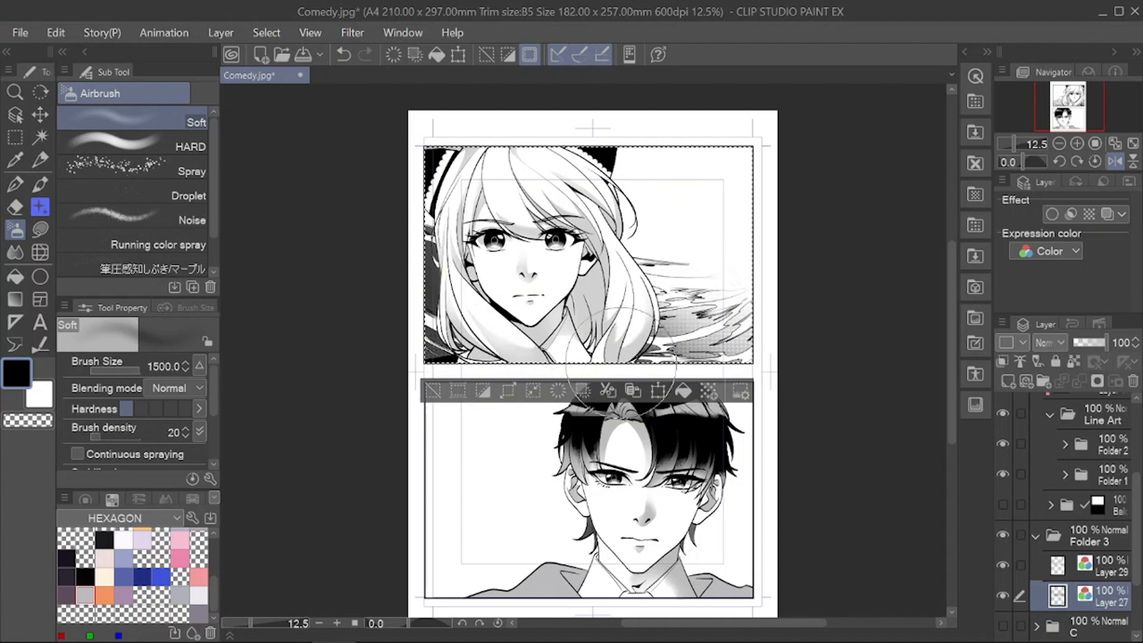
key(h)
scroll(584, 290, down, 3)
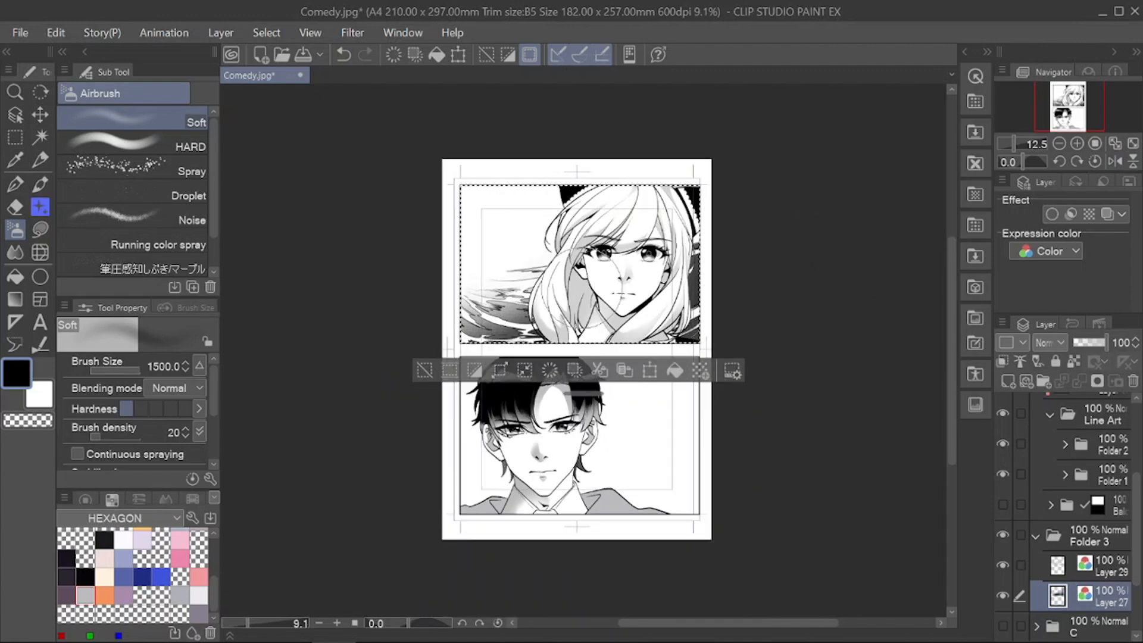
scroll(635, 171, up, 1)
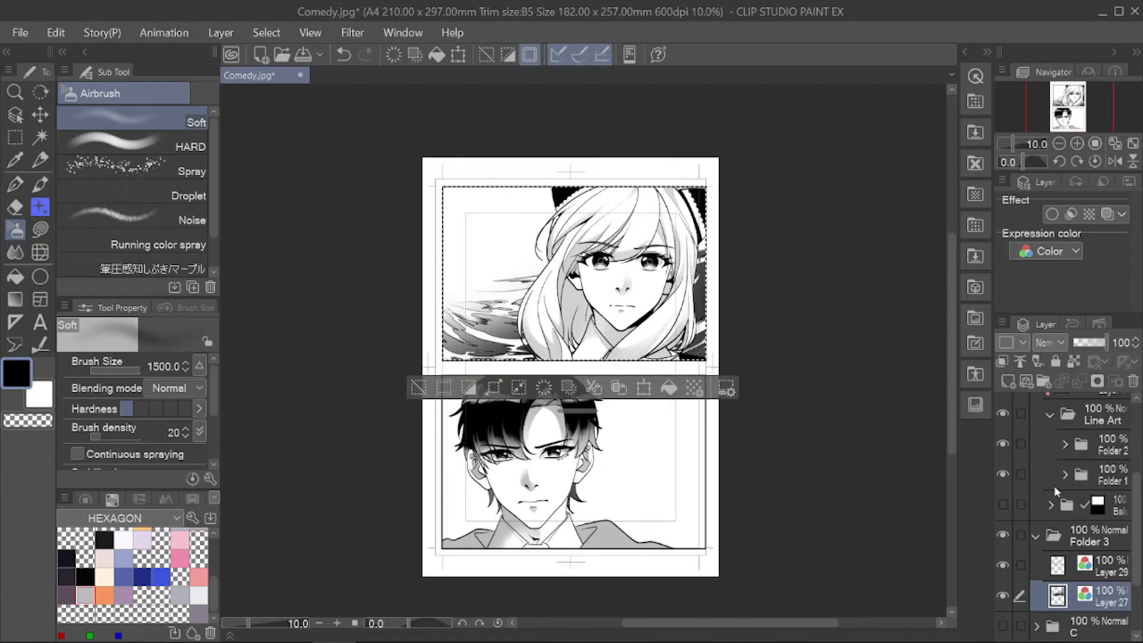
Step: On a new clipped layer above the Line Art folder, set to Color, shade the woman's right-hand hair with the Soft airbrush
scroll(1065, 500, up, 3)
click(1051, 494)
click(1102, 460)
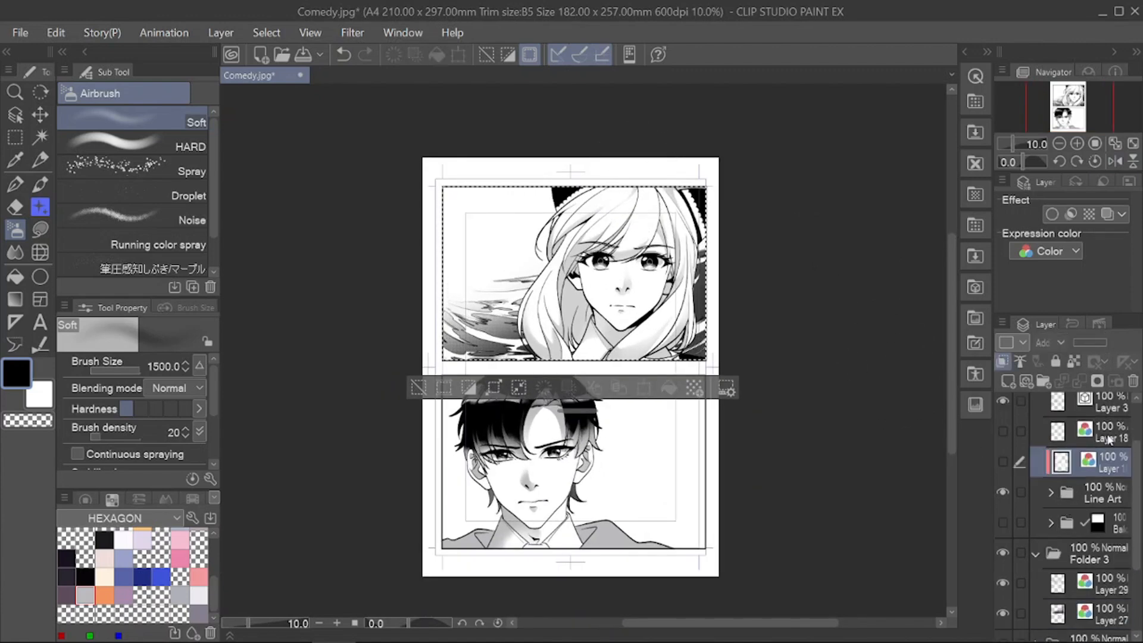
click(1006, 380)
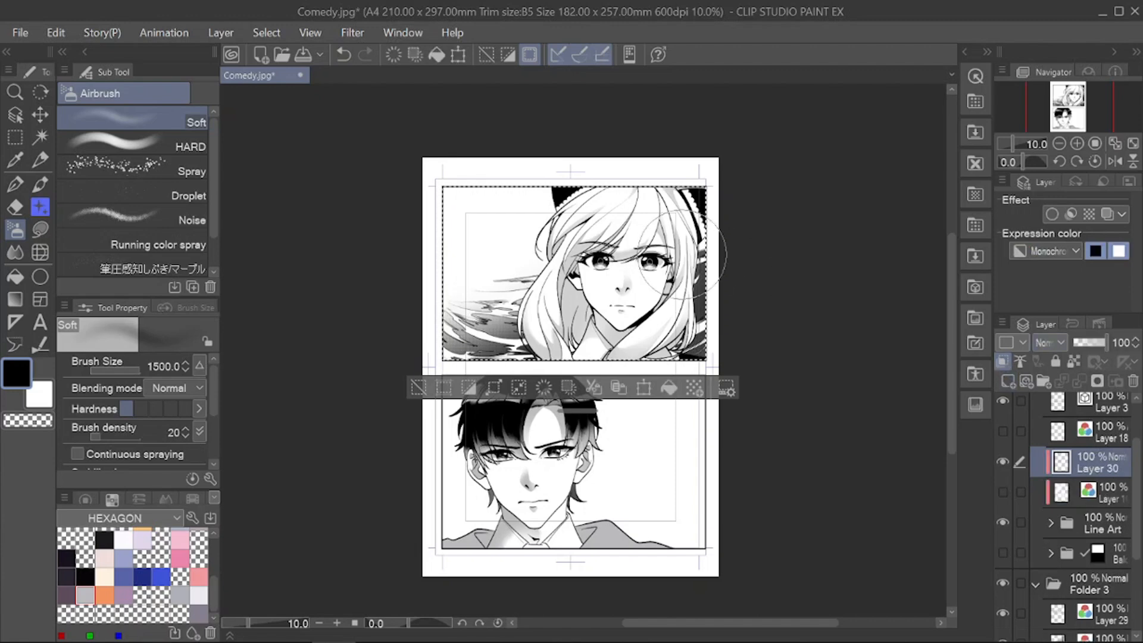
scroll(711, 246, up, 1)
mouse_move(631, 172)
mouse_down()
mouse_move(702, 185)
mouse_move(676, 128)
mouse_up()
key(ctrl+z)
click(1049, 251)
click(1054, 293)
drag(661, 169, 650, 336)
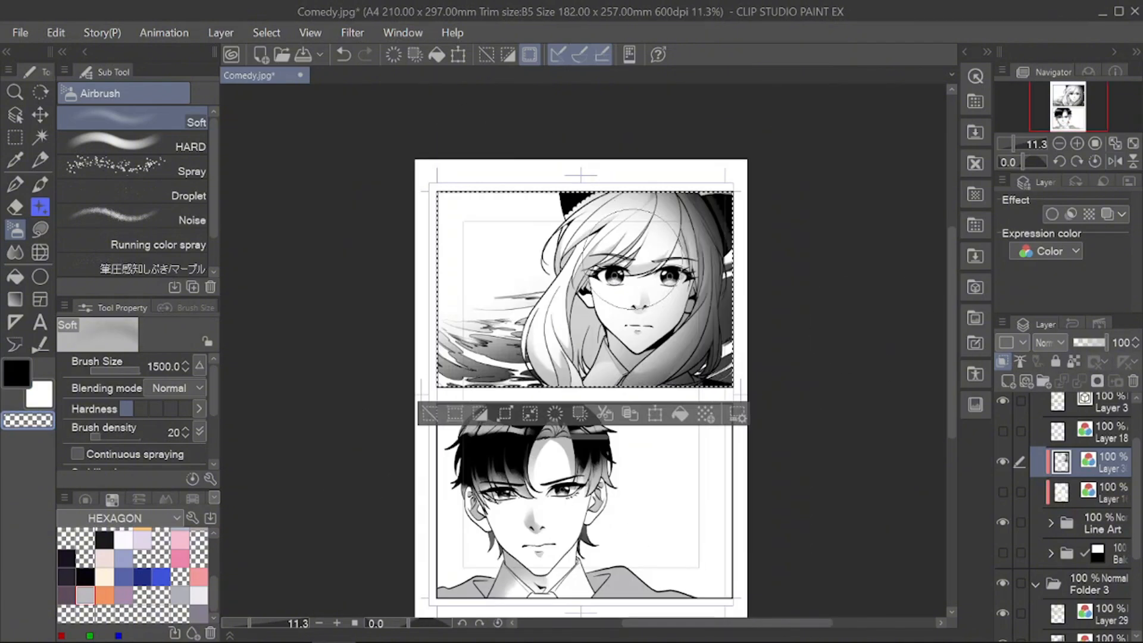
Step: Try Scattered focus lines at brush size 100 around the woman's face on a new layer
click(194, 95)
key(ctrl+z)
drag(545, 233, 715, 387)
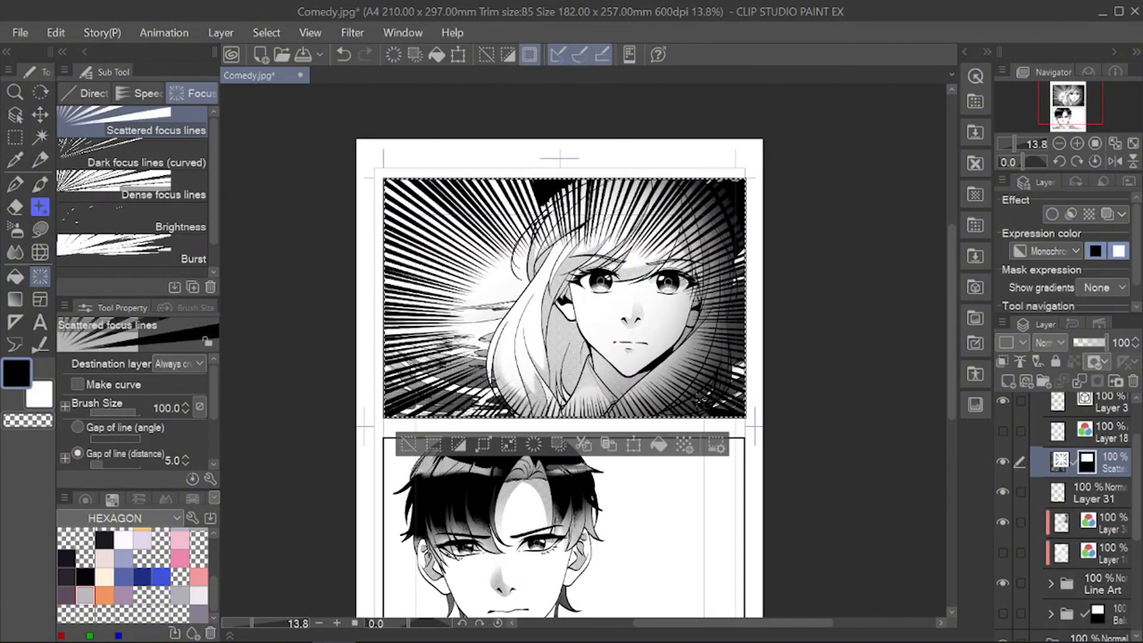
key(ctrl+z)
Step: Set the Scattered focus lines brush size to 50 and test the lines over the upper panel
click(167, 408)
text(50)
scroll(179, 441, down, 1)
click(185, 455)
click(185, 422)
click(185, 428)
drag(393, 130, 674, 412)
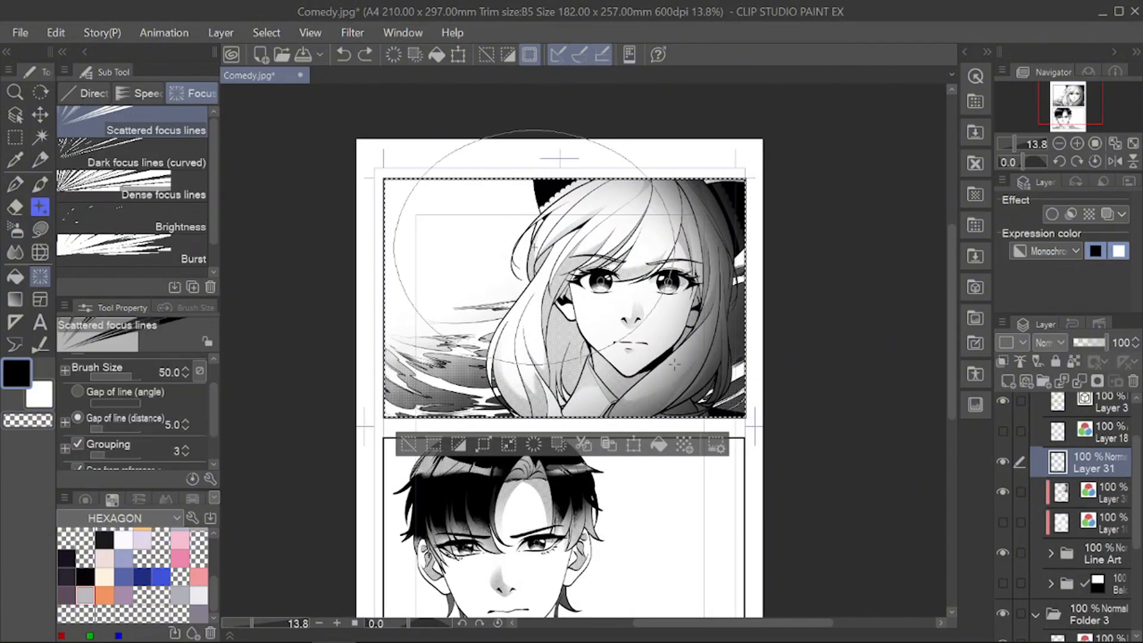
Step: Try the focus lines with the gap from the reference position raised to 2000
scroll(495, 249, down, 1)
scroll(680, 320, up, 1)
scroll(137, 429, down, 2)
drag(127, 439, 142, 439)
key(ctrl+z)
drag(374, 168, 641, 382)
key(ctrl+z)
Step: Set the focus lines' gap from the reference position to 100 and the line gap distance to 13, and test them
click(168, 436)
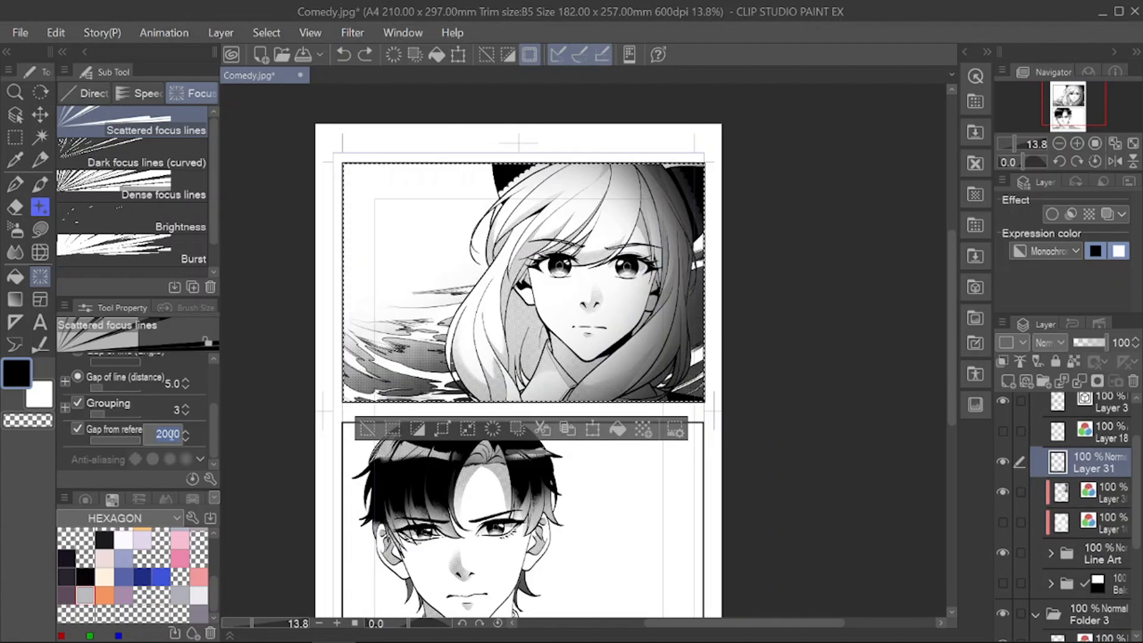
text(100)
key(Return)
click(185, 379)
click(185, 379)
drag(381, 182, 586, 293)
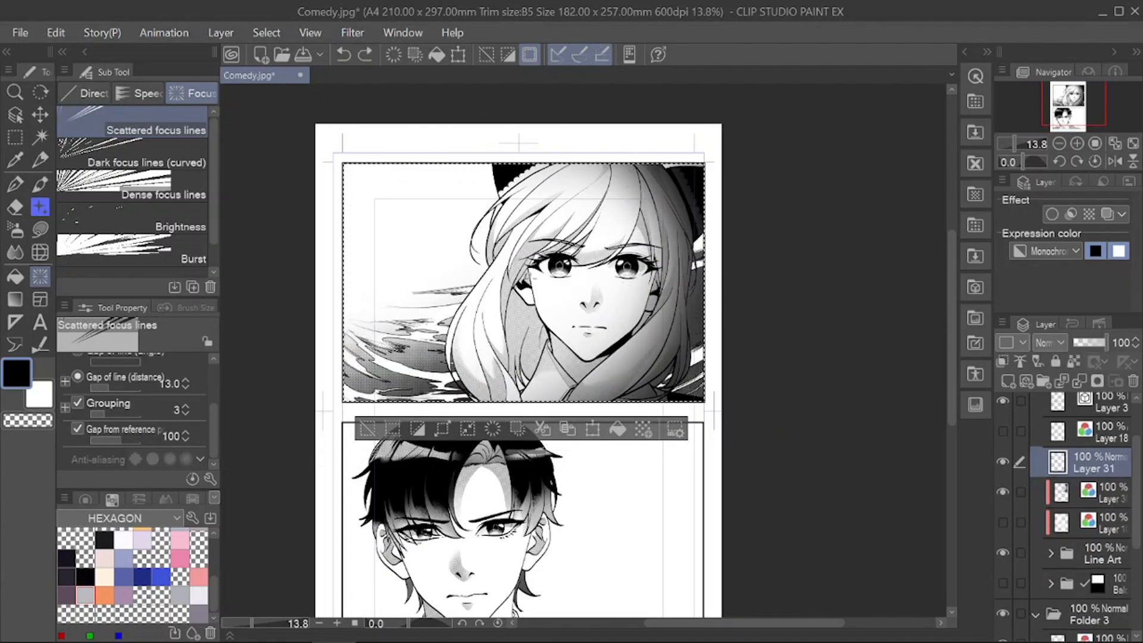
Step: Try several ellipse sizes and positions for the focus lines over the upper panel
drag(390, 173, 660, 381)
key(ctrl+z)
scroll(481, 345, down, 1)
drag(410, 221, 619, 357)
key(ctrl+z)
drag(321, 105, 600, 351)
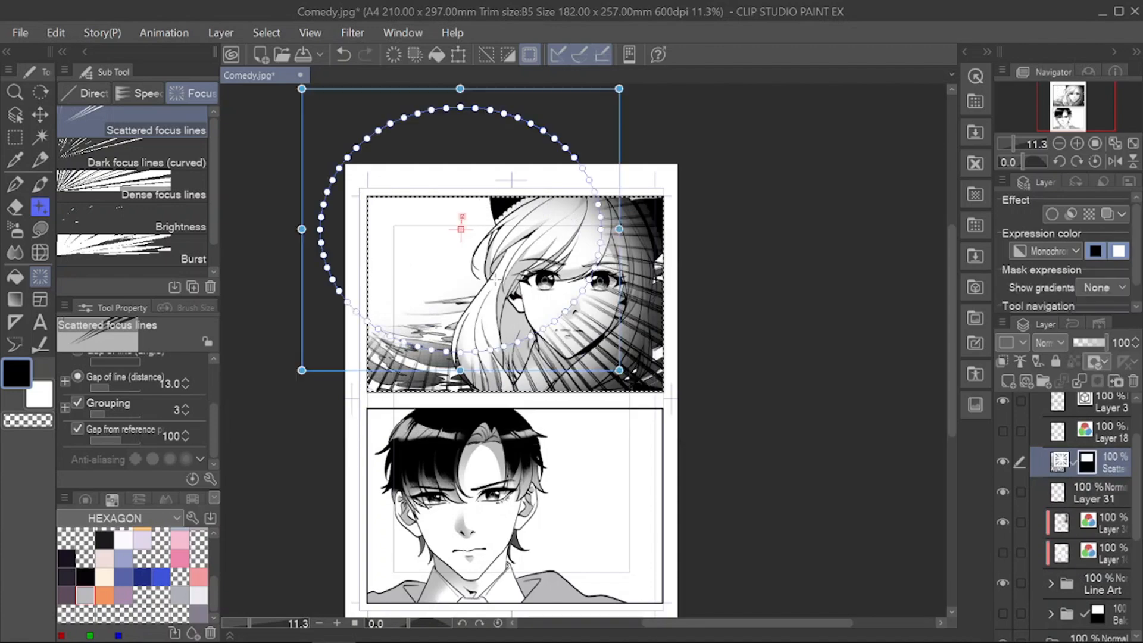
key(ctrl+z)
Step: Draw the scattered focus lines around the edges of the upper panel and merge them into a raster layer
drag(381, 205, 625, 363)
click(1008, 381)
key(ctrl+e)
Step: Lock the focus line layer's transparent pixels and recolor the lines white with Lasso fill
click(559, 261)
click(1074, 362)
click(40, 230)
click(40, 396)
key(h)
key(h)
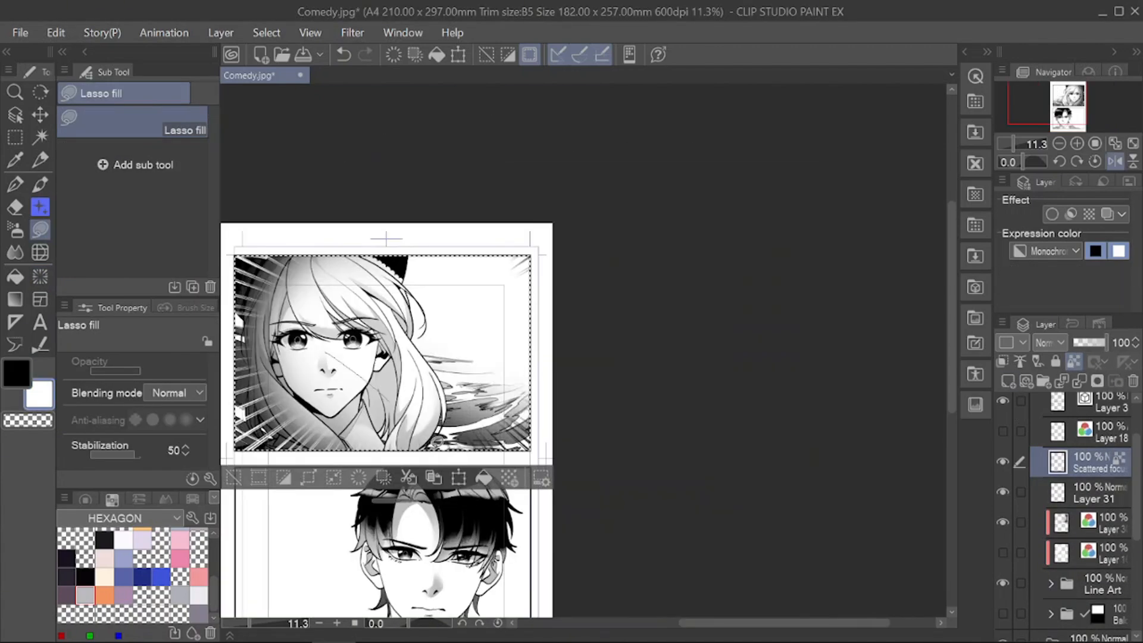
Step: Clear the panel selection, lasso the woman's eye lines on their Folder 1 layer, and transform them slightly upward
scroll(856, 300, down, 3)
scroll(743, 324, up, 6)
click(1113, 556)
click(14, 138)
click(132, 168)
key(ctrl+d)
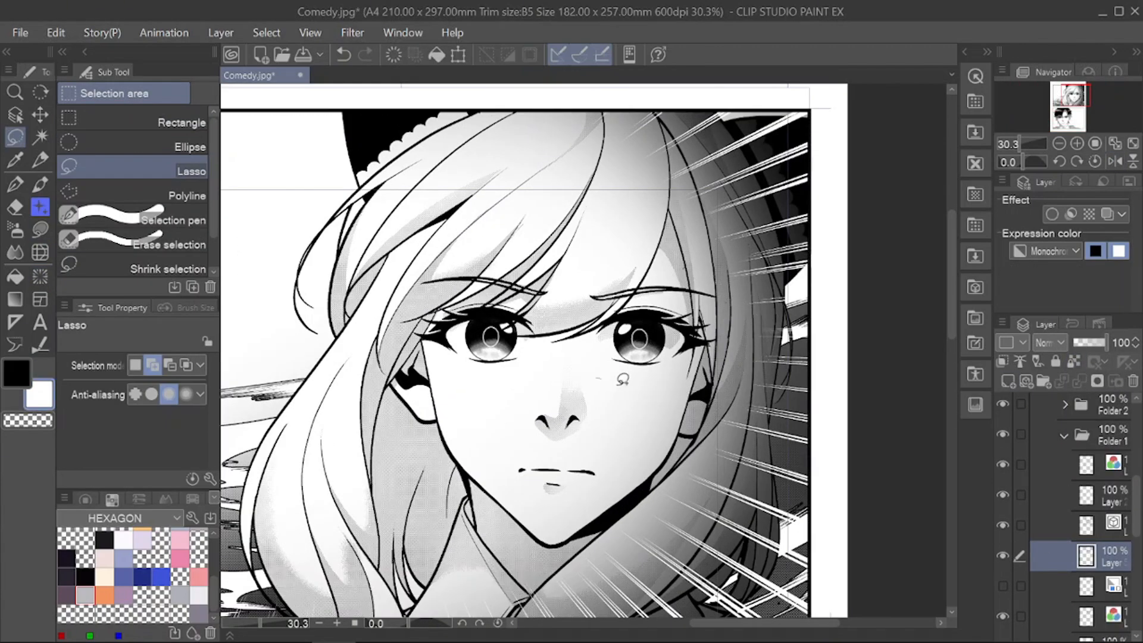
drag(623, 377, 625, 384)
drag(545, 312, 541, 337)
key(ctrl+t)
drag(574, 300, 574, 289)
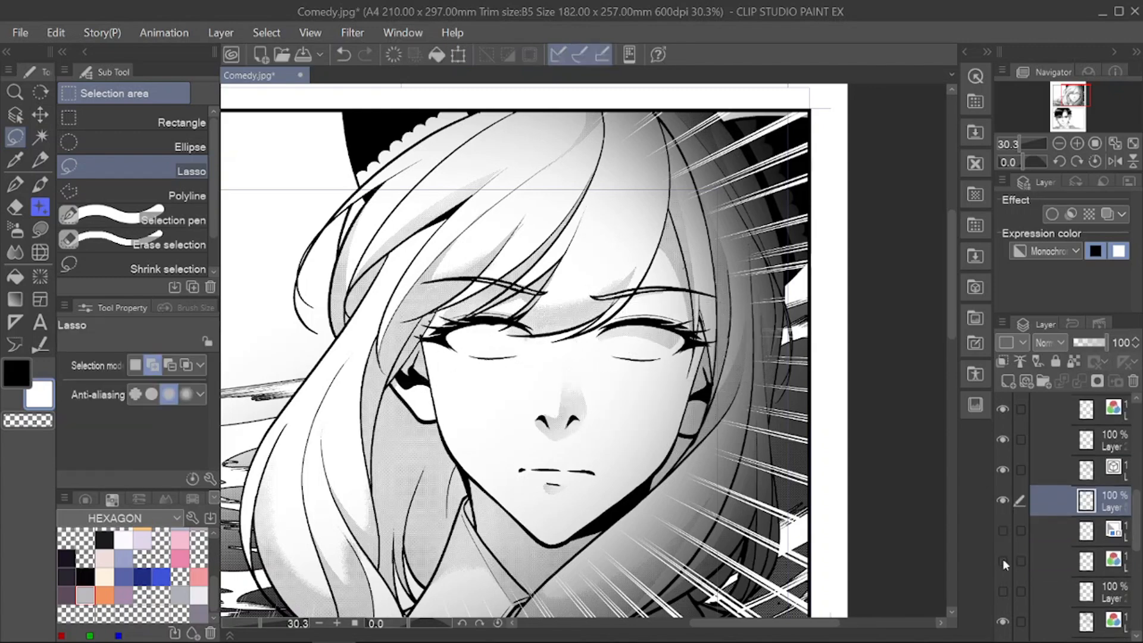
Step: Shade across the woman's eyes and darken the tone layer by setting its luminosity to -78
click(1077, 144)
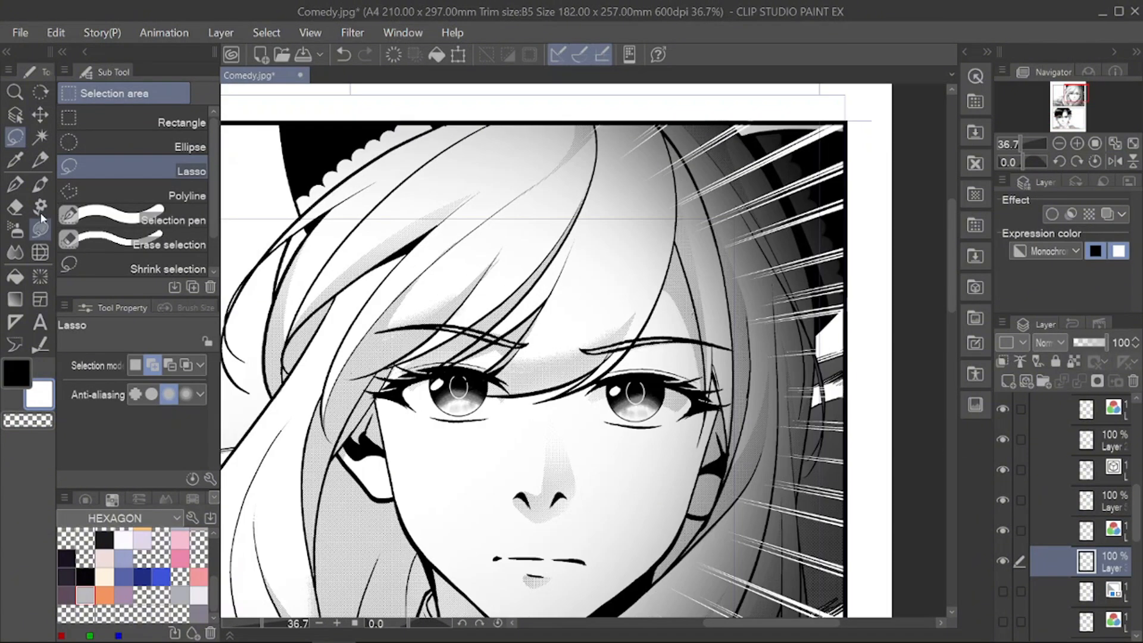
drag(677, 235, 672, 245)
click(1111, 539)
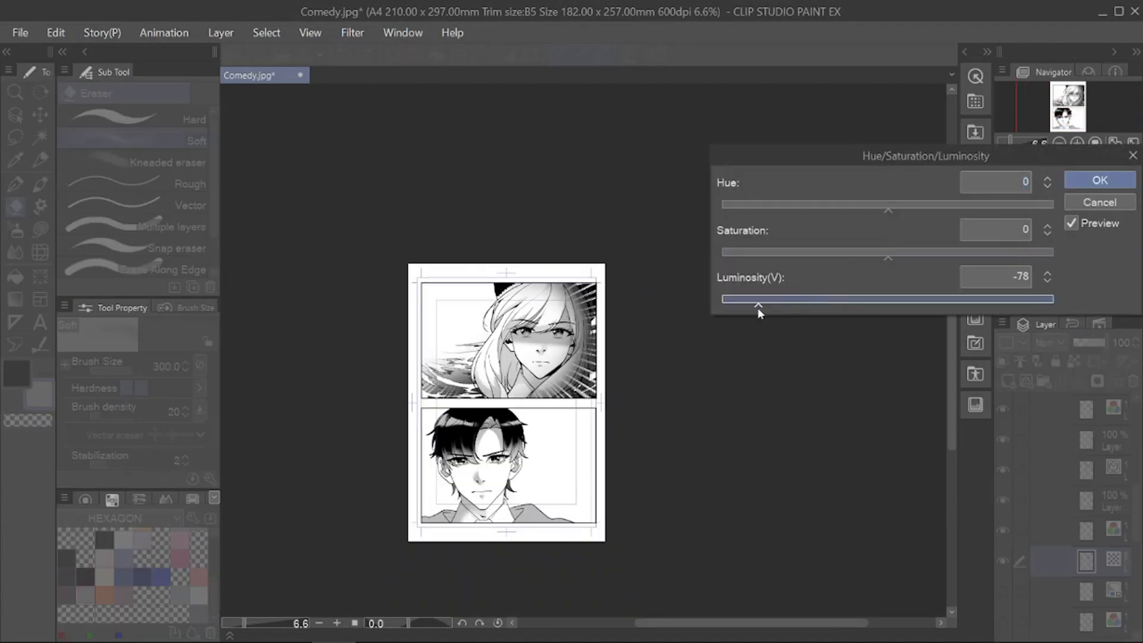
click(1099, 181)
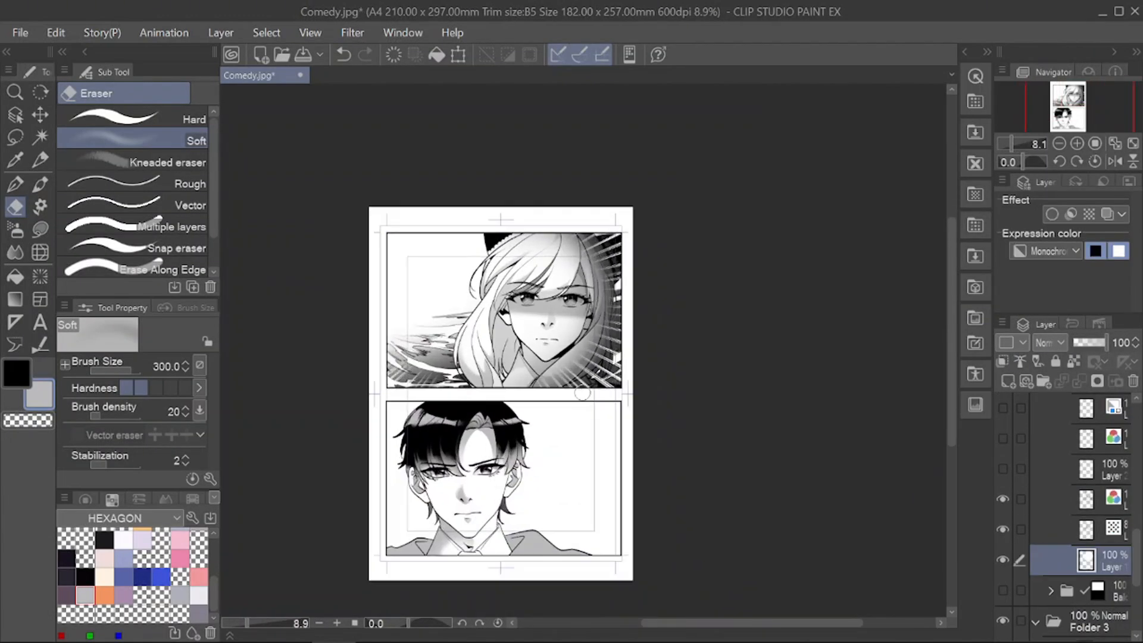
Step: Open the man's line art folder to reach the layers of his face
click(1065, 480)
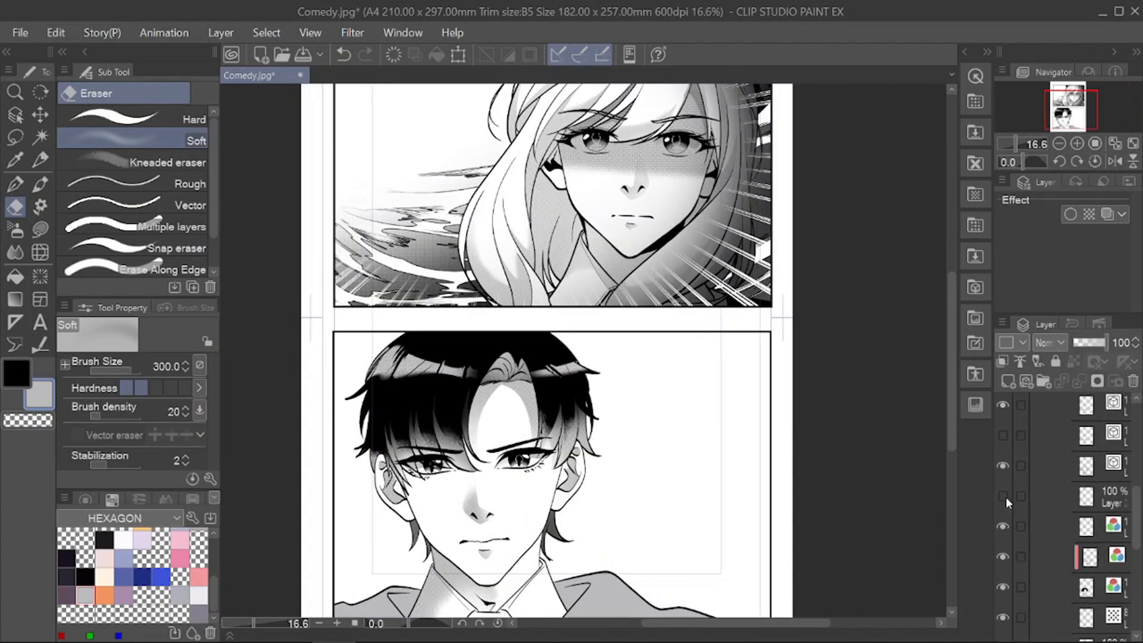
click(1067, 537)
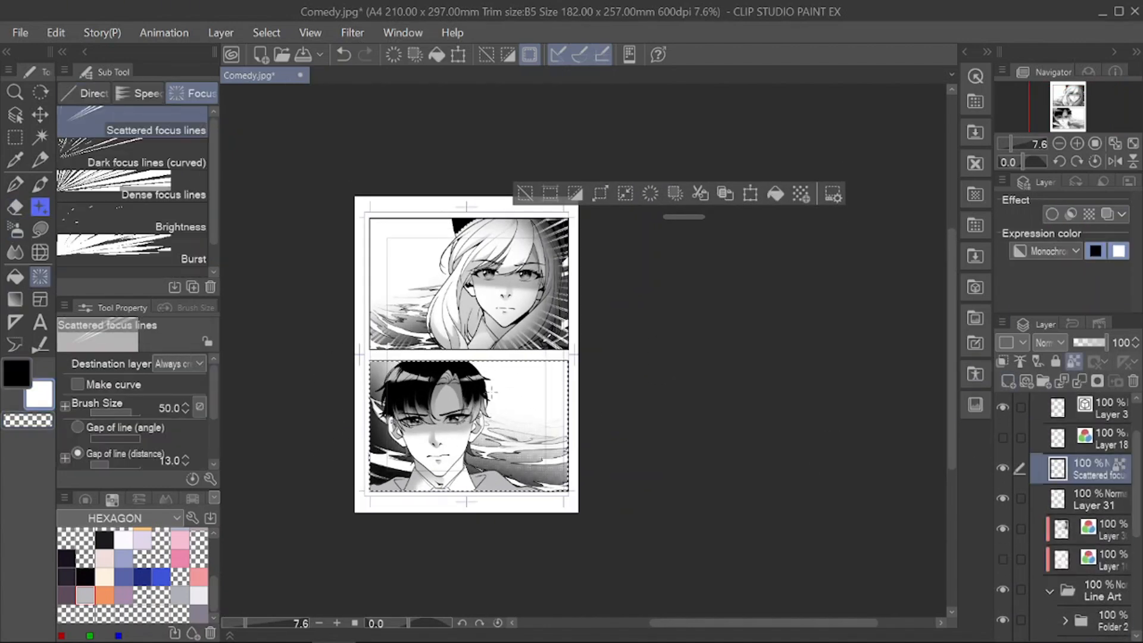
Step: Draw scattered focus lines around the edges of the lower panel and deepen its dark tone with the Soft airbrush at size 1700
drag(560, 441, 562, 443)
key(ctrl+z)
drag(375, 331, 594, 475)
key(ctrl+z)
drag(368, 359, 563, 475)
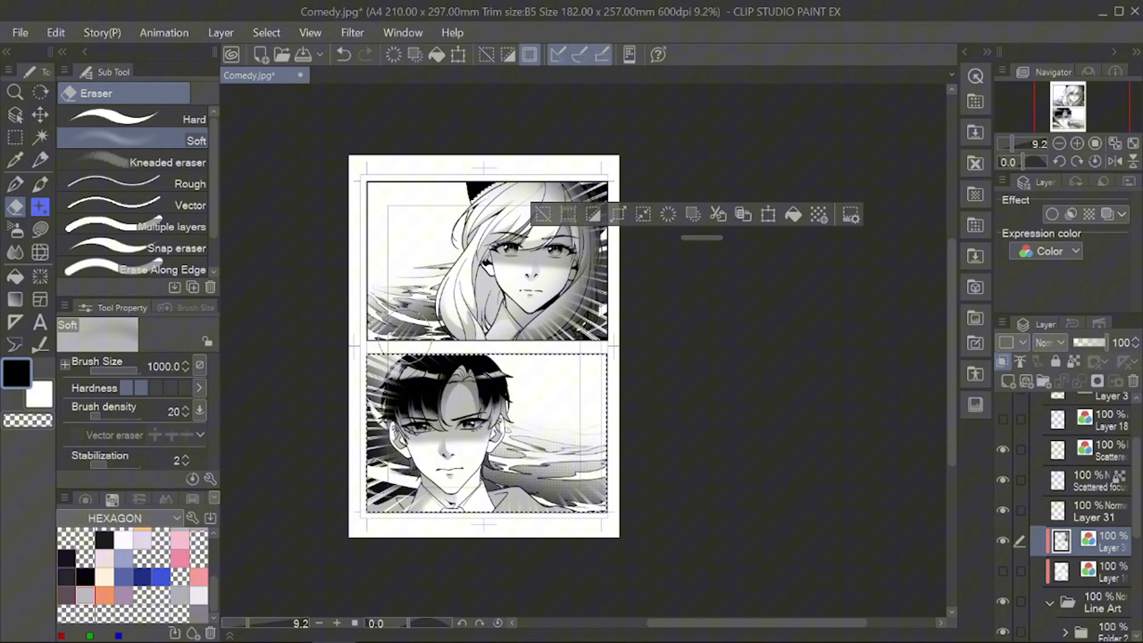
key(b)
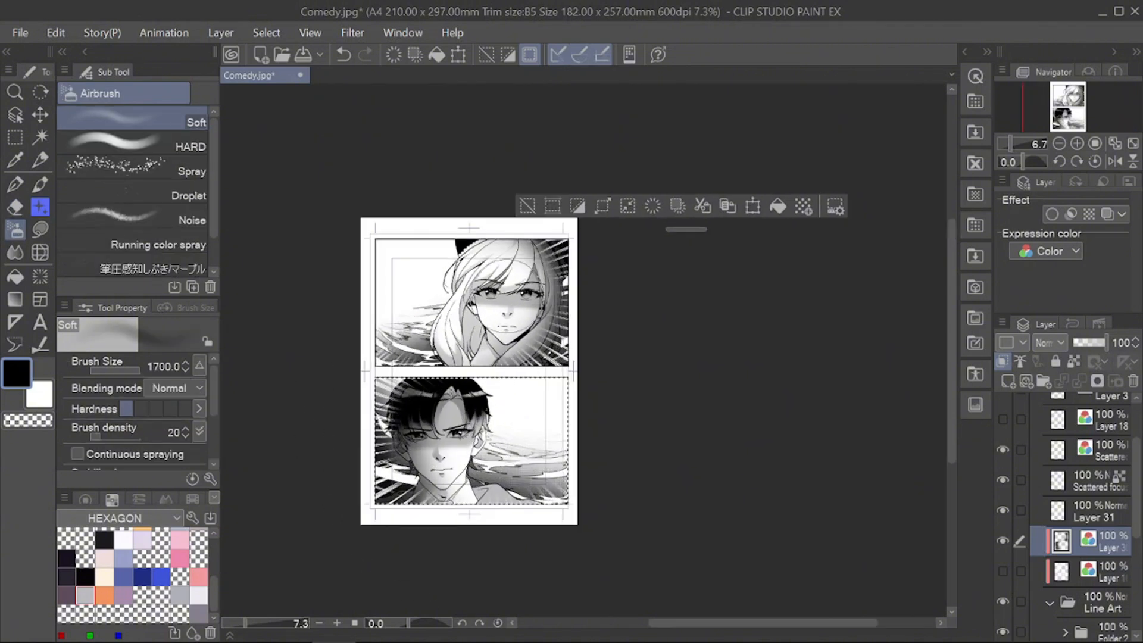
Step: Collapse the artwork folders and add a new layer inside the Text folder
scroll(1037, 436, up, 3)
click(1037, 436)
click(1059, 415)
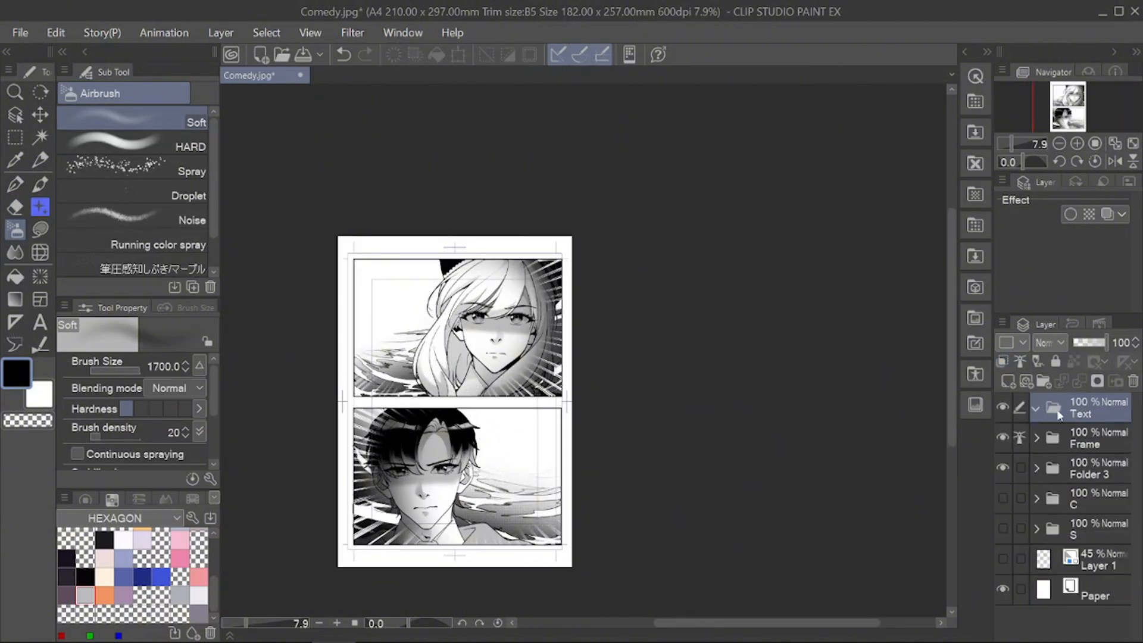
click(1006, 381)
scroll(571, 369, up, 1)
Step: Add the sound effect text "CRACK" beside the woman with the effect text preset, enlarge it and tilt it diagonally upward
key(t)
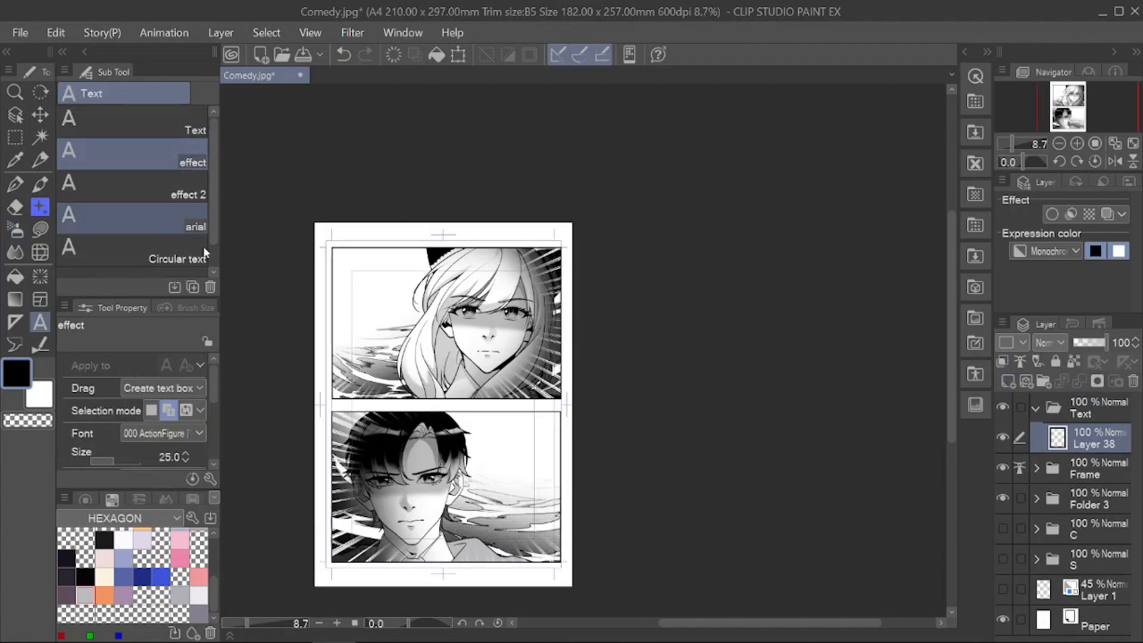
click(372, 305)
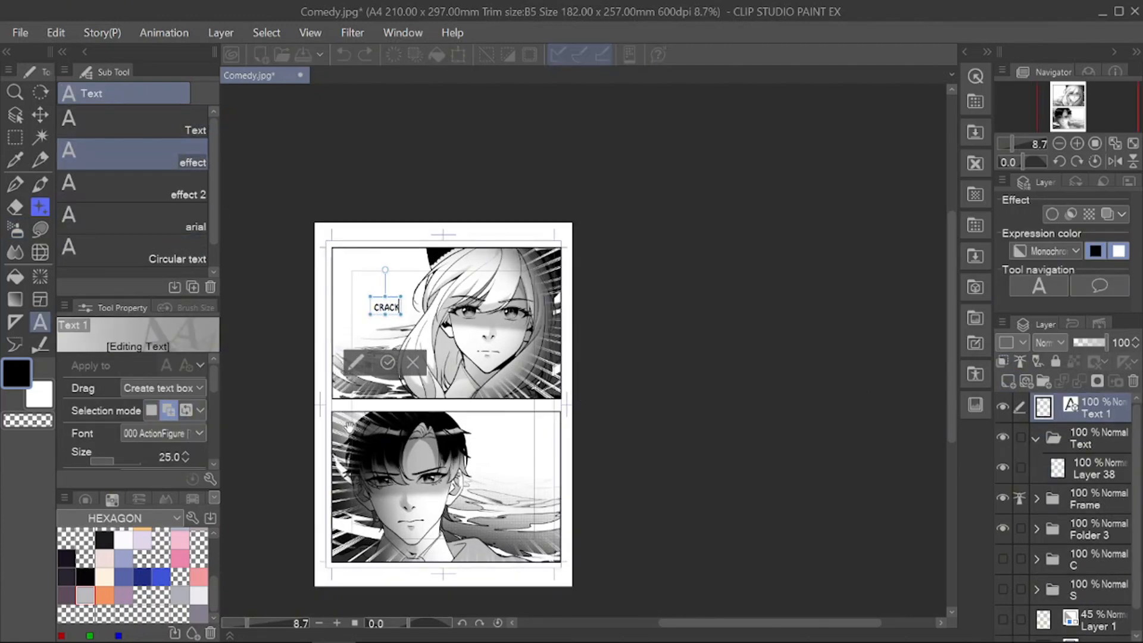
drag(401, 314, 489, 304)
drag(438, 315, 405, 283)
drag(435, 245, 418, 236)
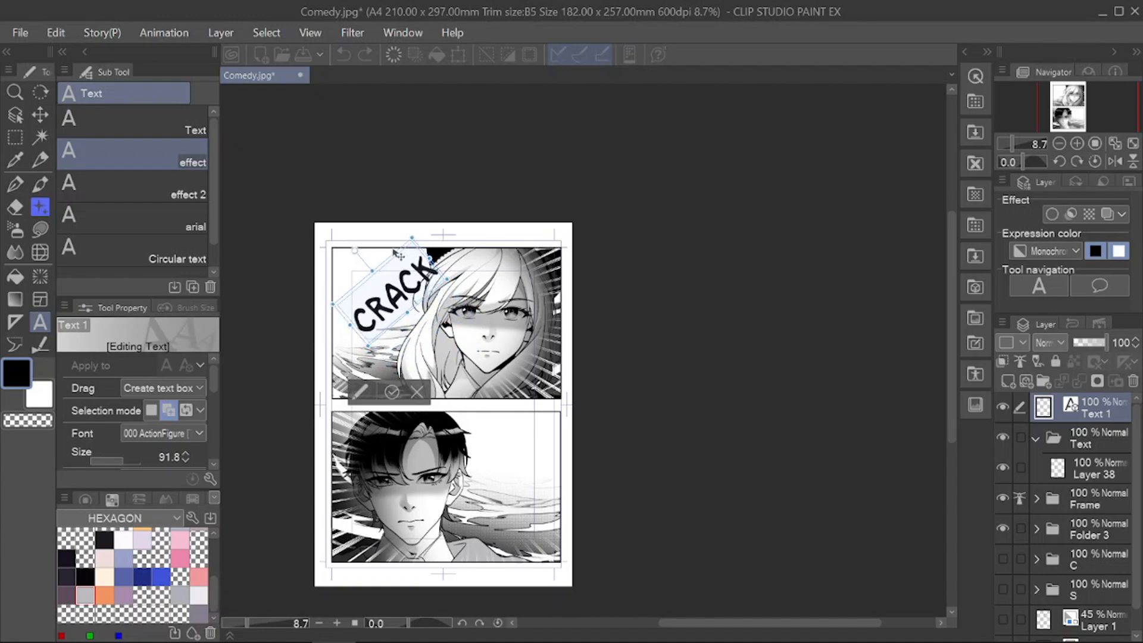
drag(394, 284, 403, 292)
drag(421, 240, 419, 220)
Step: Bend the CRACK lettering along a clockwise circle with a radius of about 2889.8 and reposition it in the upper panel
drag(214, 386, 214, 440)
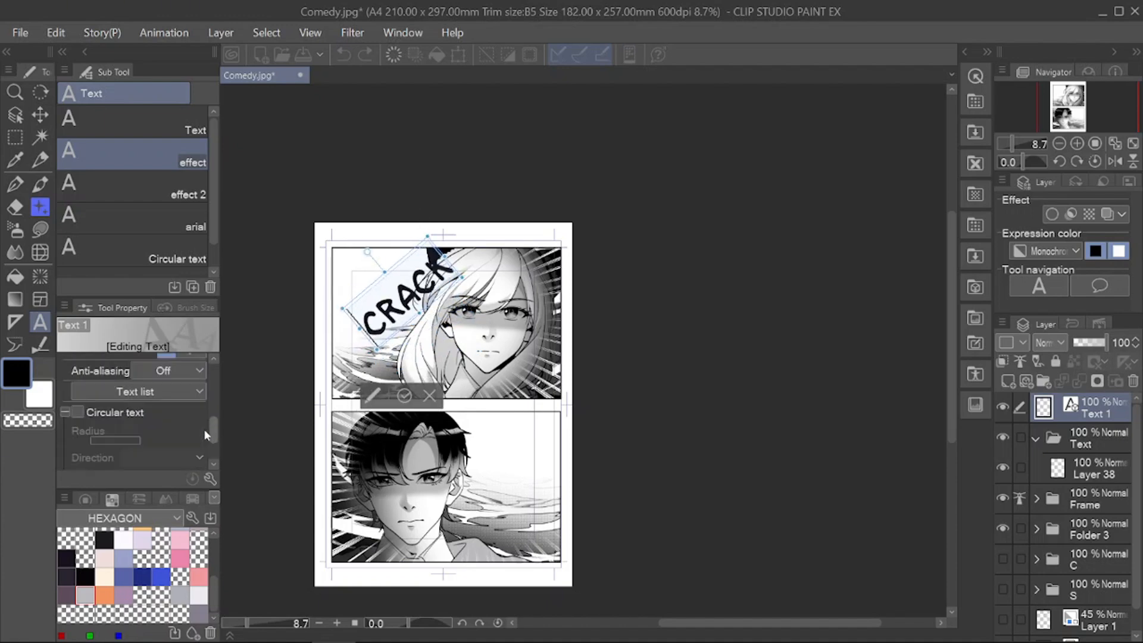
click(78, 412)
drag(112, 436, 122, 438)
drag(394, 158, 518, 264)
drag(123, 438, 125, 438)
drag(608, 201, 616, 246)
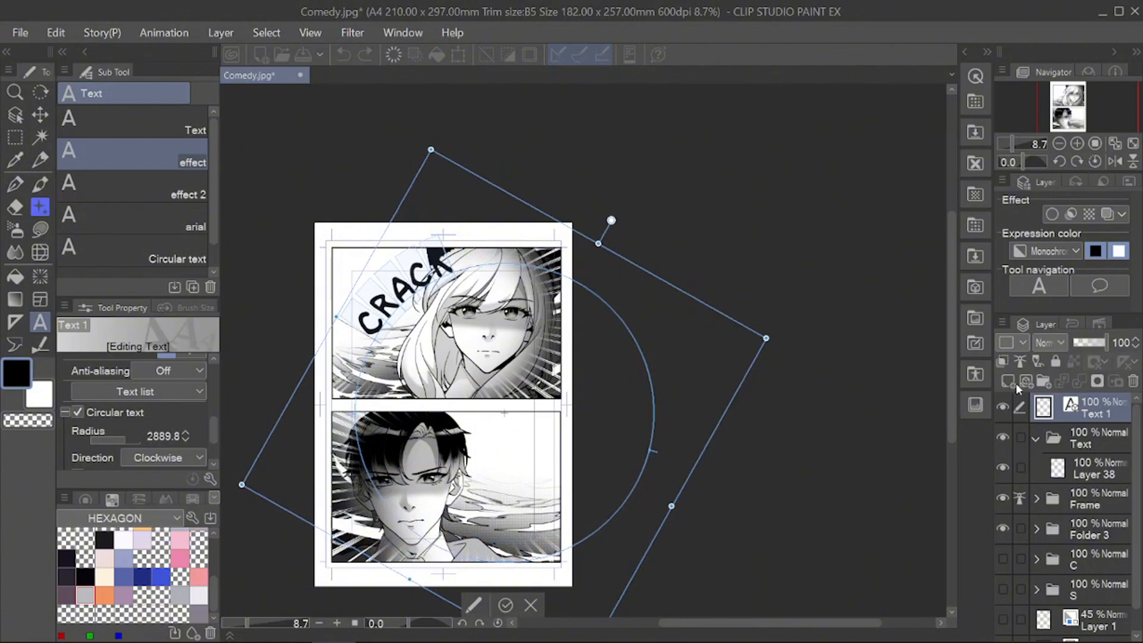
Step: Give the CRACK lettering a white border and merge it into a raster layer
key(Escape)
click(1053, 214)
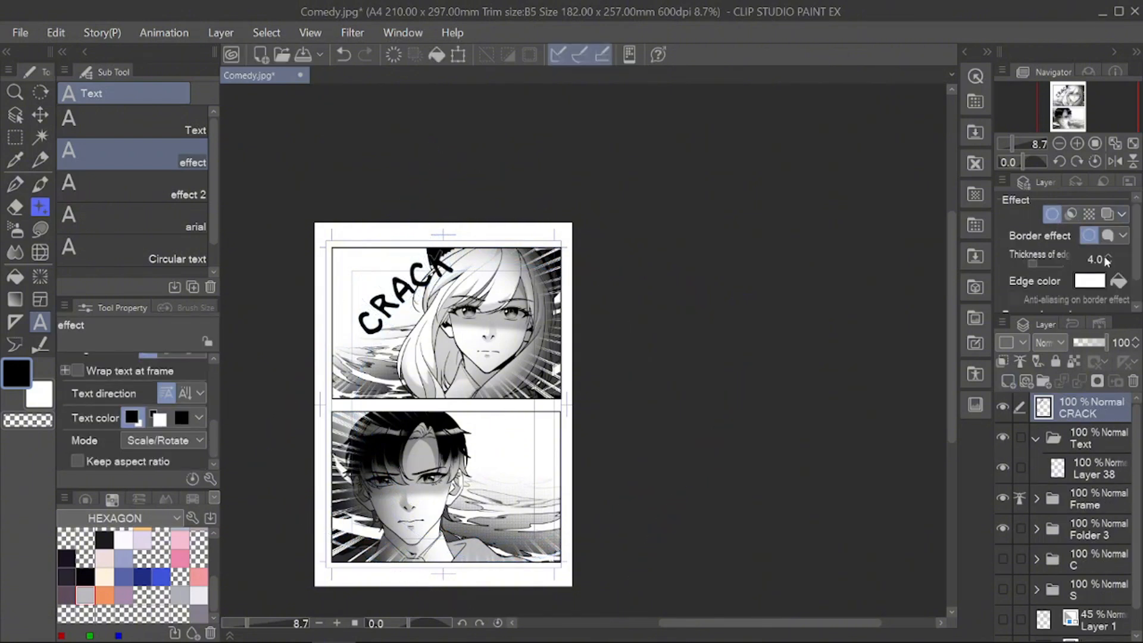
click(1008, 381)
key(ctrl+e)
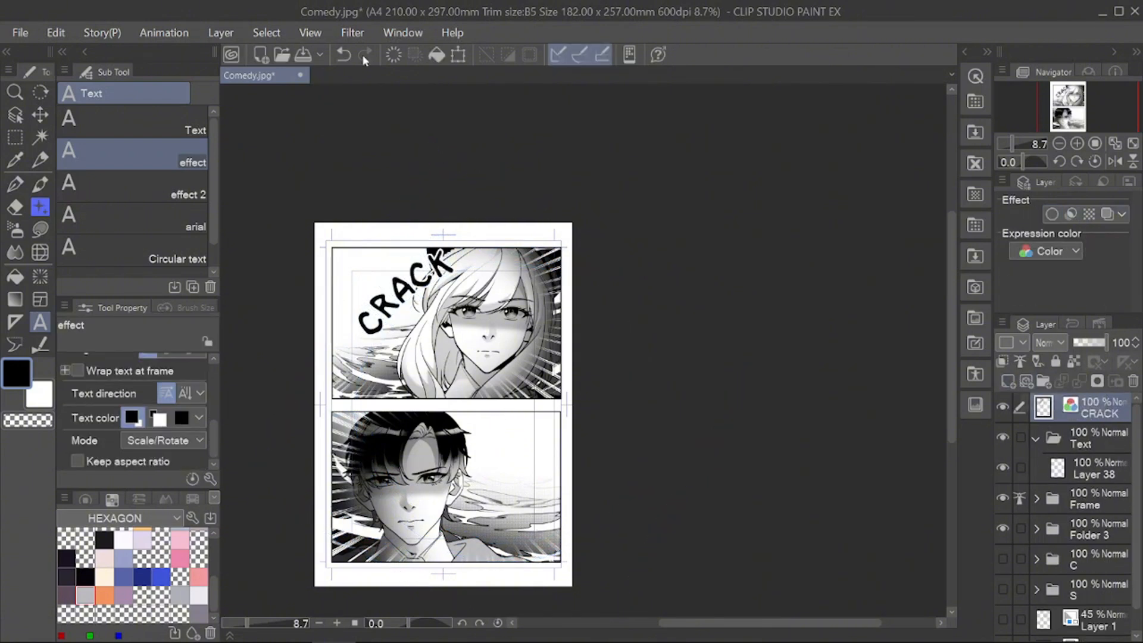
Step: Transform the CRACK lettering, reshaping it slightly and moving it to the outer edge of the upper panel, clear of the woman's hair
key(ctrl+t)
drag(448, 321, 428, 318)
drag(464, 236, 470, 244)
drag(441, 279, 423, 282)
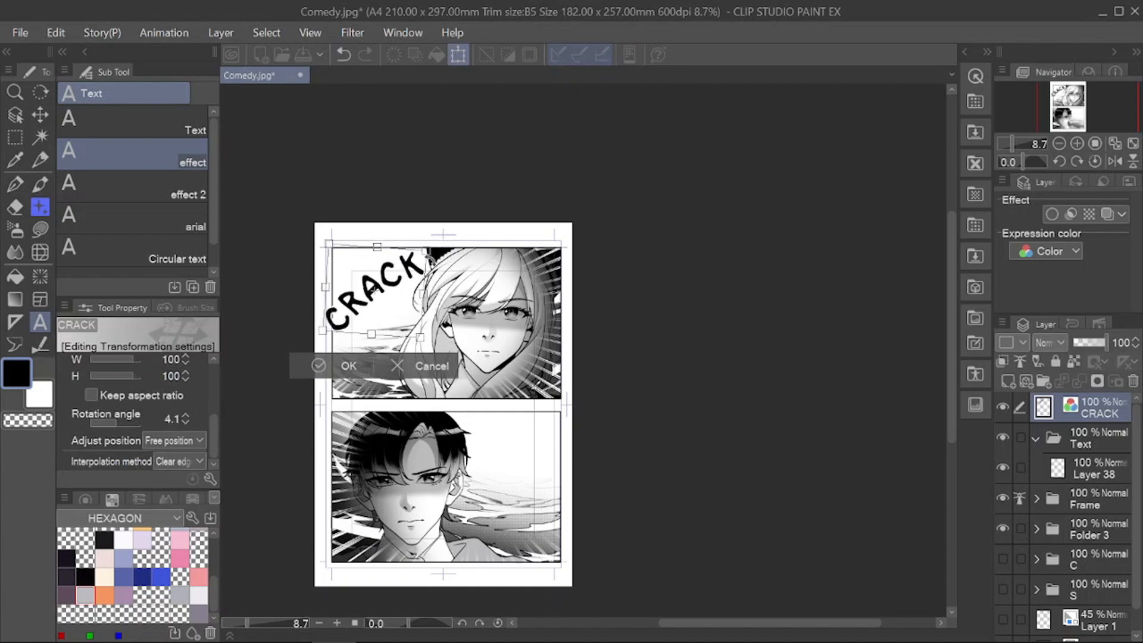
key(Return)
click(352, 33)
mouse_move(377, 53)
click(522, 116)
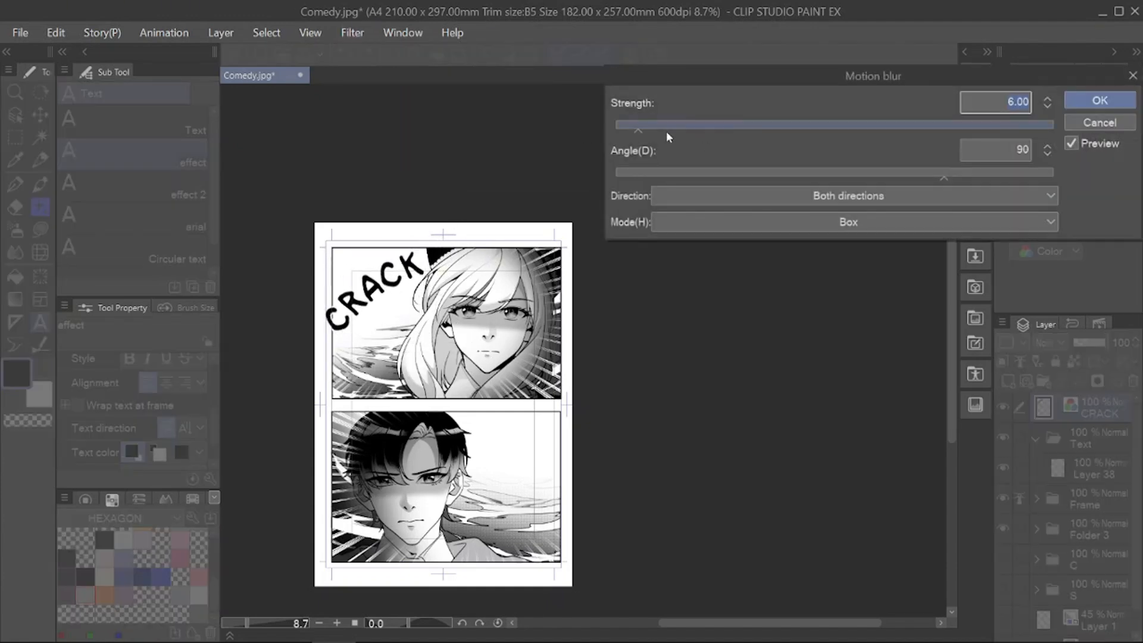
click(1100, 123)
click(1052, 214)
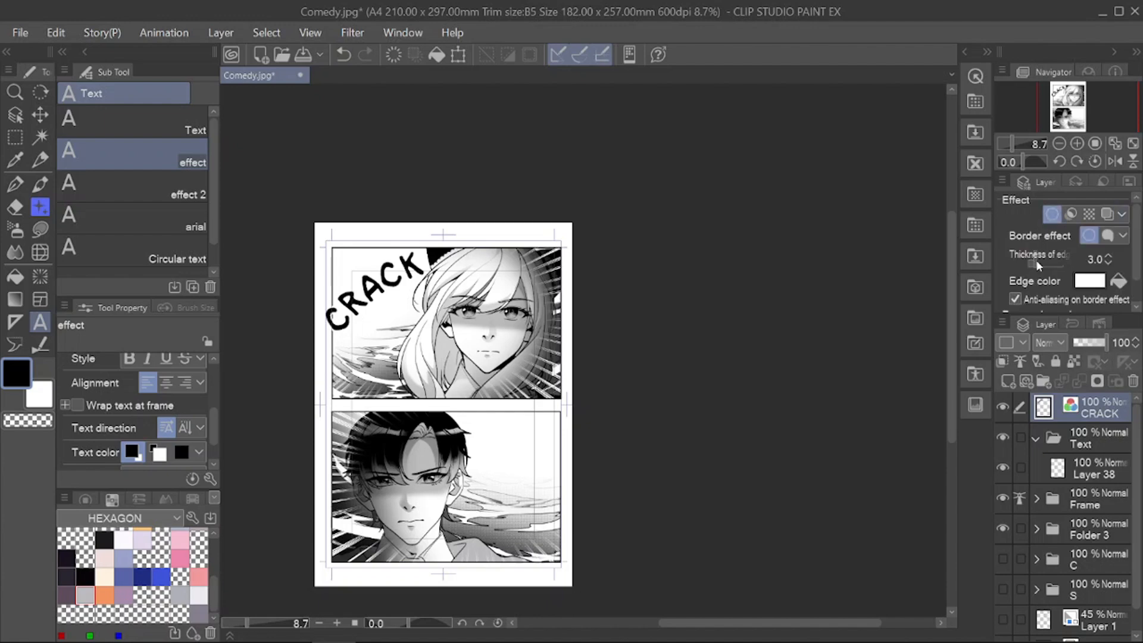
click(1052, 215)
Step: Apply a motion blur to the CRACK lettering with strength 14.60, angle 45 and both directions
click(351, 32)
click(522, 116)
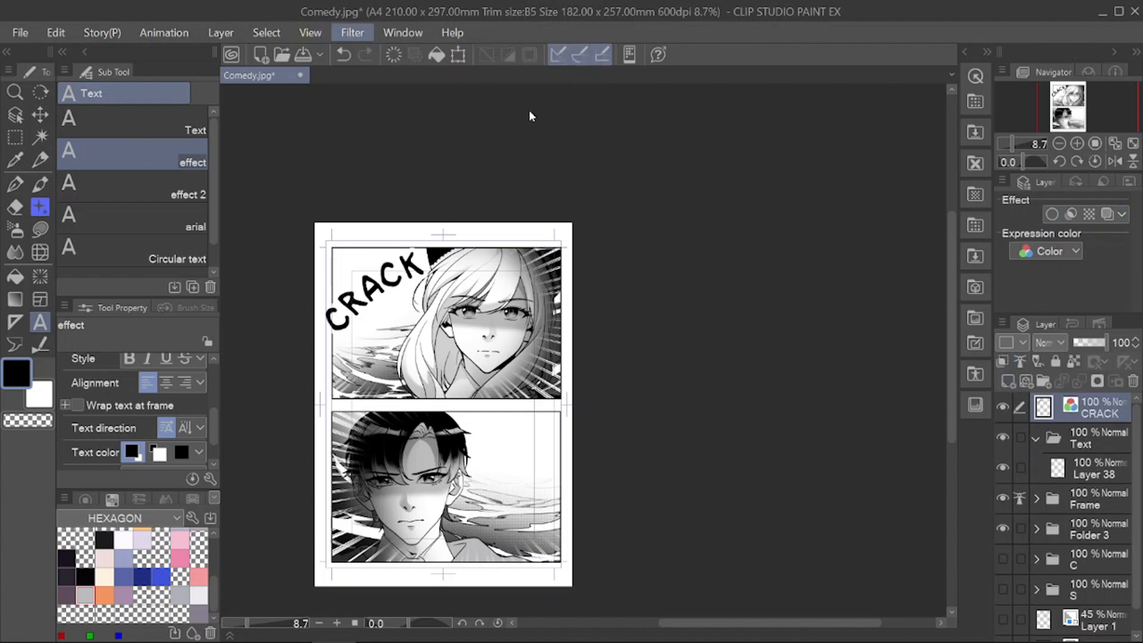
drag(946, 177, 925, 181)
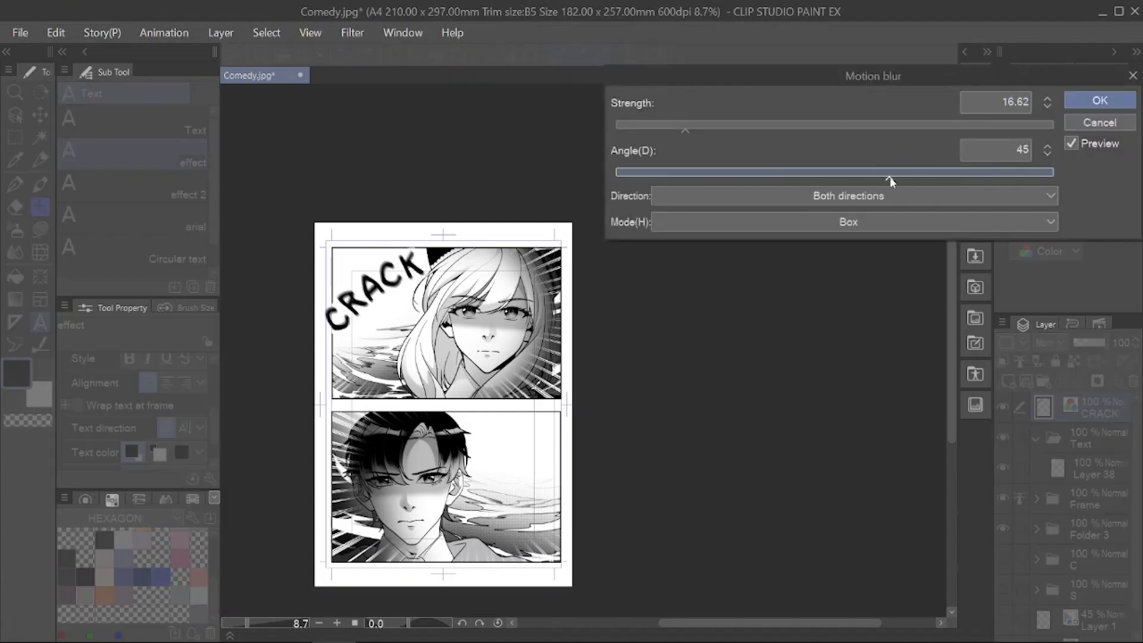
click(779, 127)
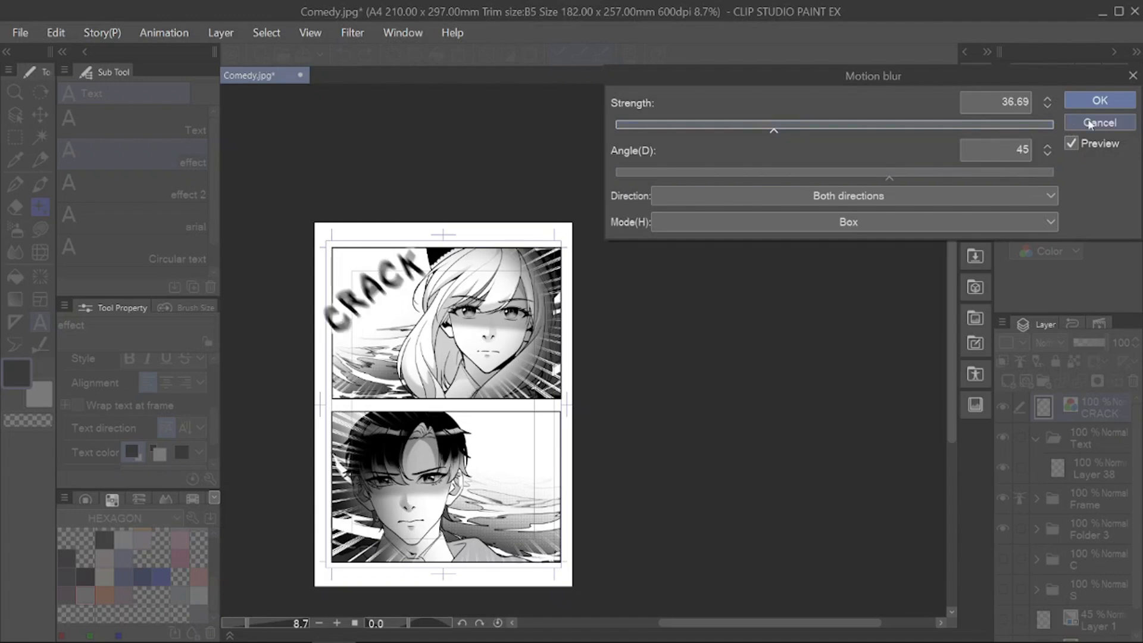
click(1099, 100)
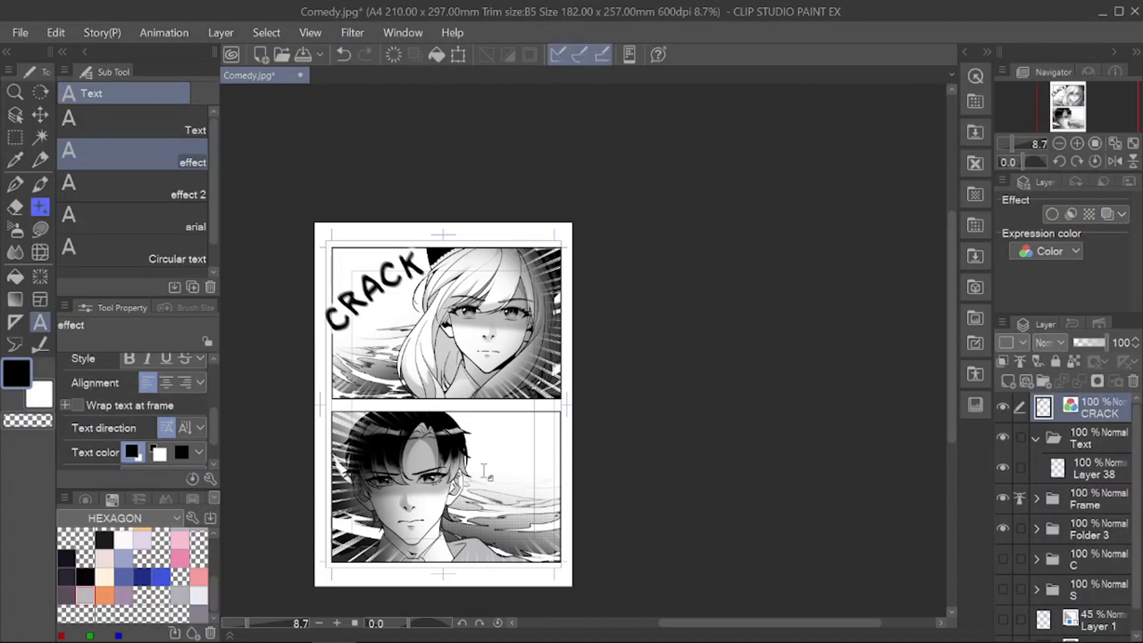
Step: Add the sound effect text "BAAAMM!!" beside the man, size it to about 82.6 and tilt it diagonally downward
click(479, 470)
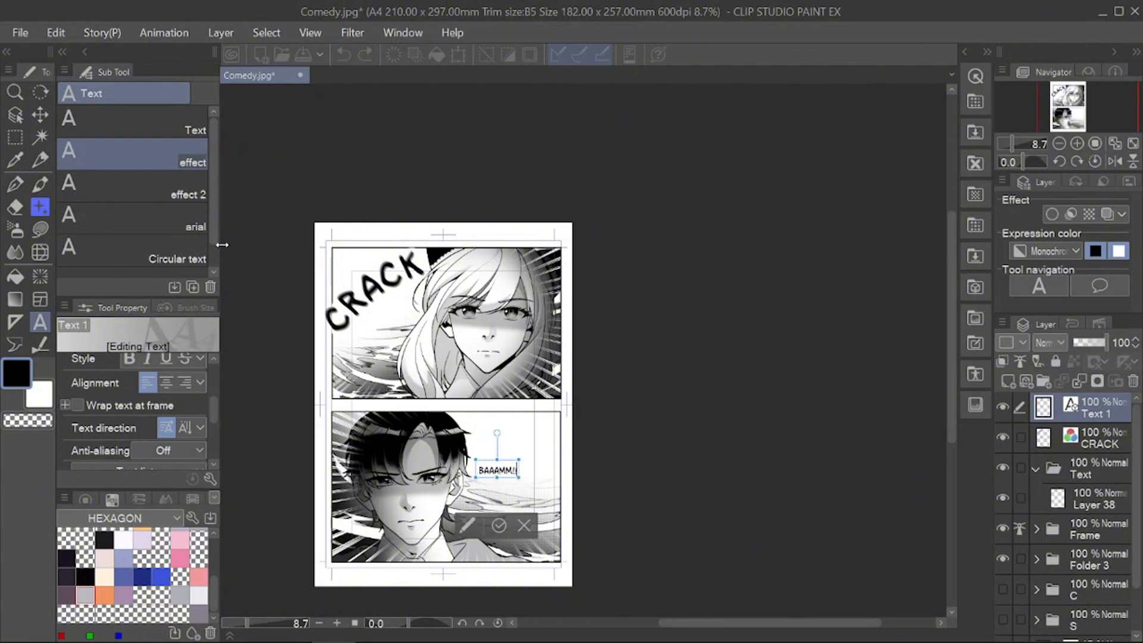
drag(212, 406, 212, 383)
drag(120, 437, 125, 439)
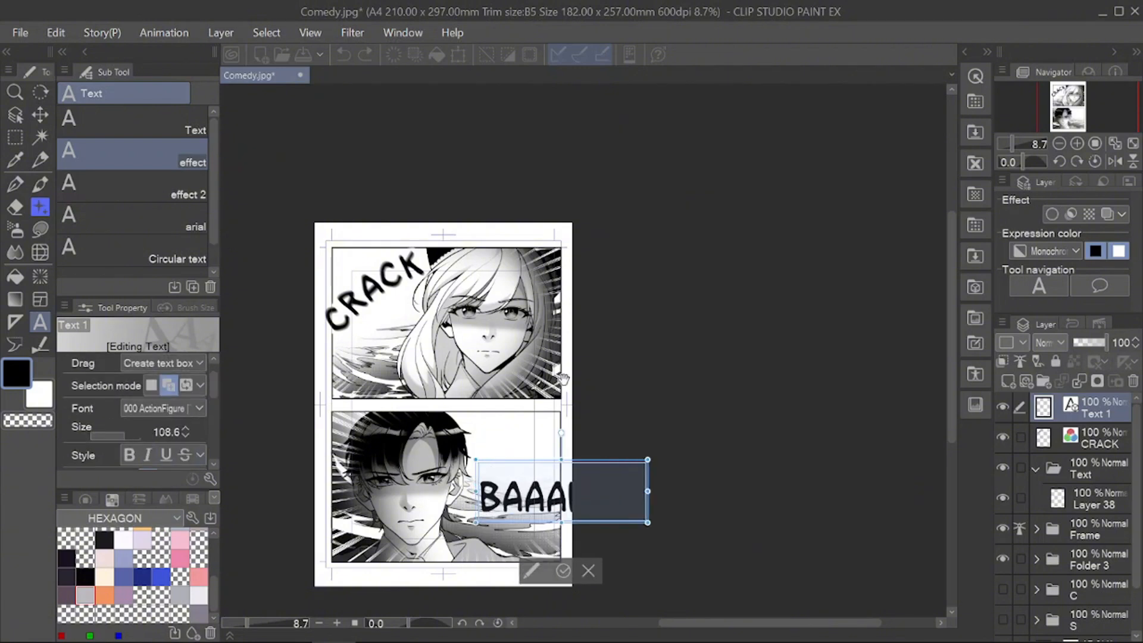
drag(562, 433, 593, 442)
drag(620, 492, 570, 479)
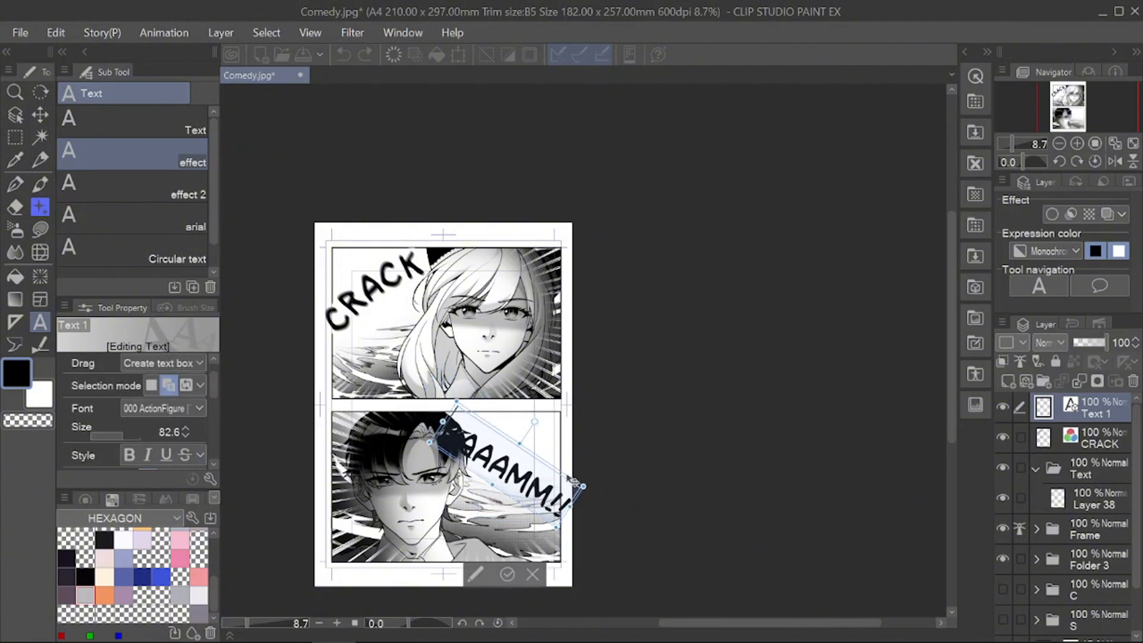
Step: Rasterize the BAAAMM!! lettering, give it a white border and merge the border into the layer
click(507, 575)
key(ctrl+shift+n)
key(ctrl+e)
click(1052, 214)
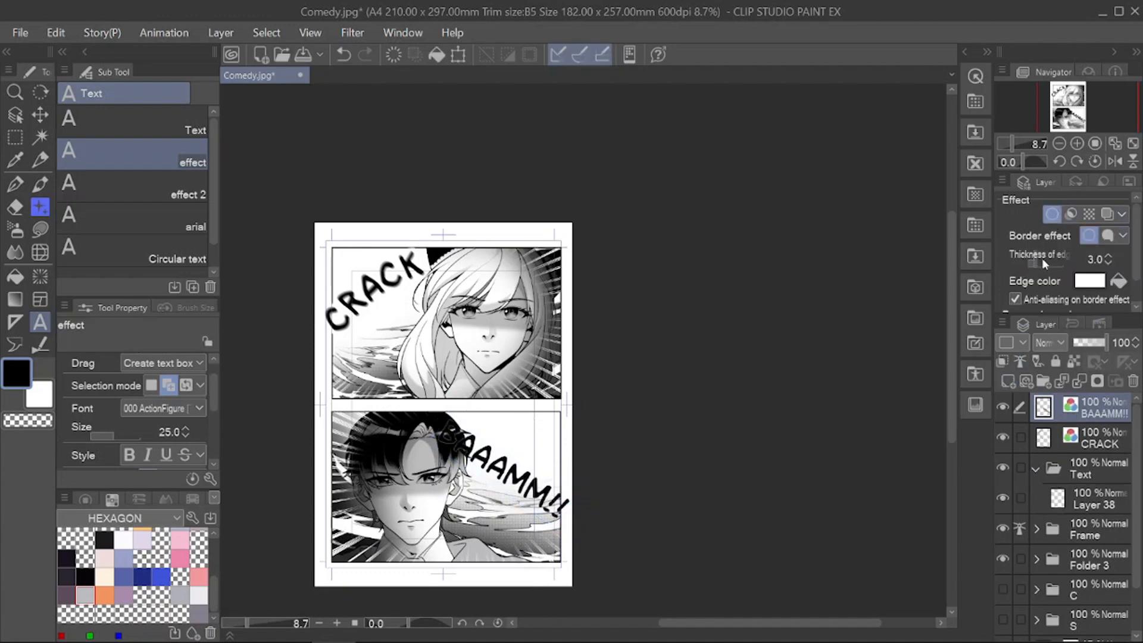
drag(1042, 260, 1047, 260)
click(1010, 376)
key(ctrl+e)
Step: Distort the BAAAMM!! lettering by its corners so that it tapers toward the outer edge of the lower panel
key(ctrl+t)
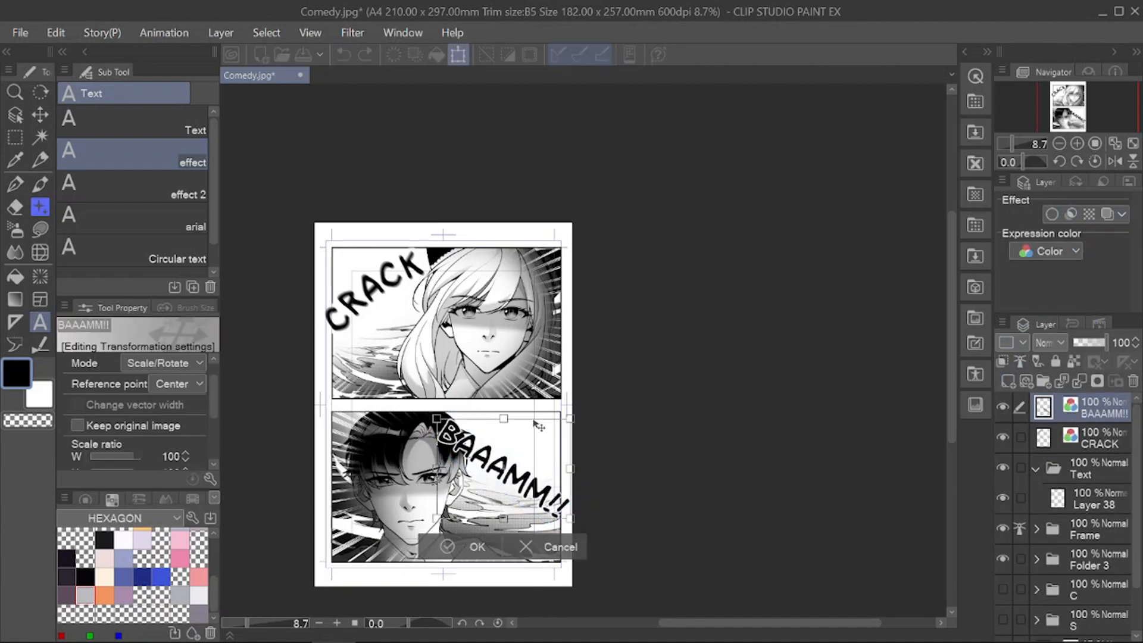
drag(570, 418, 557, 423)
drag(571, 518, 566, 545)
drag(437, 519, 440, 511)
drag(437, 418, 456, 418)
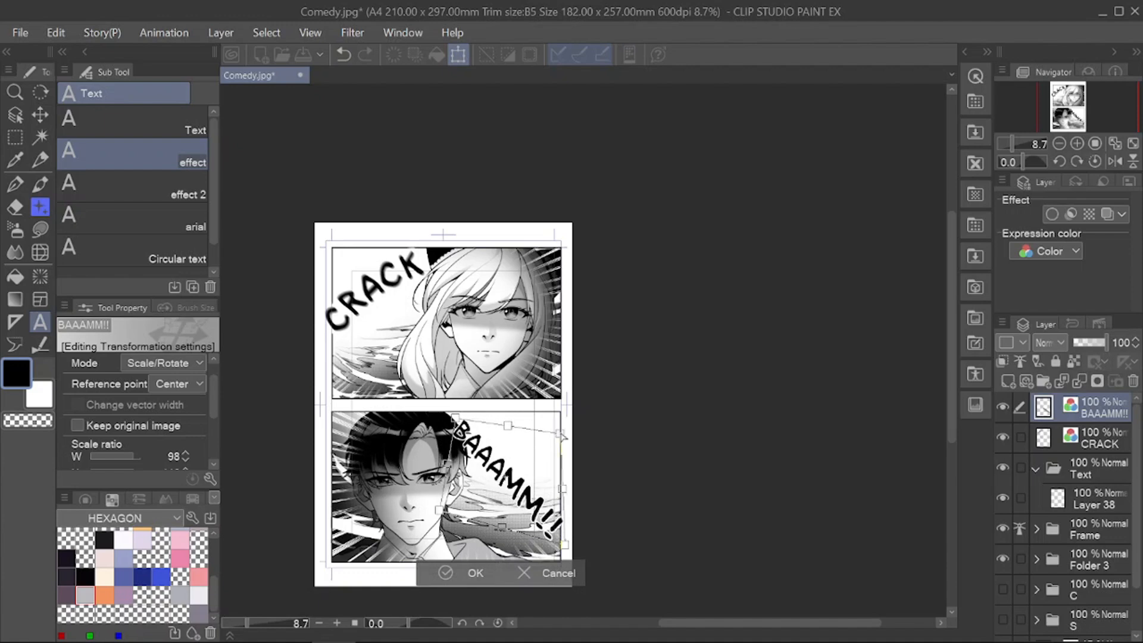
drag(564, 538, 559, 501)
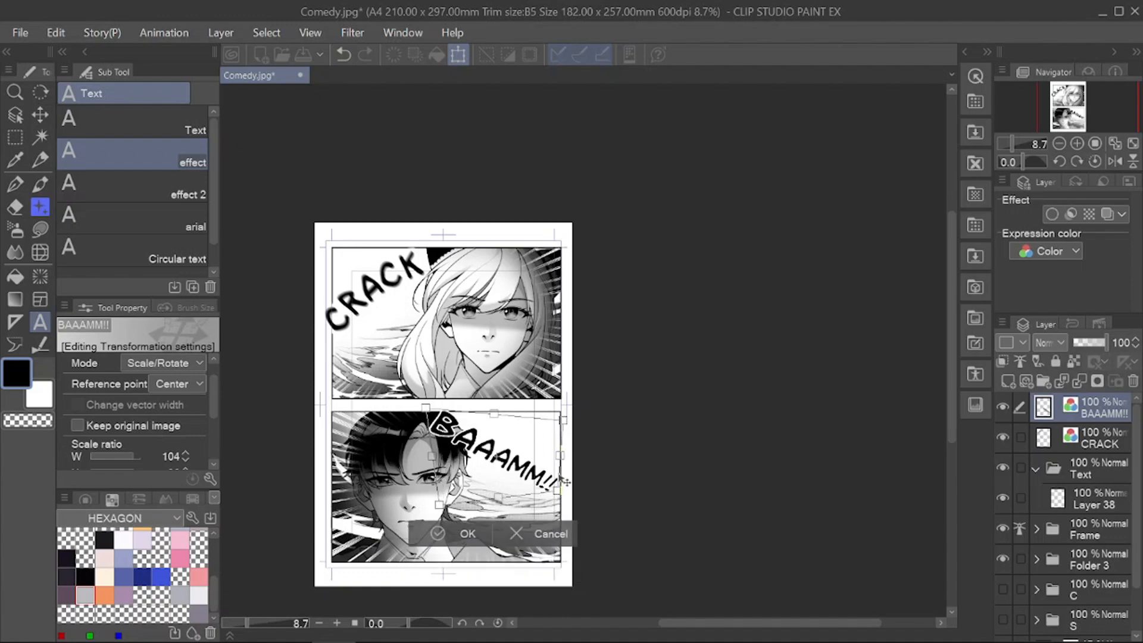
Step: Apply a motion blur to the BAAAMM!! lettering with strength 14.60, angle 45 and both directions
click(352, 32)
mouse_move(372, 51)
click(568, 111)
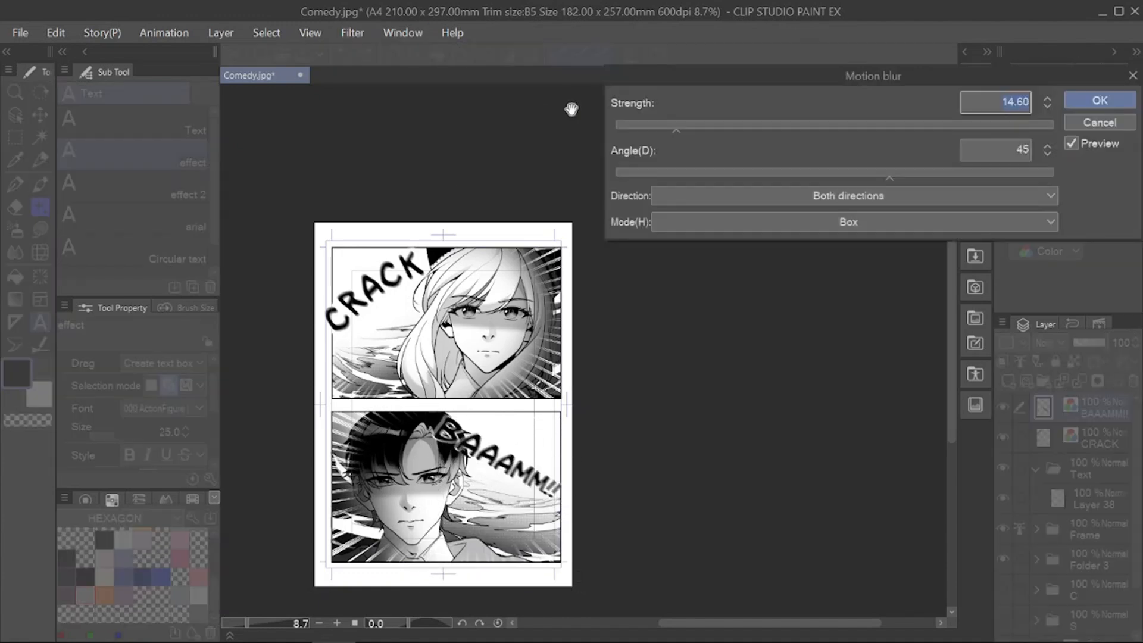
click(1100, 101)
scroll(278, 368, up, 3)
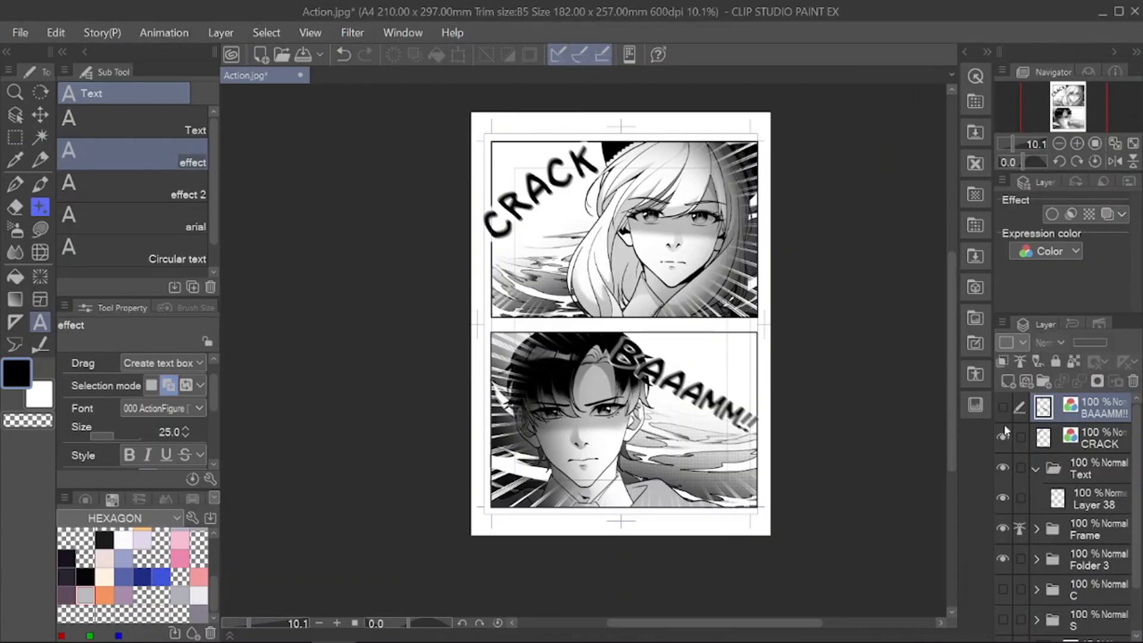
Step: Merge the scattered focus line layers and hide them together with the CRACK lettering
click(1003, 424)
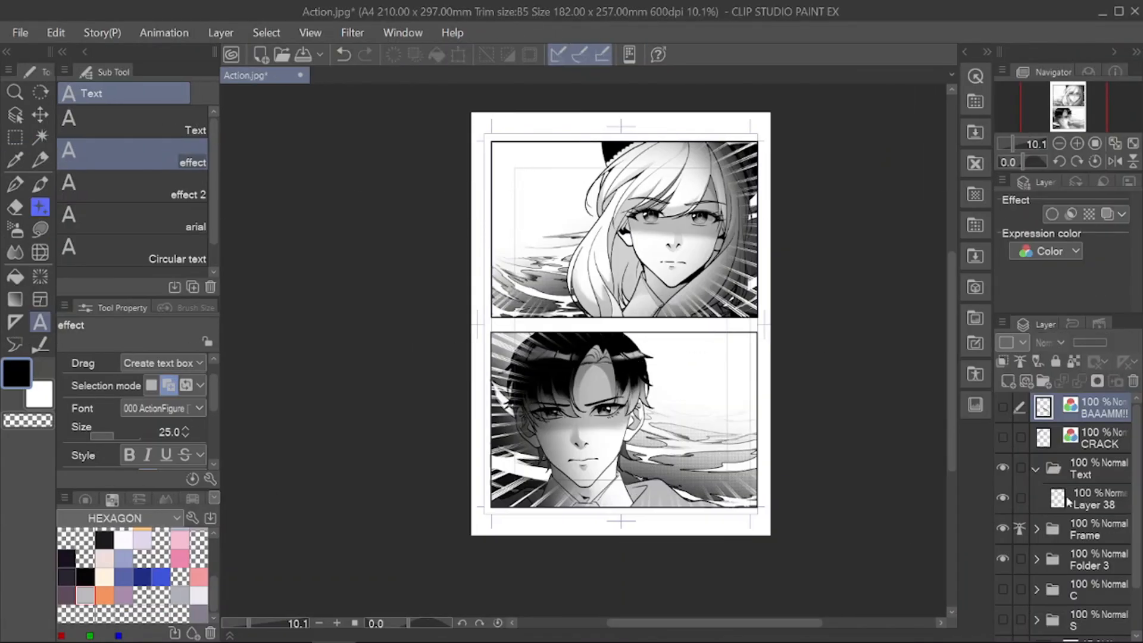
mouse_move(1003, 462)
mouse_down()
mouse_move(1002, 492)
mouse_move(1002, 462)
mouse_up()
click(1059, 463)
key(ctrl+e)
click(1003, 462)
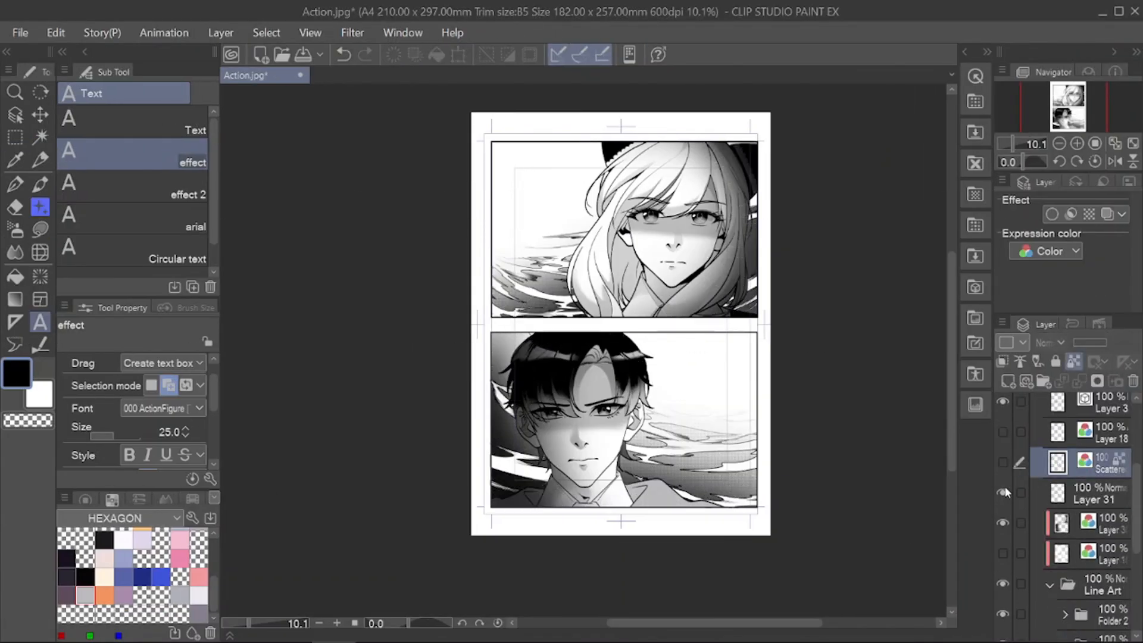
Step: Hide the dark tone layer around the characters and the shadow tone across the man's eyes in Folder 2
click(1002, 523)
click(1003, 583)
click(1002, 583)
scroll(1088, 553, down, 5)
click(1065, 485)
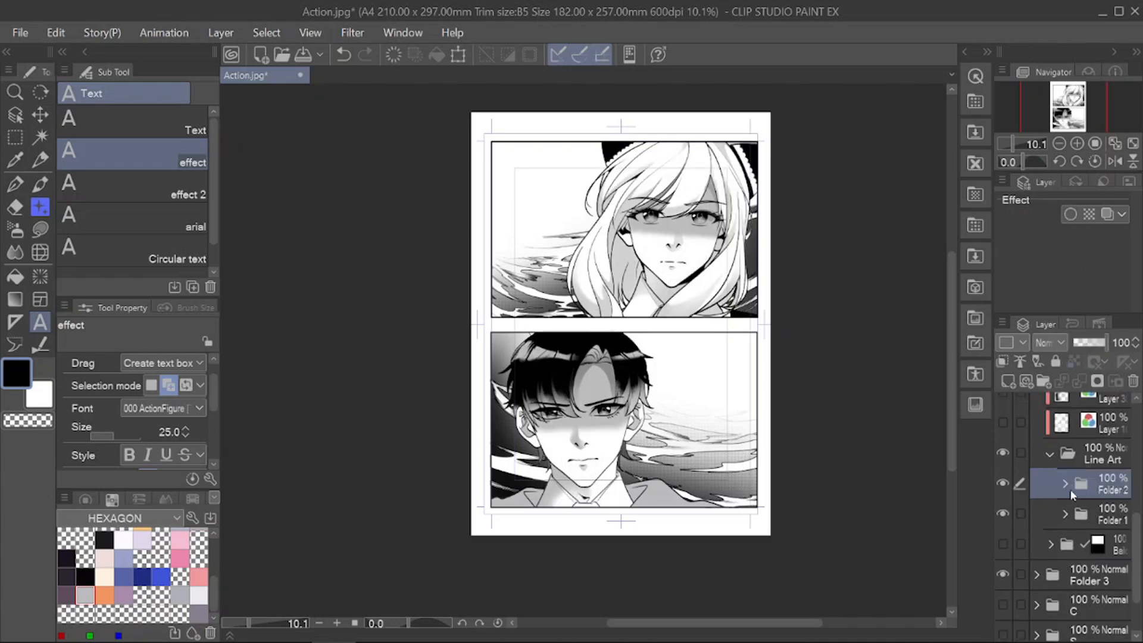
scroll(1065, 516, down, 3)
scroll(1060, 517, down, 3)
click(1004, 489)
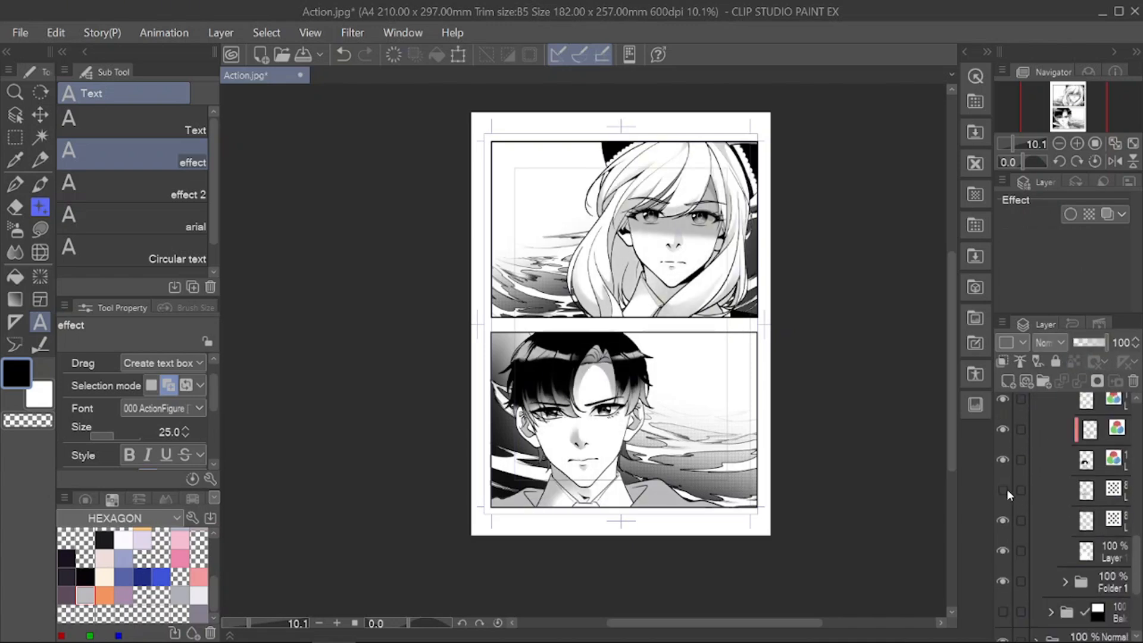
Step: In Folder 1, restore the woman's slightly open mouth and hide the shadow tone across her eyes
scroll(1047, 493, down, 3)
click(1064, 503)
scroll(1054, 507, down, 2)
click(1005, 510)
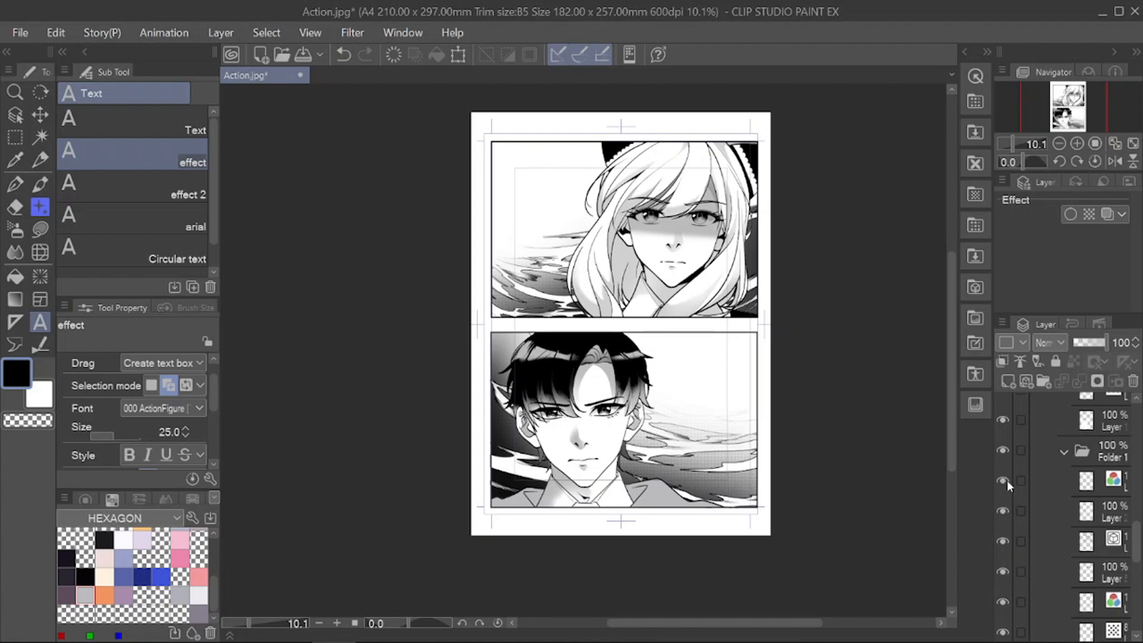
click(1005, 481)
click(1035, 481)
scroll(1028, 495, down, 6)
click(1005, 471)
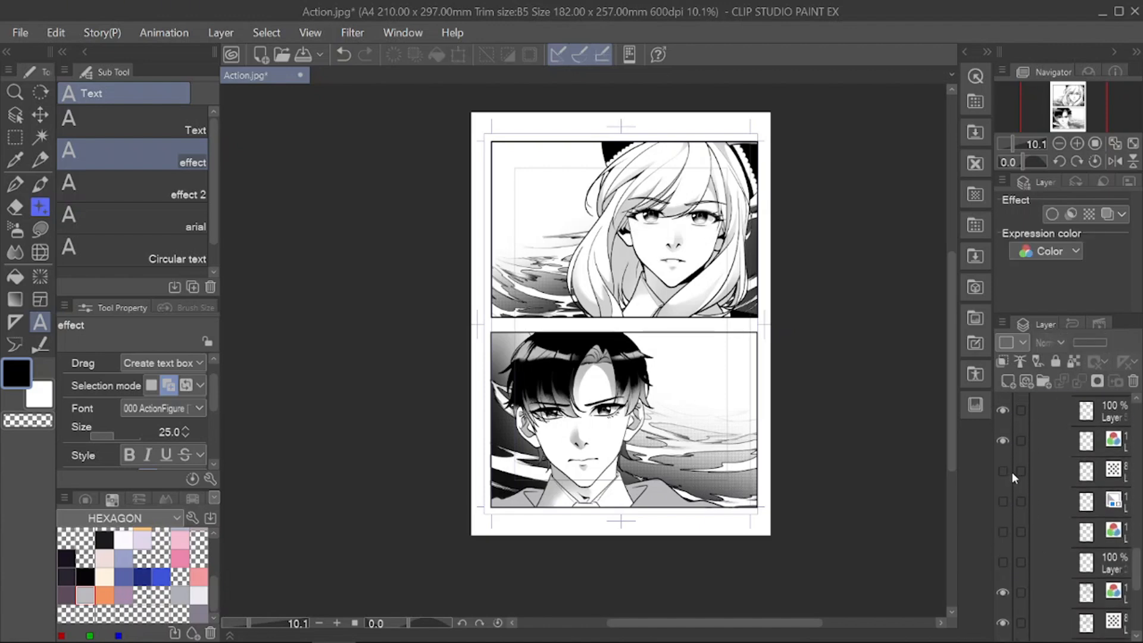
Step: In Folder 1, swap the woman's fierce eyes and eyebrows for the calmer versions and turn off the layer colour effect
click(1005, 441)
scroll(1006, 439, up, 1)
click(1005, 438)
click(1005, 528)
click(1051, 528)
click(1107, 214)
click(1005, 559)
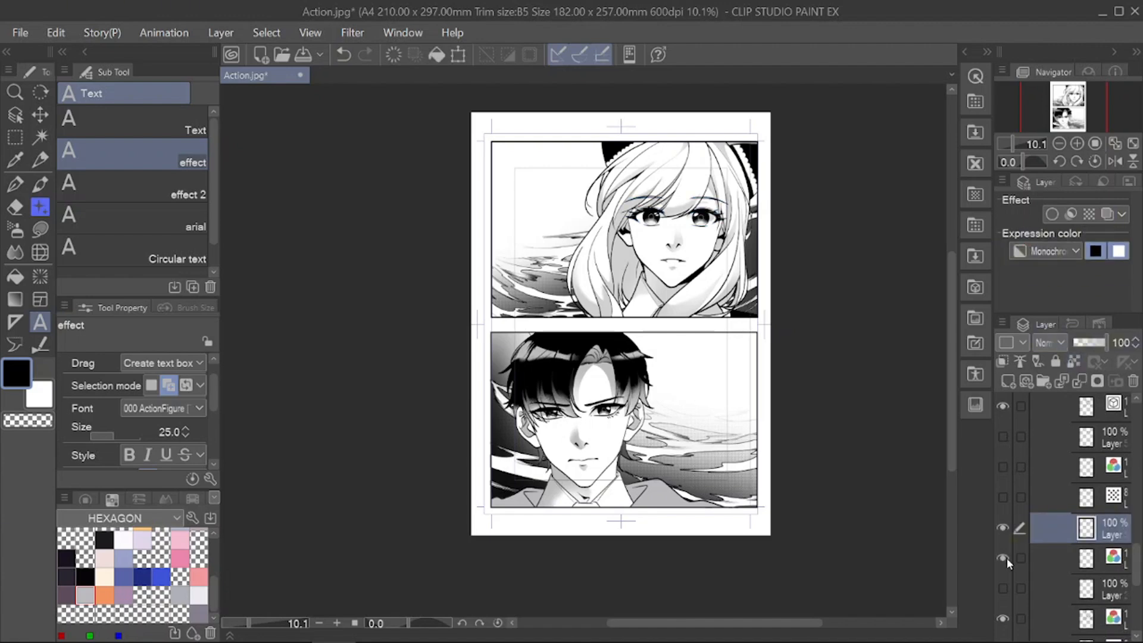
scroll(1008, 565, down, 2)
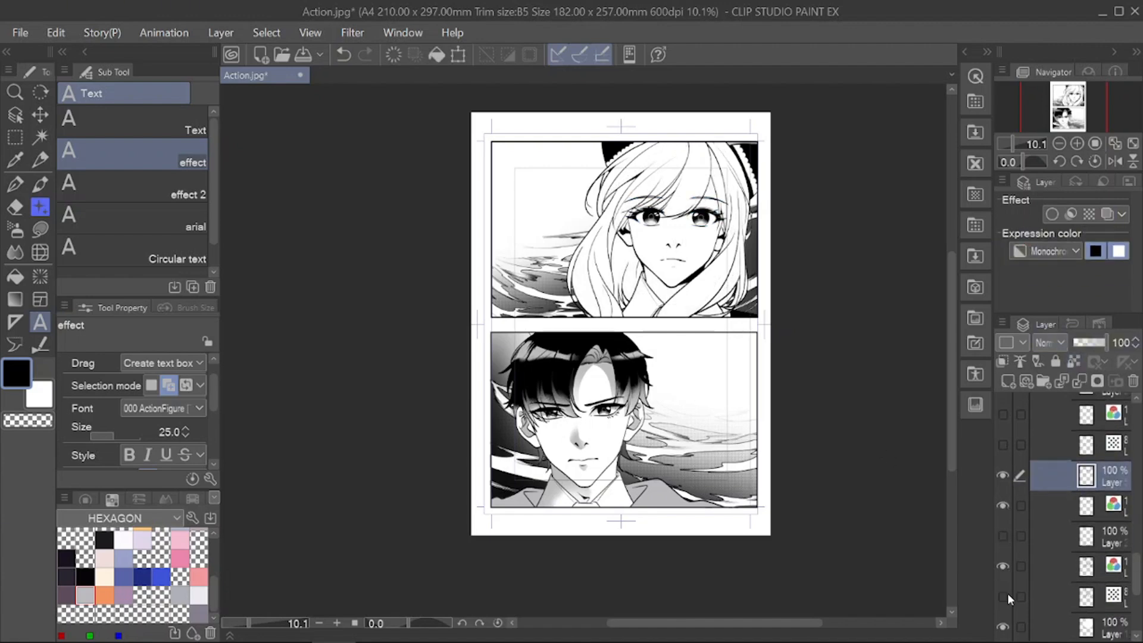
Step: Hide the action background folder, rename Folder 3 as A, and create a new layer folder above it
scroll(1004, 569, down, 3)
scroll(1004, 569, down, 4)
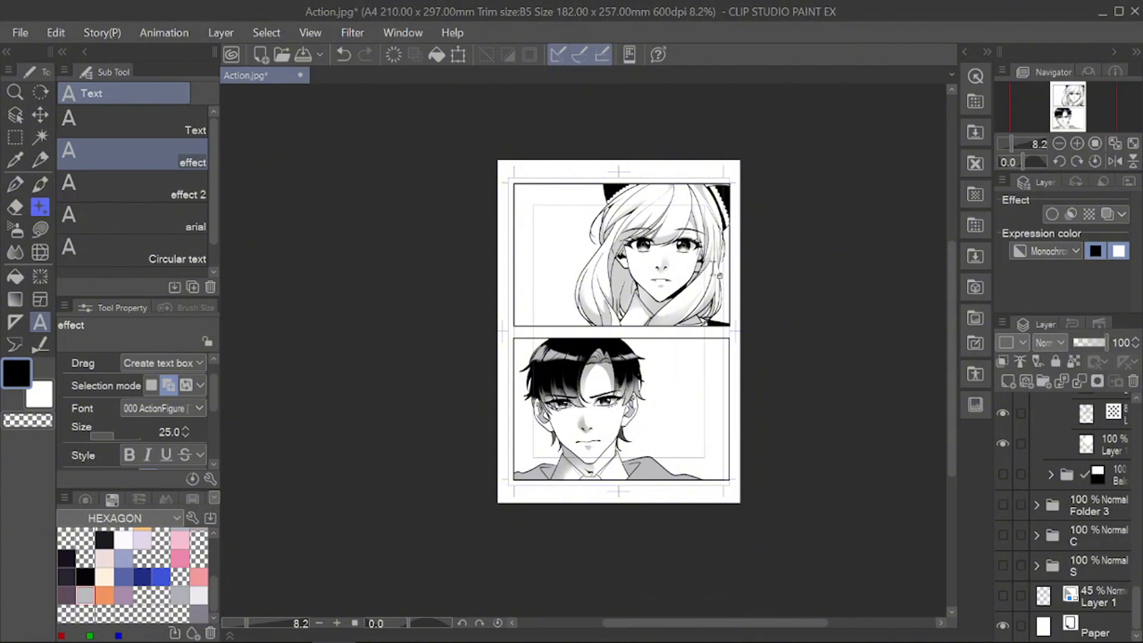
click(1084, 511)
click(1045, 384)
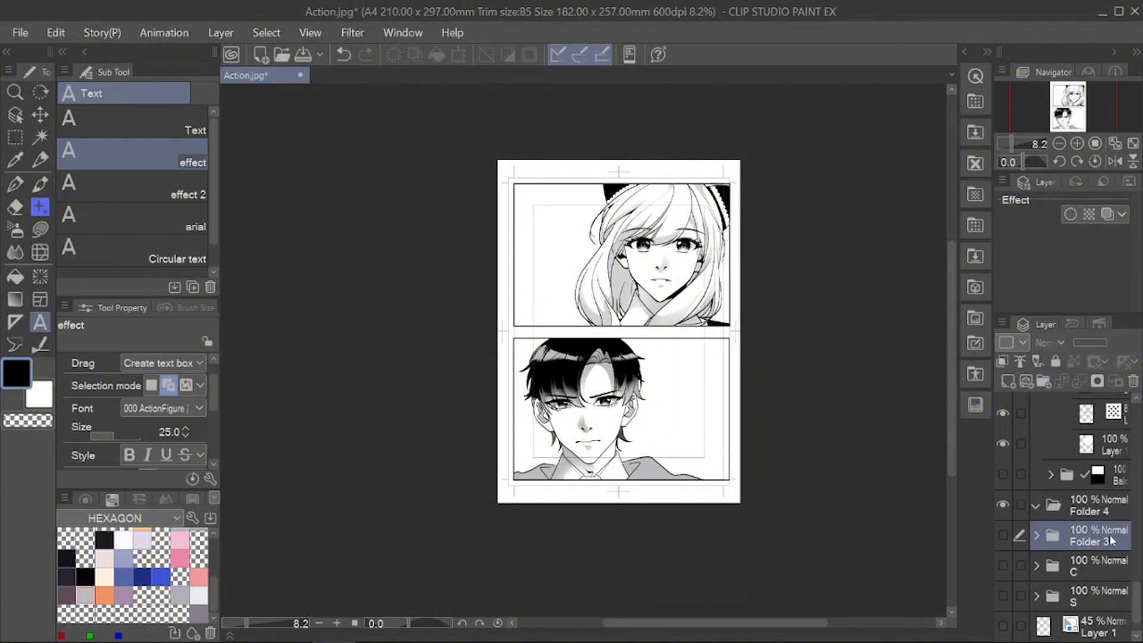
click(1089, 506)
Step: Hide the woman's irises, add a new layer above them, and choose the manga eyes decoration brush
scroll(1048, 464, up, 5)
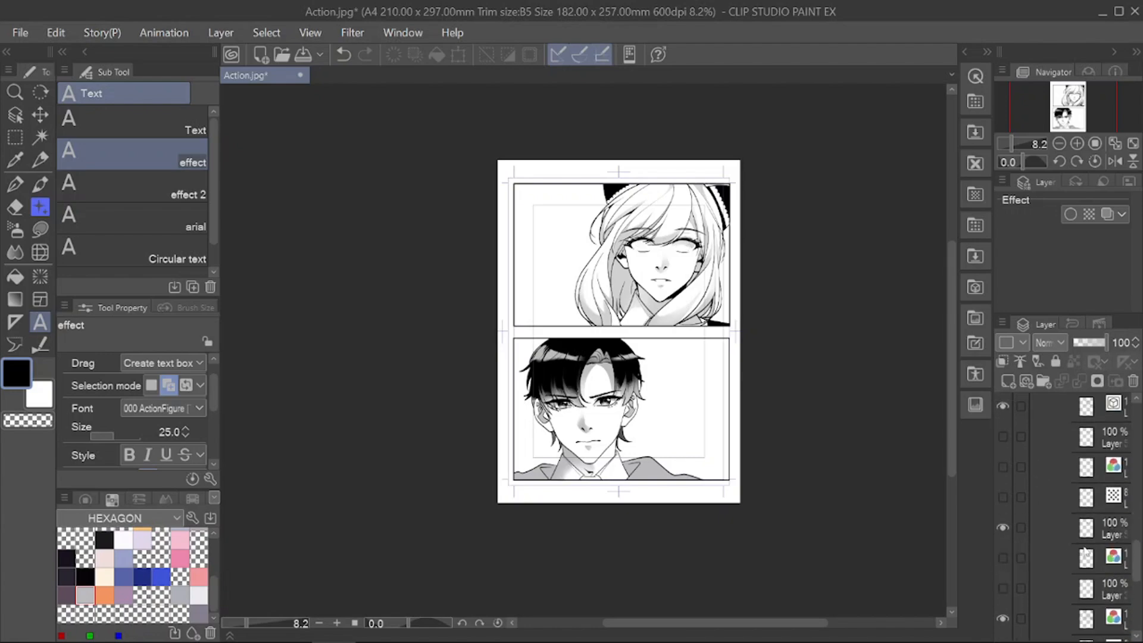
click(1086, 555)
click(1008, 382)
click(40, 207)
Step: Set the new layer's expression colour to Color and stamp a small manga iris in each of the woman's eyes
scroll(632, 235, up, 8)
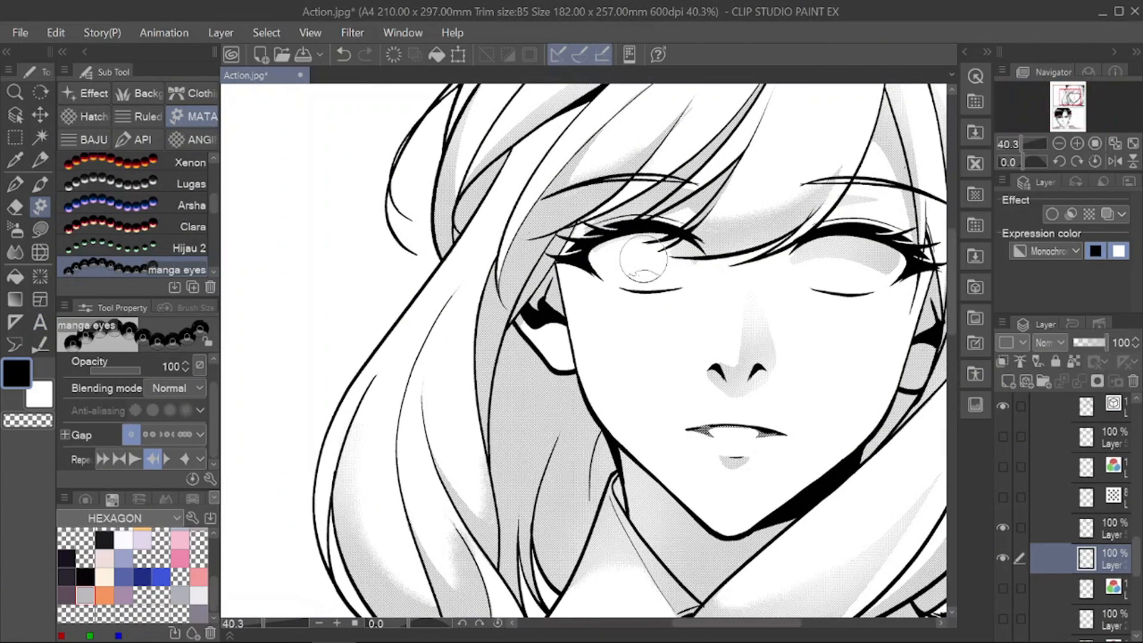
scroll(644, 259, up, 4)
click(644, 261)
key(ctrl+z)
click(1075, 252)
click(1049, 298)
scroll(655, 268, up, 1)
click(649, 263)
scroll(649, 263, down, 5)
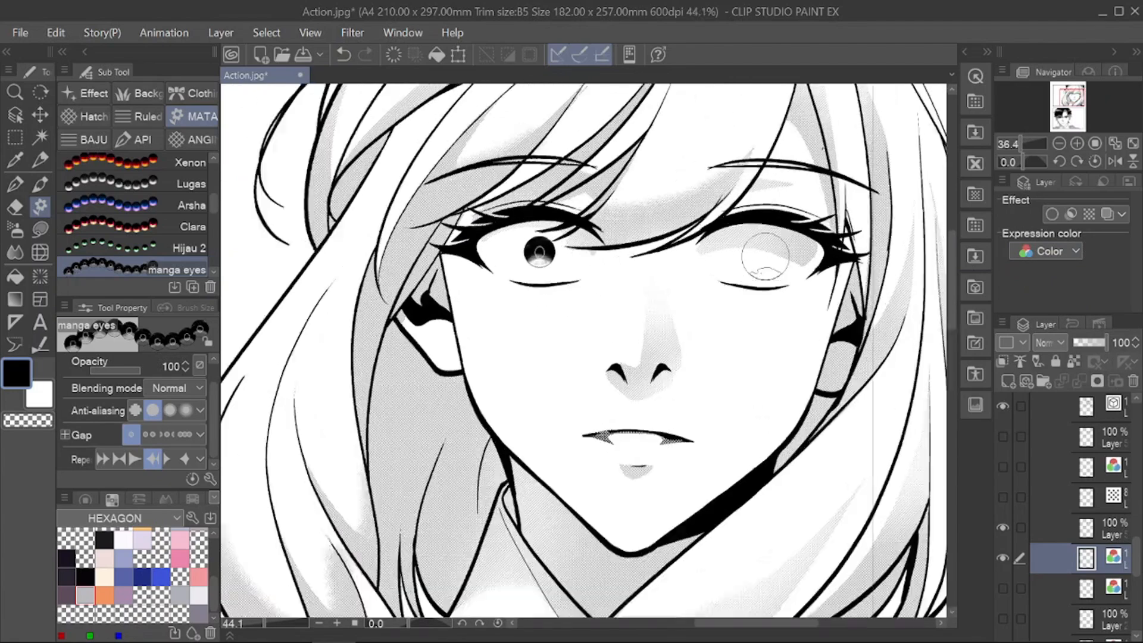
scroll(766, 256, down, 6)
scroll(1087, 478, up, 1)
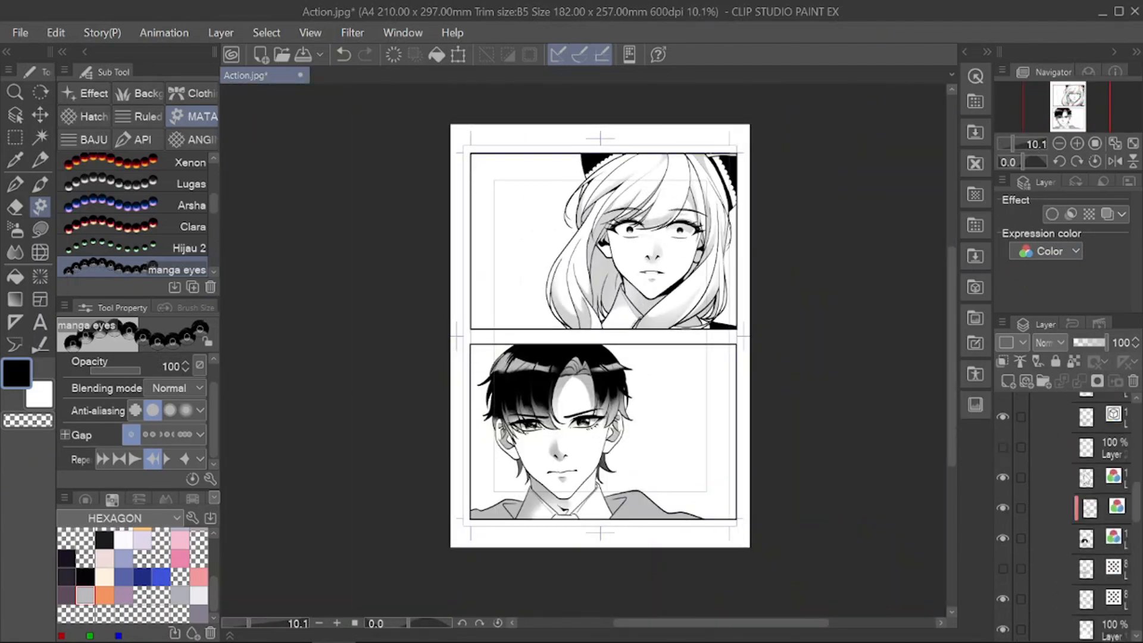
Step: In Folder 2, hide the man's irises and add a new layer above them
scroll(1086, 477, up, 3)
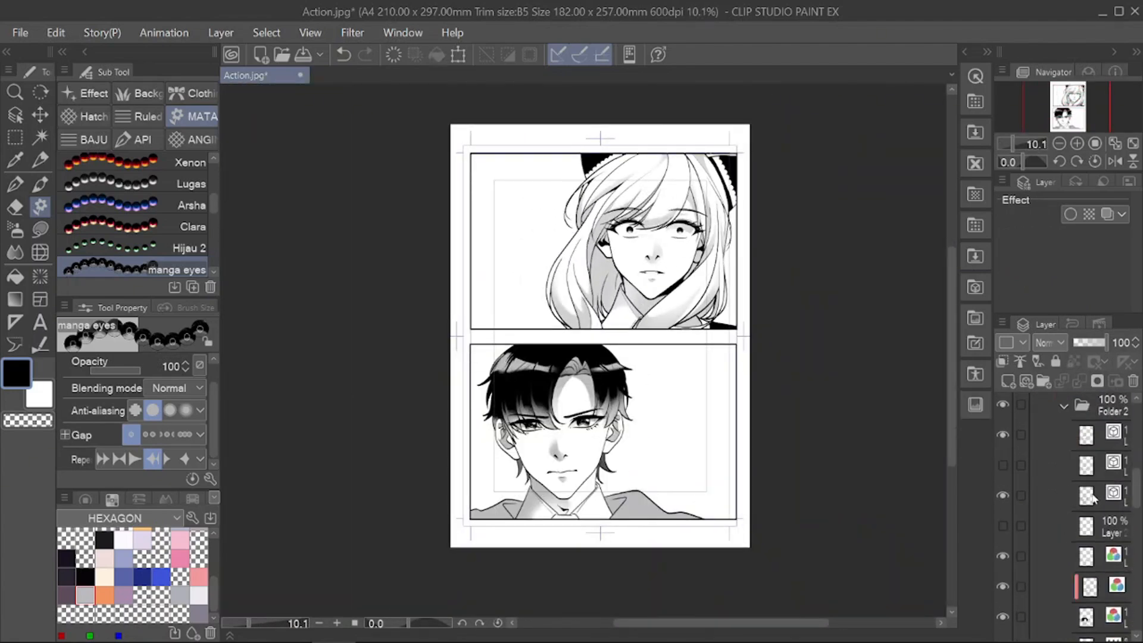
scroll(1090, 494, down, 3)
click(1026, 480)
scroll(575, 424, up, 8)
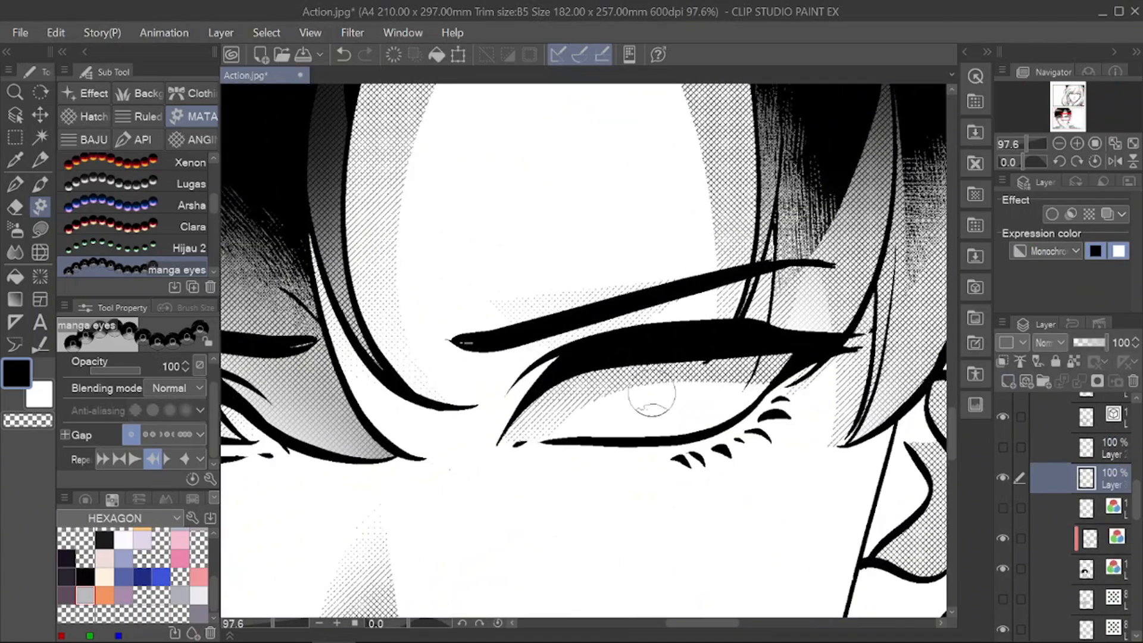
Step: Set the new layer's expression colour to Color and stamp a small manga iris in the man's uncovered eye
scroll(656, 393, down, 4)
scroll(536, 334, up, 3)
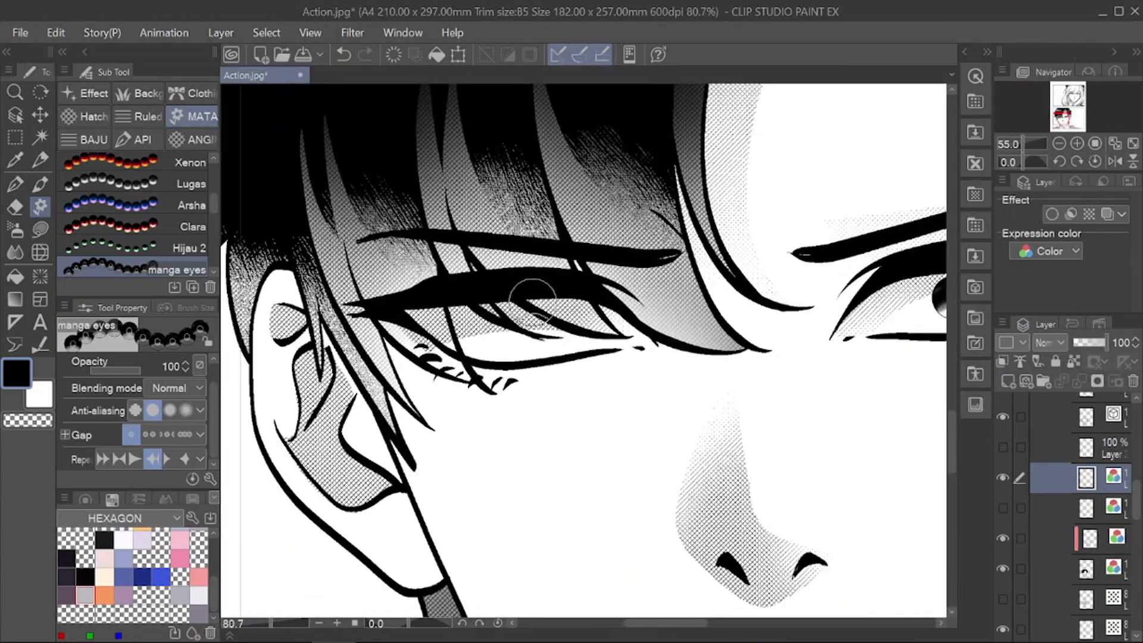
scroll(523, 235, down, 3)
key(ctrl+z)
scroll(518, 247, up, 4)
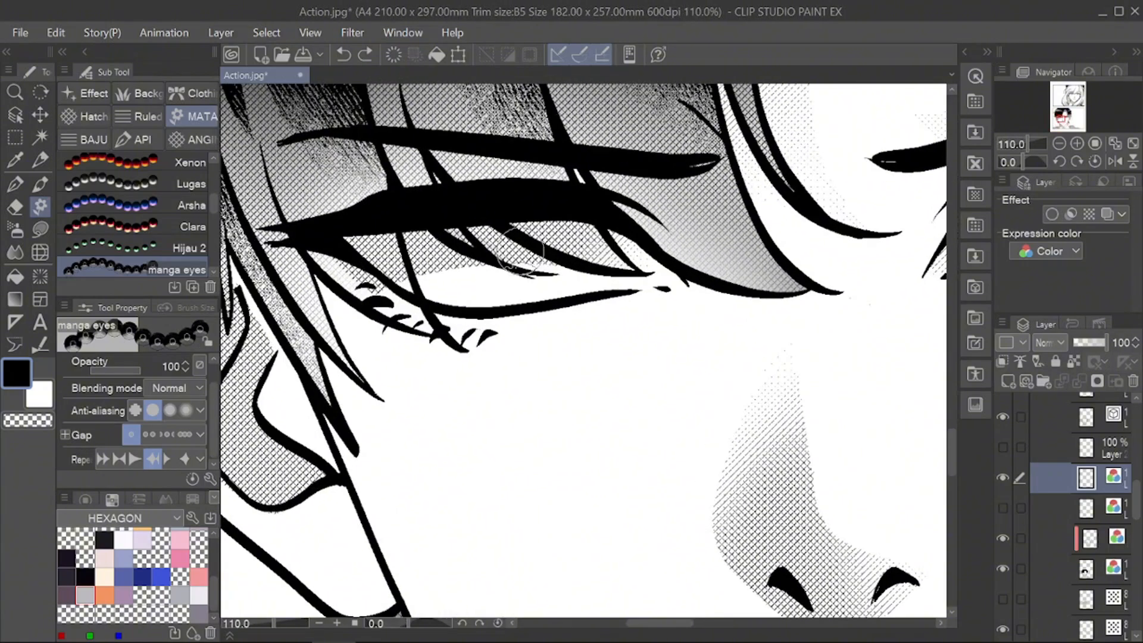
Step: Stamp a matching small iris in the man's other eye, partly covered by hair, using a flipped canvas view
scroll(452, 268, down, 4)
scroll(740, 292, up, 1)
click(1116, 161)
click(1063, 163)
scroll(428, 263, up, 3)
drag(722, 242, 551, 283)
click(715, 242)
click(1115, 161)
click(1095, 162)
Step: Add white highlights to the man's and the woman's new irises with the Lasso fill tool
click(40, 230)
click(40, 396)
drag(903, 222, 675, 177)
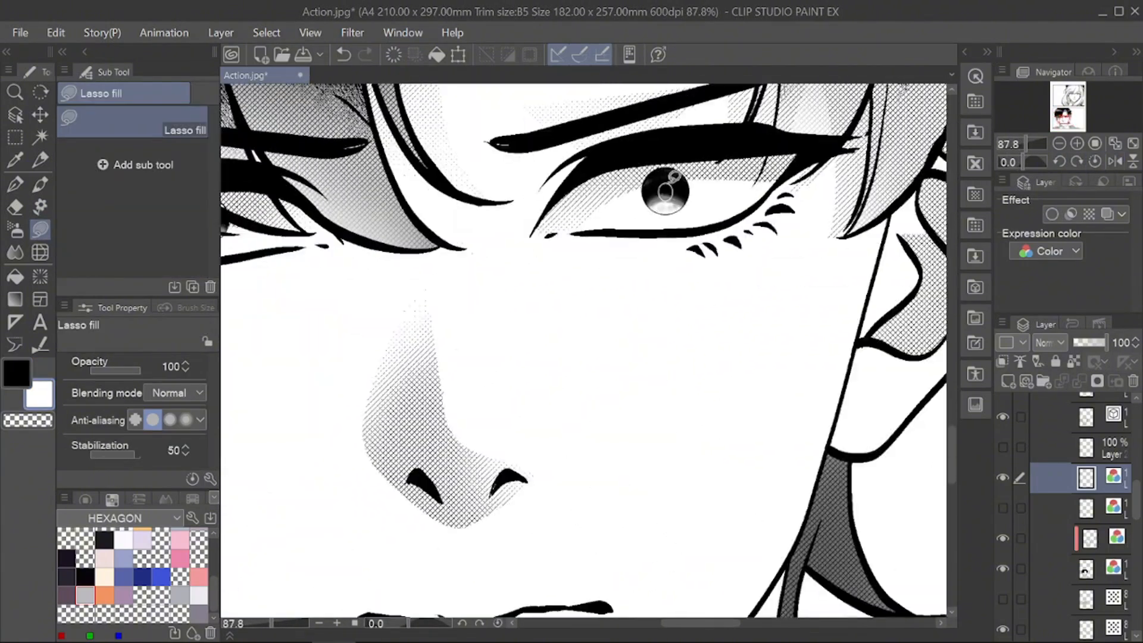
click(1133, 143)
scroll(663, 203, up, 3)
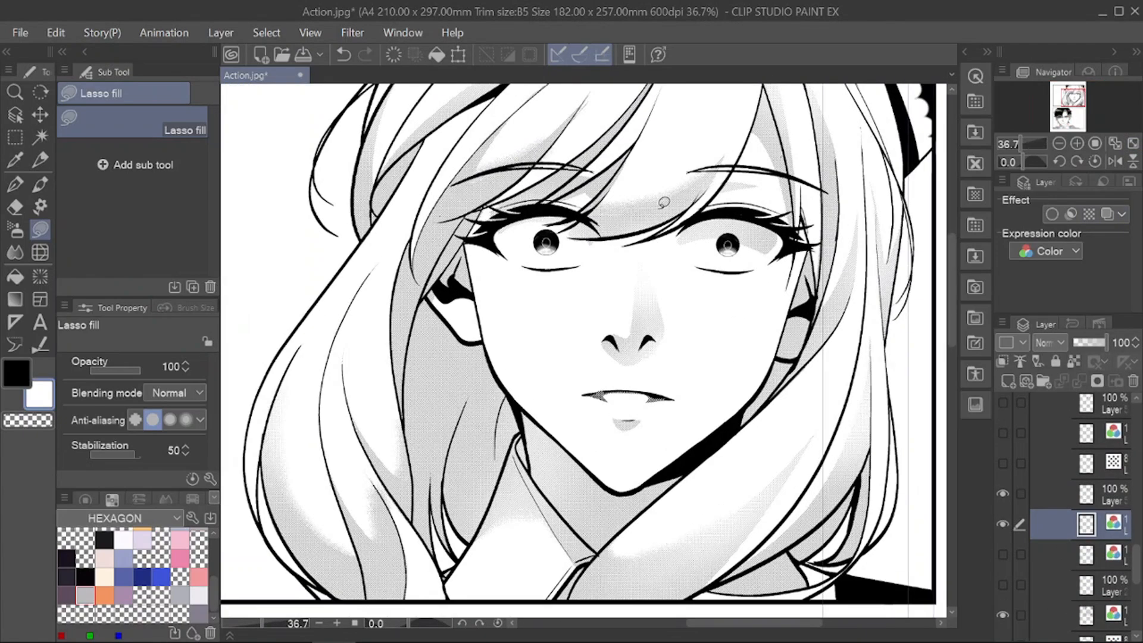
scroll(727, 239, down, 3)
scroll(1007, 506, down, 2)
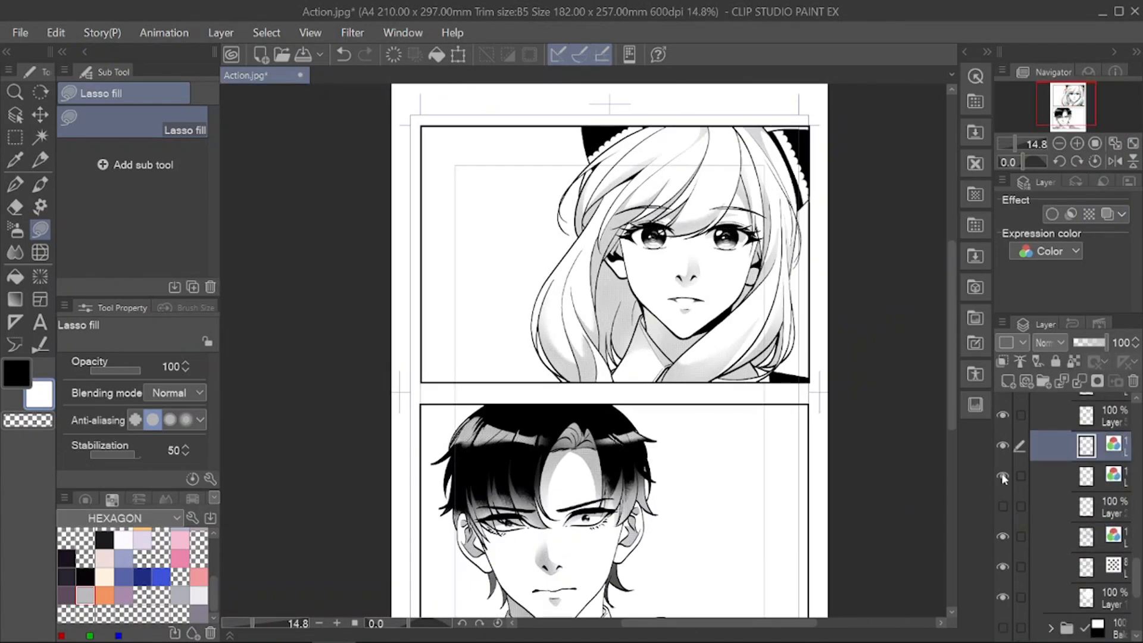
Step: Compare the woman's new small irises with her original ones and keep the original iris layer hidden
click(1004, 477)
scroll(1006, 479, down, 1)
click(1043, 515)
click(1003, 482)
click(1002, 482)
scroll(1048, 518, up, 2)
click(1057, 481)
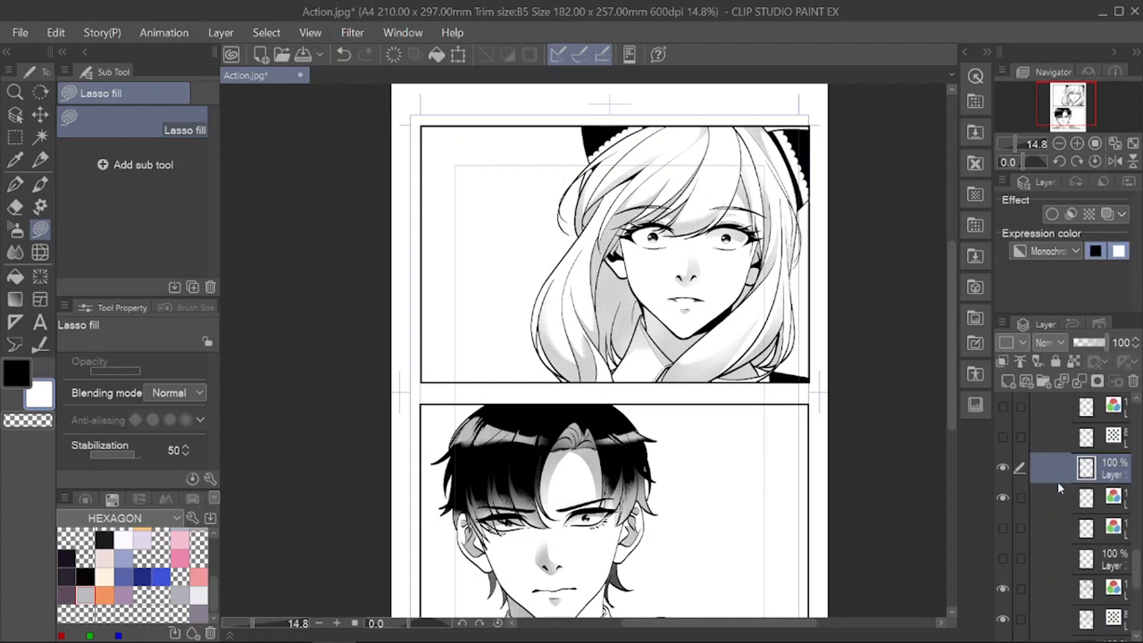
click(1057, 493)
click(1053, 524)
click(1003, 528)
click(1004, 528)
Step: Show the shadow tone layers across the woman's eyes in Folder 1 and the man's eyes in Folder 2
scroll(1036, 518, up, 2)
click(1050, 511)
click(1004, 516)
scroll(500, 231, down, 1)
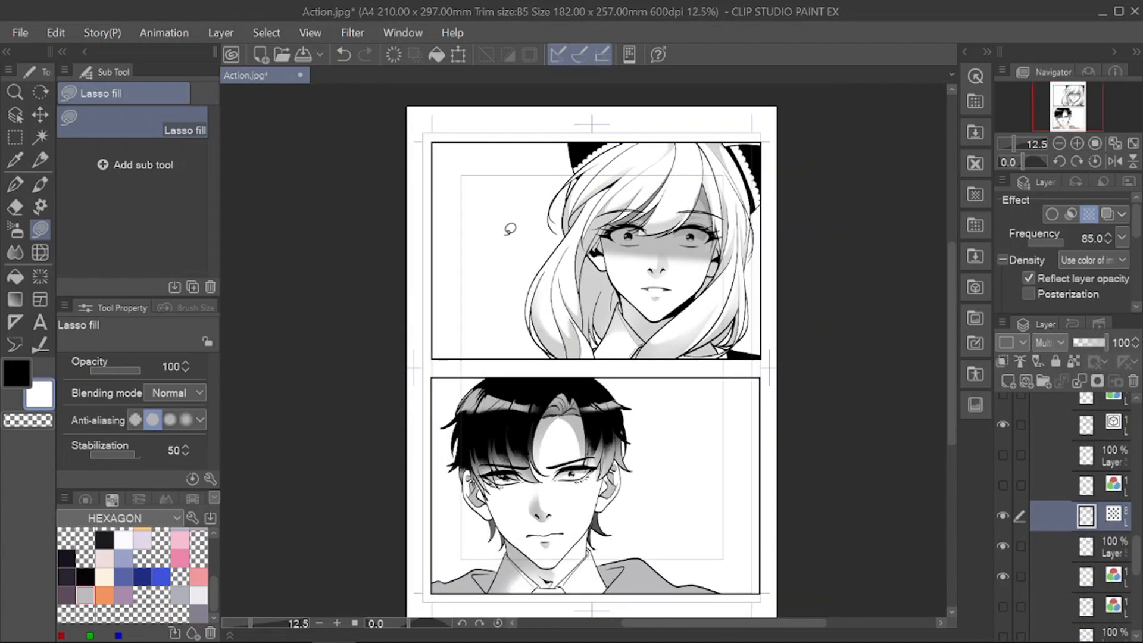
scroll(506, 233, down, 1)
scroll(1028, 523, up, 8)
scroll(1050, 509, down, 3)
click(1042, 558)
click(1003, 562)
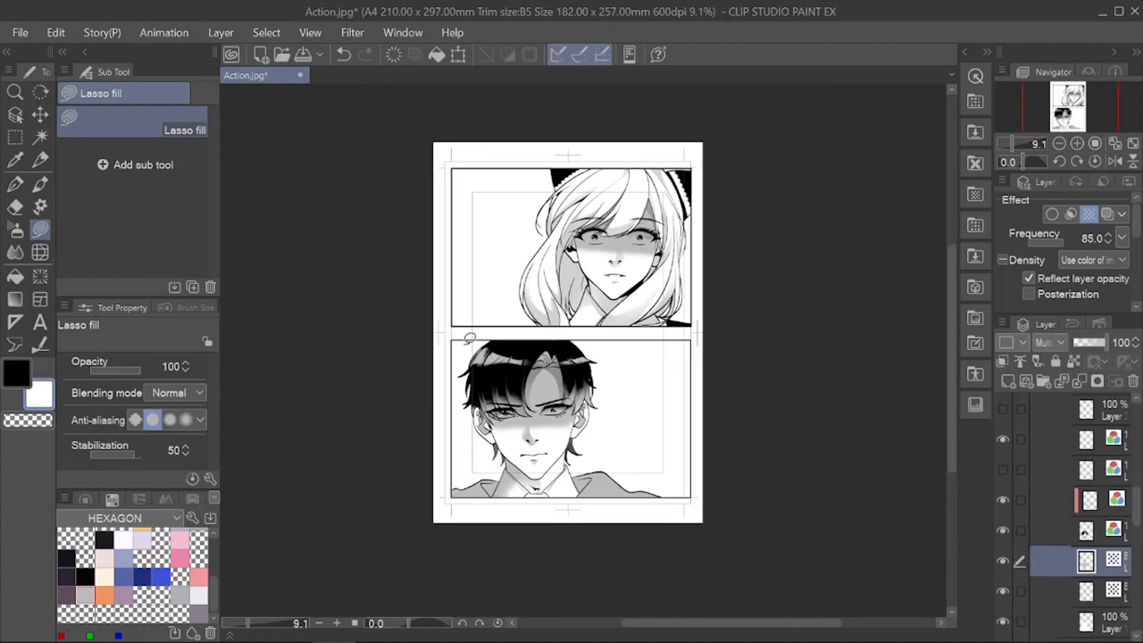
Step: Add a new layer inside Folder 4 and make a rectangular selection around the woman's panel
scroll(470, 339, down, 1)
scroll(1064, 468, up, 5)
click(1051, 441)
scroll(1069, 488, down, 1)
click(1077, 479)
click(1008, 382)
scroll(547, 237, up, 4)
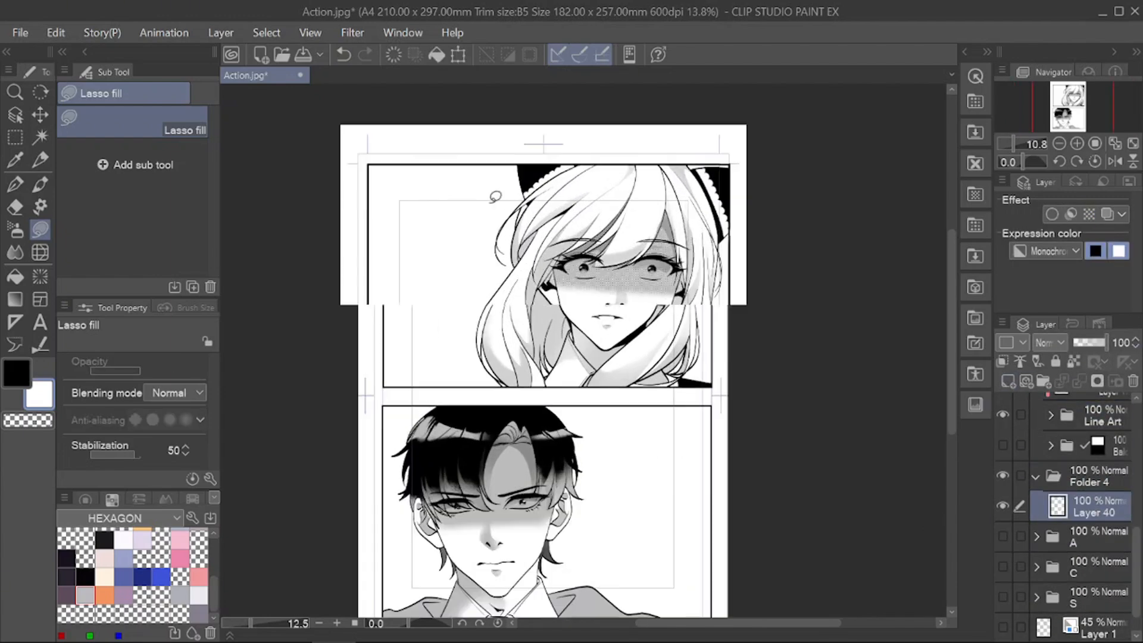
scroll(393, 178, up, 2)
key(m)
drag(365, 162, 846, 479)
scroll(561, 229, down, 4)
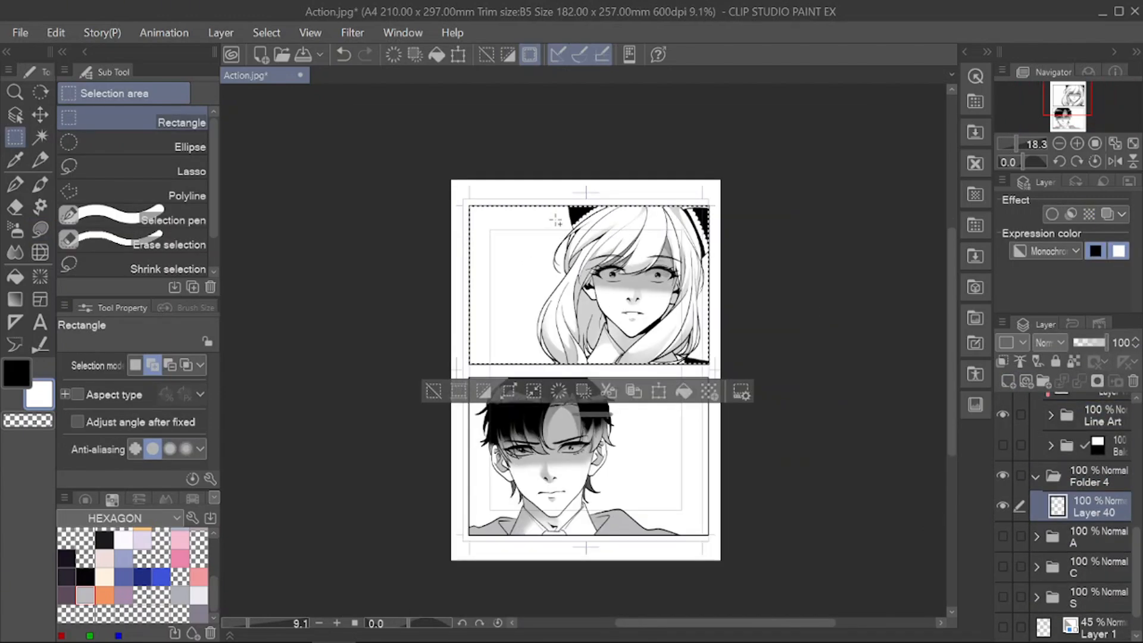
Step: Fill the woman's panel background with a Manga gradient darkening towards the top, merge it into Layer 40, and undo the extra gradient action
key(u)
key(g)
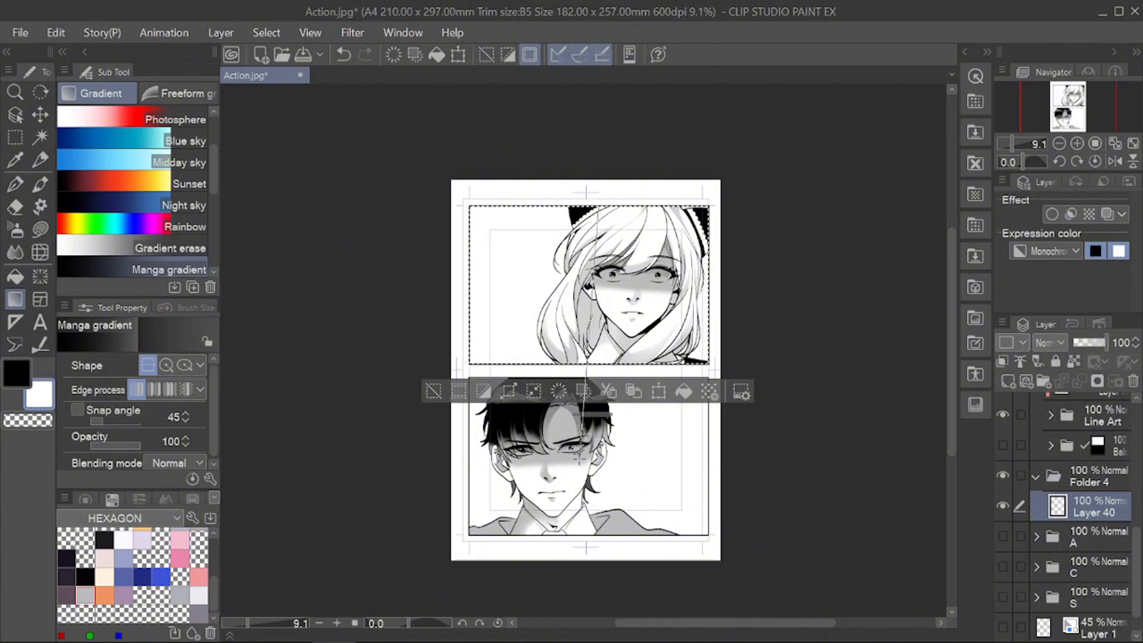
drag(580, 458, 579, 458)
key(ctrl+e)
key(g)
scroll(679, 469, up, 3)
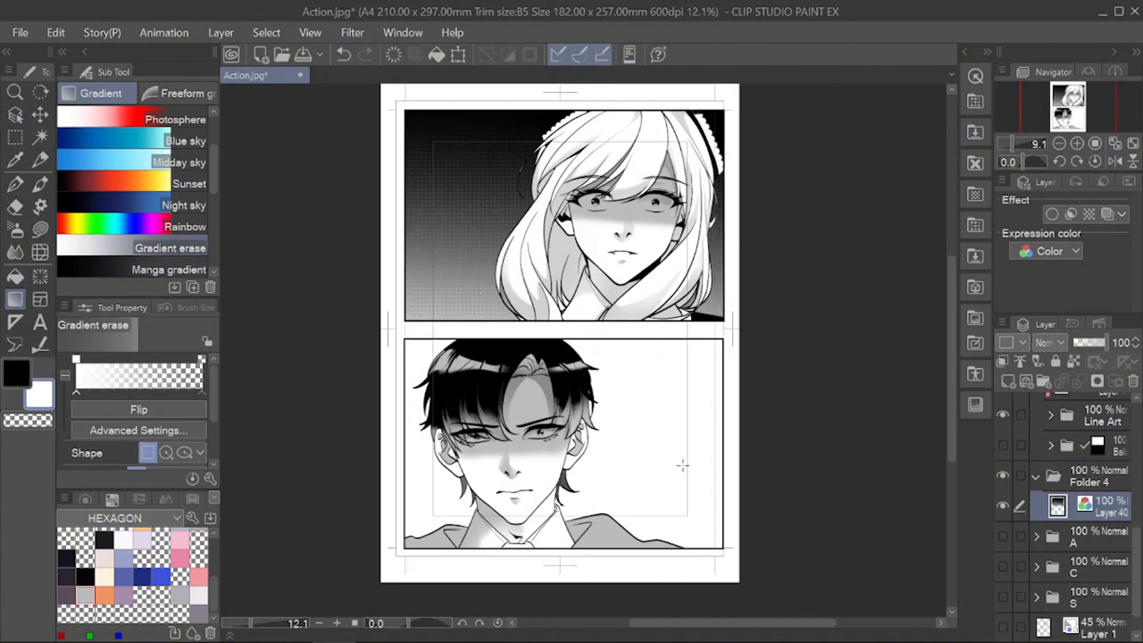
key(ctrl+z)
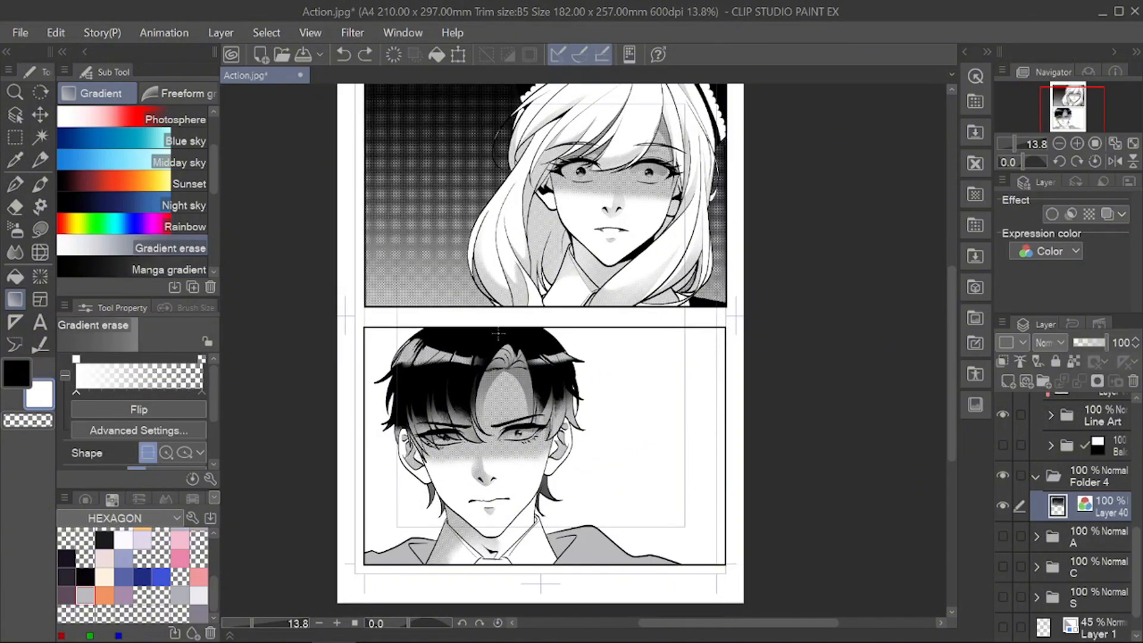
Step: Select the man's panel and fill its background with a Manga gradient from dark at the top to light below
key(m)
drag(364, 327, 727, 565)
key(g)
key(g)
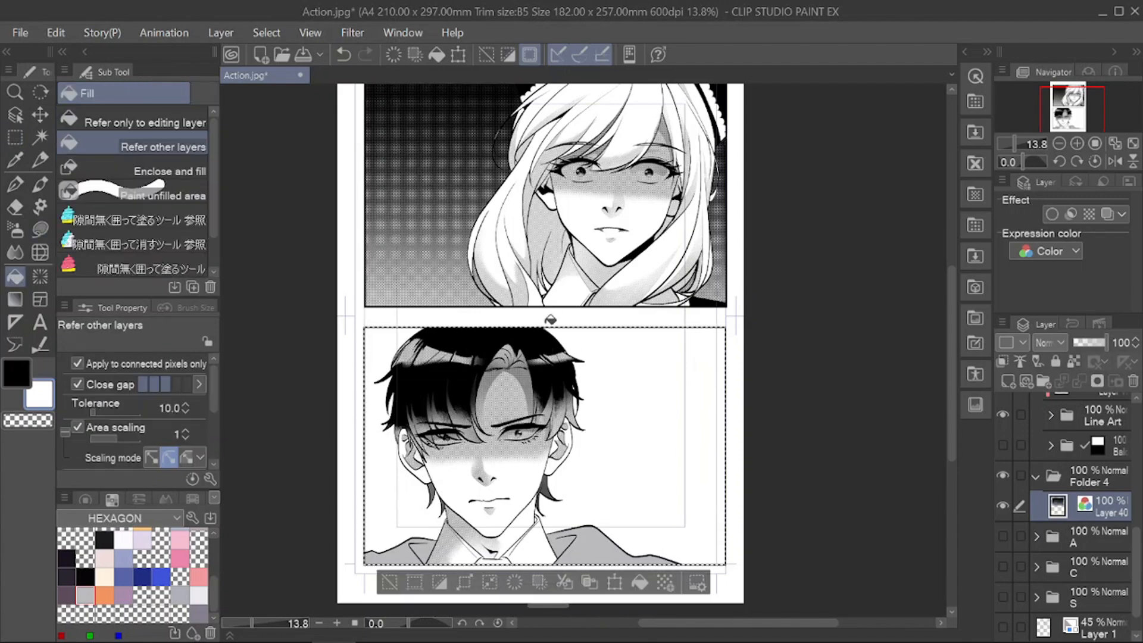
key(g)
scroll(131, 224, down, 1)
click(131, 227)
drag(552, 325, 535, 540)
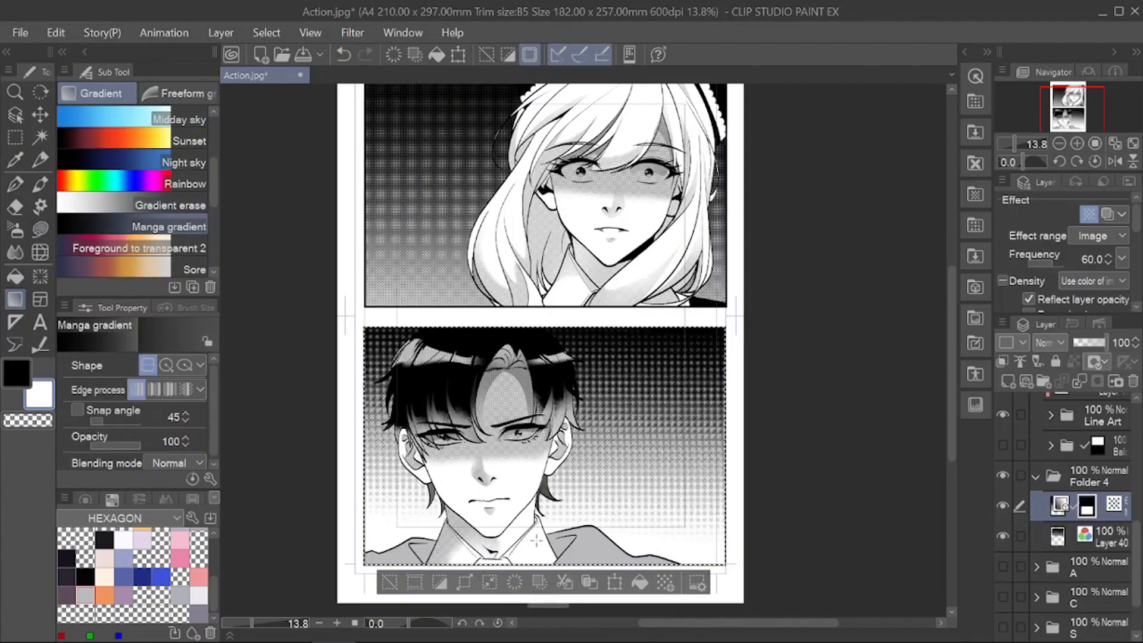
scroll(561, 436, down, 5)
scroll(586, 351, up, 3)
Step: Merge the man's panel gradient into Layer 40 and add a new layer clipped to it
click(1008, 381)
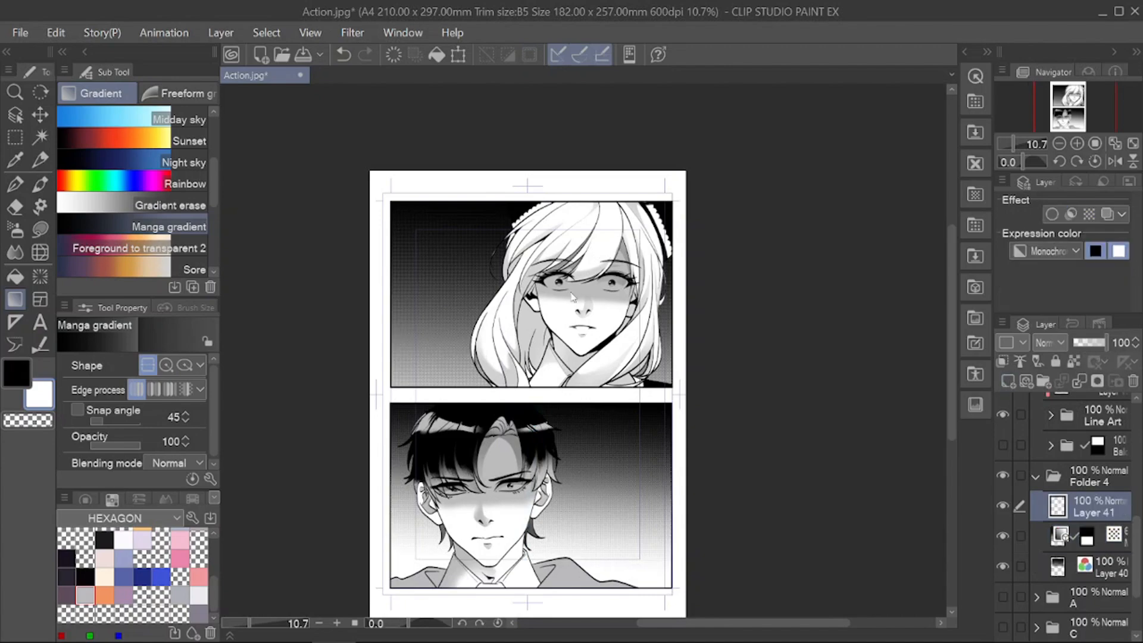
key(ctrl+e)
click(578, 259)
key(ctrl+e)
click(1007, 381)
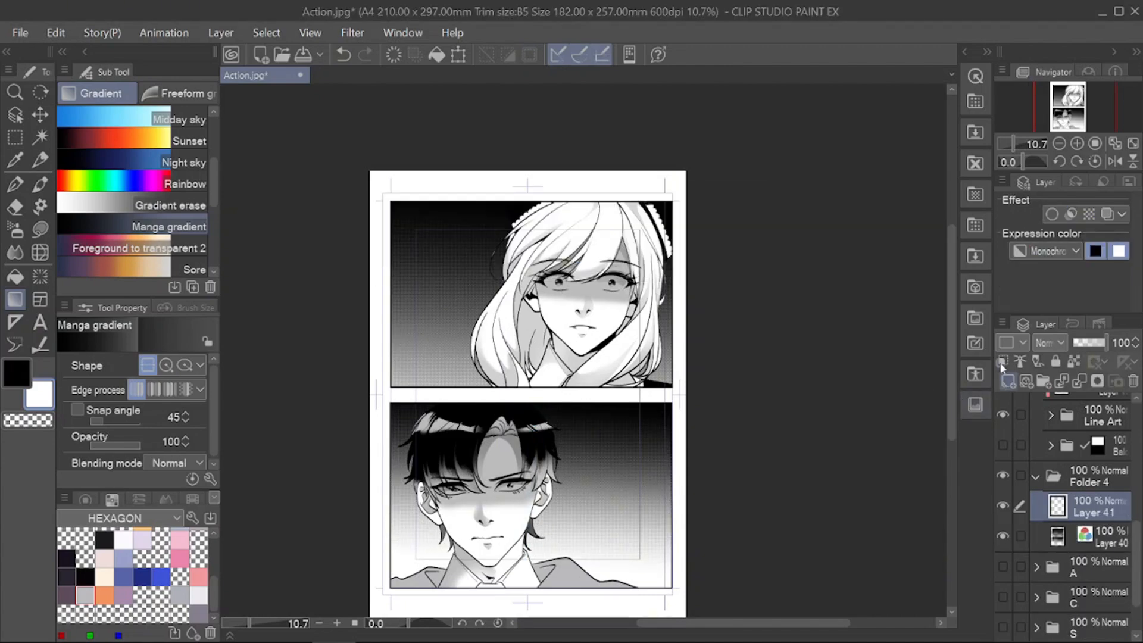
click(1002, 362)
Step: Make a rectangular selection around the whole panel with the woman
key(m)
scroll(436, 210, up, 4)
drag(344, 193, 926, 577)
scroll(471, 222, down, 5)
Step: Try Gloom speed lines across the woman's panel in white and in black
key(u)
click(140, 93)
drag(386, 358, 810, 292)
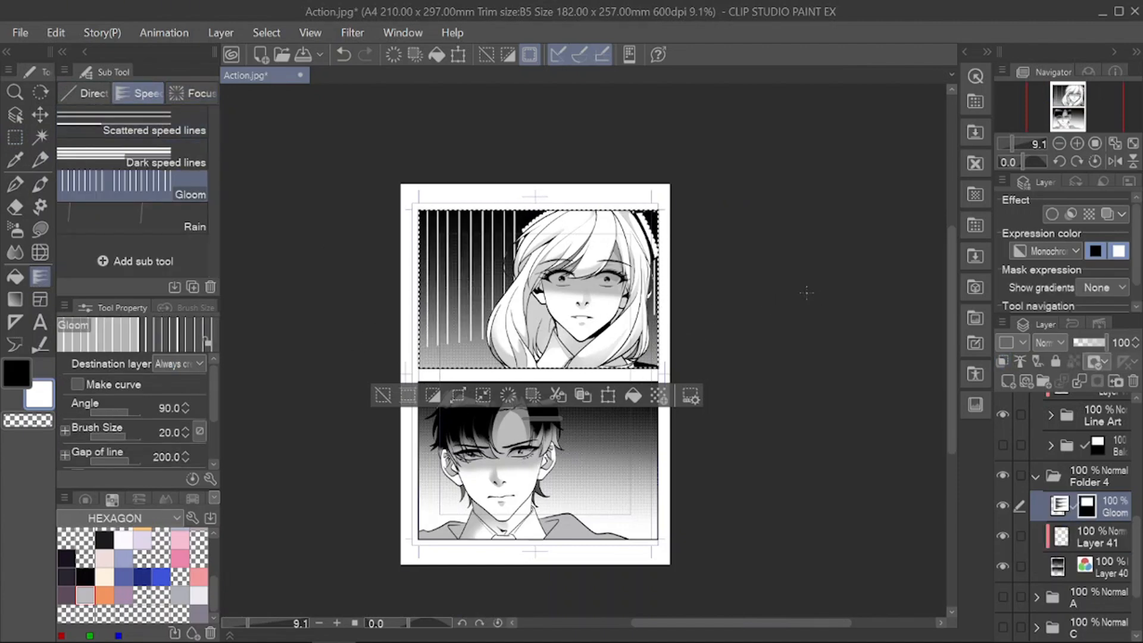
key(ctrl+z)
key(x)
drag(270, 451, 739, 280)
key(ctrl+z)
drag(329, 347, 581, 300)
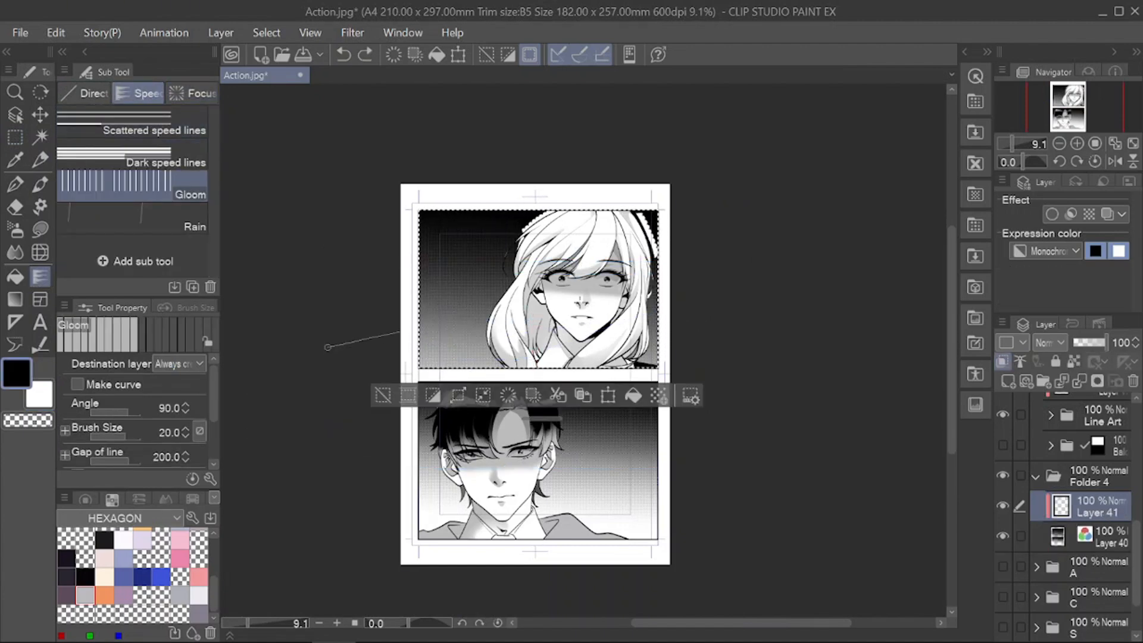
Step: Set the Gloom tool's gap of line to 20.0 and its brush size to 5.0
drag(161, 466, 116, 463)
key(Return)
mouse_move(213, 415)
mouse_down()
mouse_move(211, 440)
mouse_move(213, 426)
mouse_up()
click(118, 409)
click(171, 405)
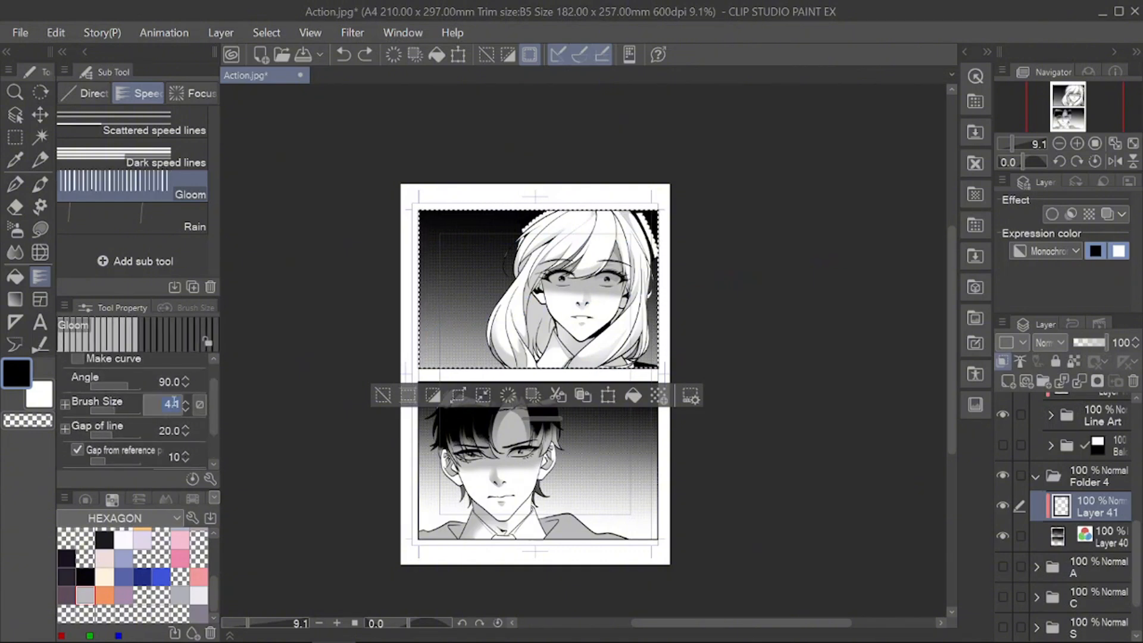
text(5)
key(Return)
Step: Set the Gloom tool's gap from reference position to 1 and try the lines across the woman's panel
drag(428, 348, 685, 317)
drag(97, 462, 72, 472)
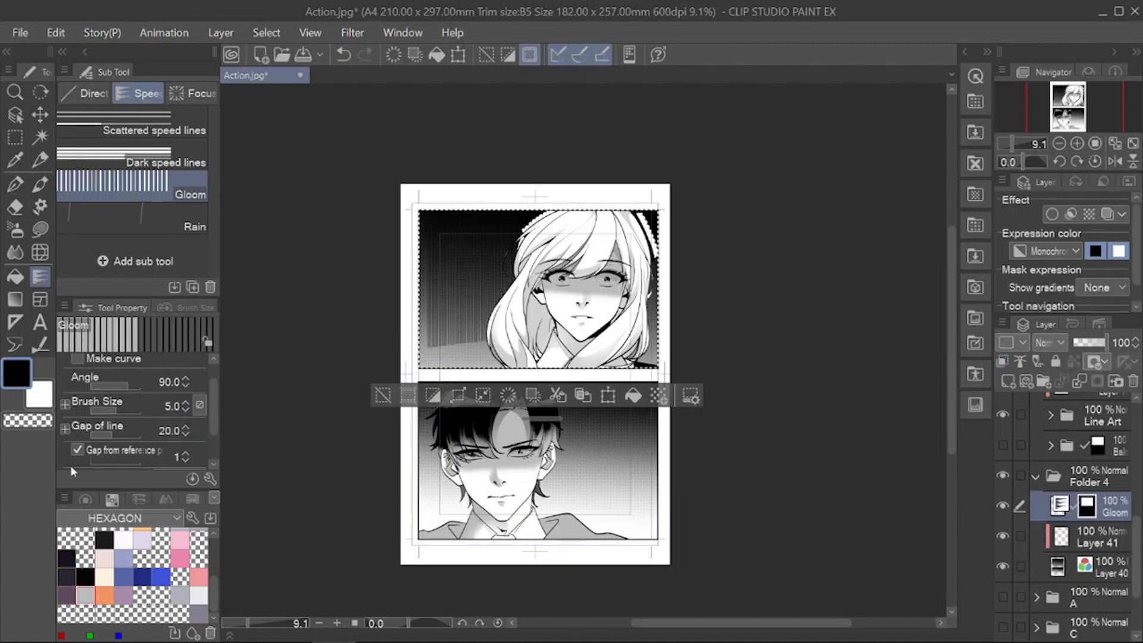
key(ctrl+z)
drag(357, 355, 710, 319)
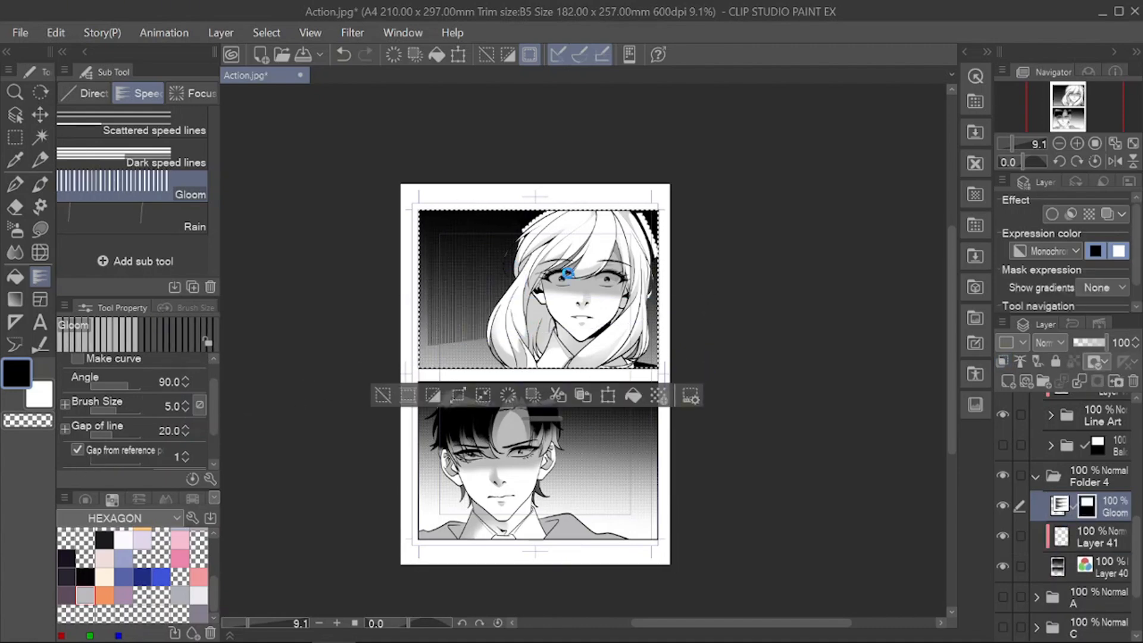
key(ctrl+z)
Step: Turn on the Ending taper for the Gloom tool's brush size and try the tapered lines across the woman's panel
scroll(567, 273, up, 3)
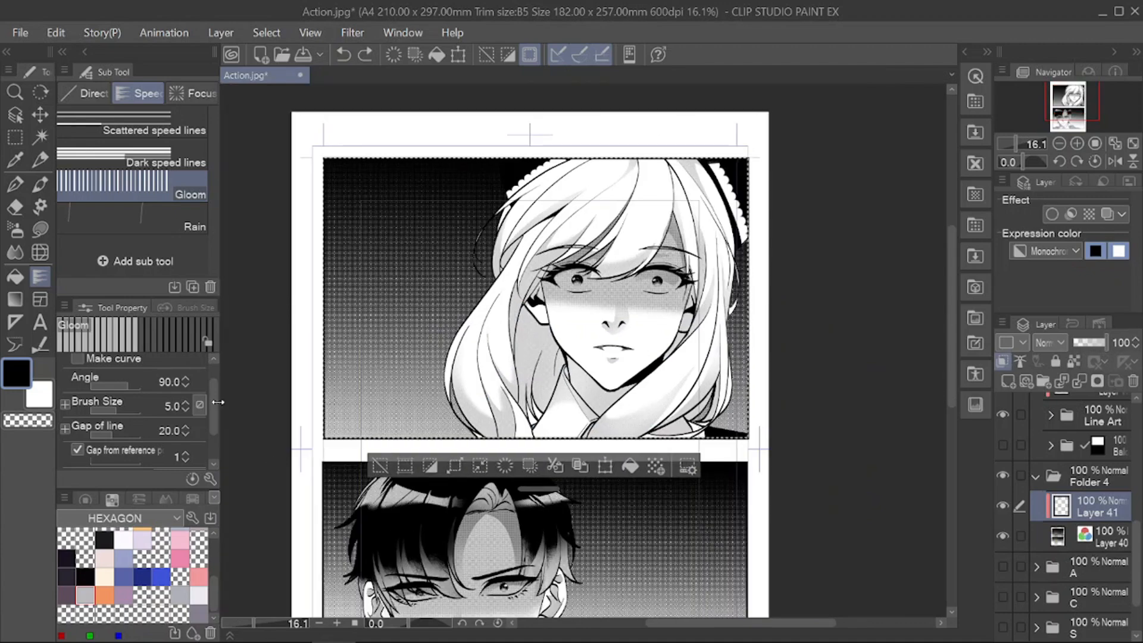
drag(215, 400, 215, 448)
click(78, 453)
scroll(376, 329, down, 1)
drag(250, 379, 719, 364)
scroll(389, 402, down, 4)
key(ctrl+z)
Step: Set the Gloom tool's brush size to 15.0 and try the thicker lines across the woman's panel
click(186, 360)
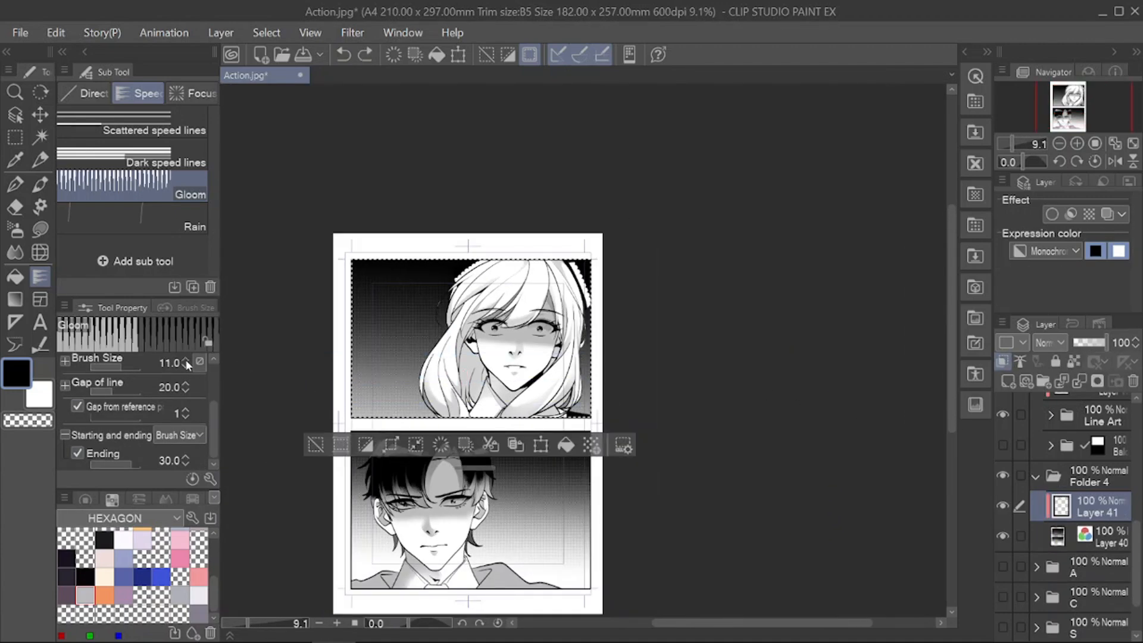
click(186, 360)
drag(276, 406, 716, 372)
scroll(398, 375, up, 3)
scroll(394, 376, down, 3)
key(ctrl+z)
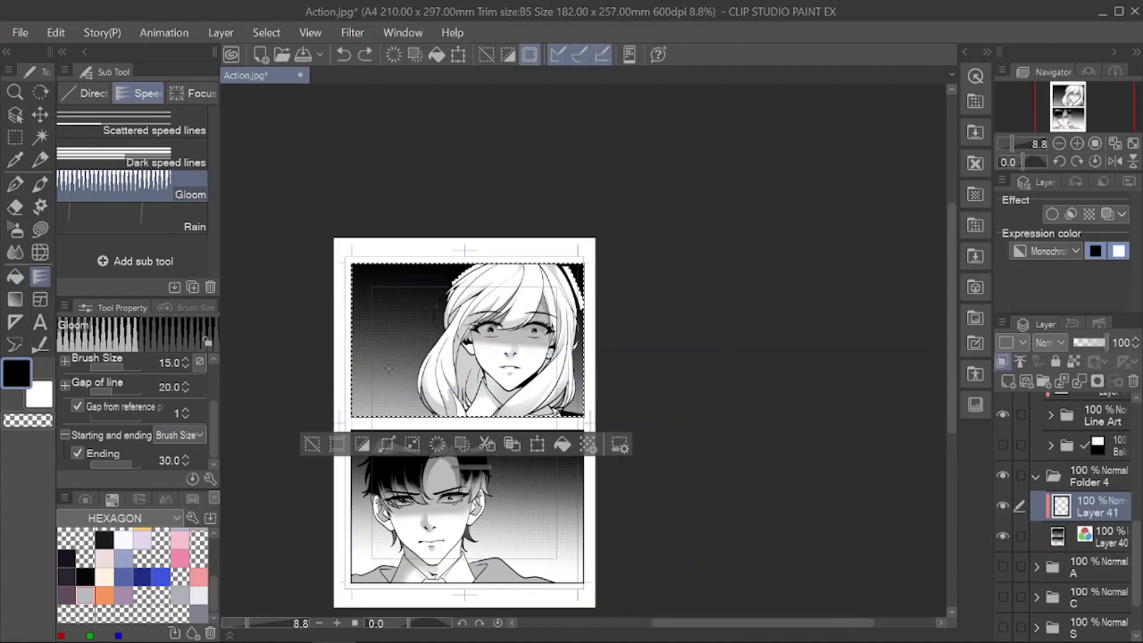
Step: Release Layer 41 from clipping, undo a trial of the gloom lines, and set the layer's expression color to Color
click(1004, 361)
drag(250, 403, 703, 375)
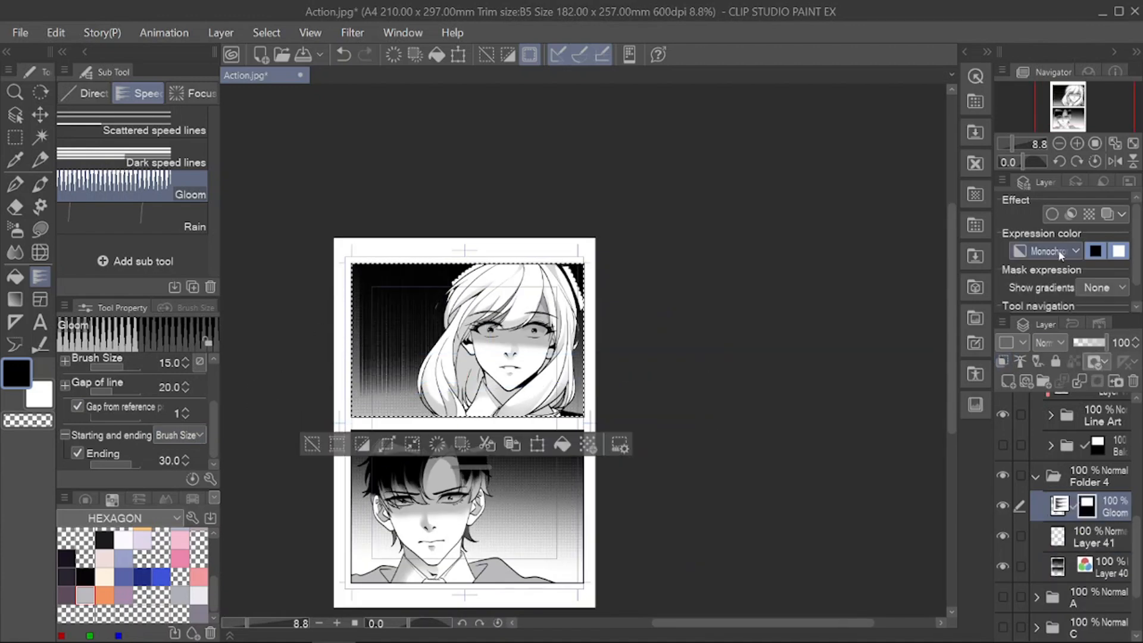
key(ctrl+z)
click(1053, 249)
click(1045, 272)
Step: Draw the gloom lines across the woman's panel and set their layer's expression color to Color
drag(253, 406, 708, 381)
click(1051, 251)
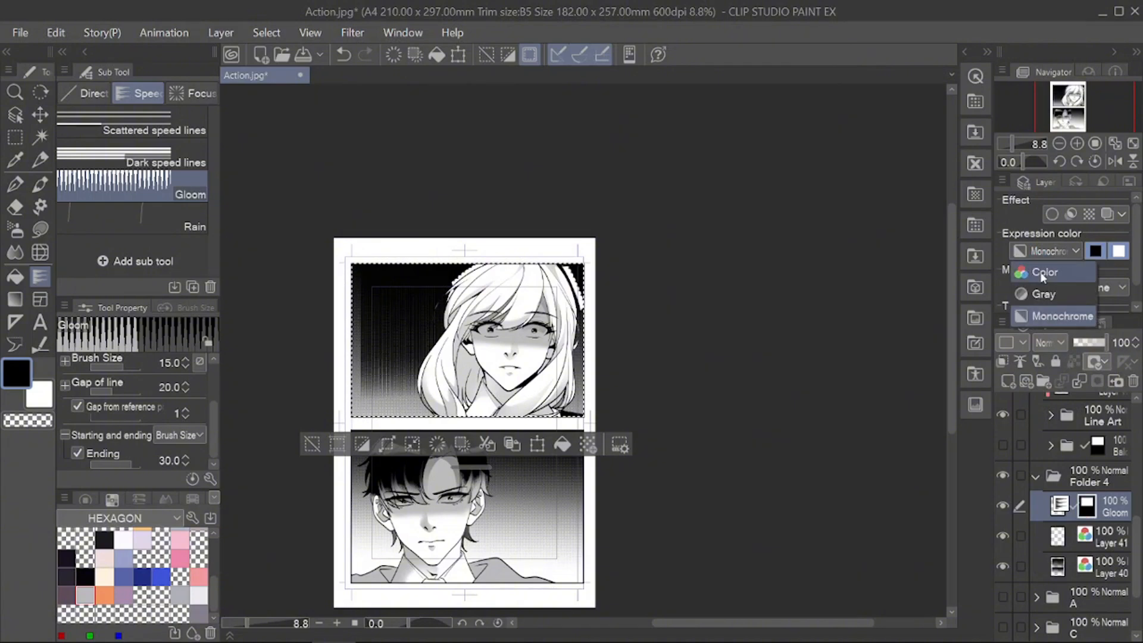
click(1044, 273)
scroll(467, 402, up, 2)
scroll(335, 292, up, 5)
scroll(388, 186, down, 6)
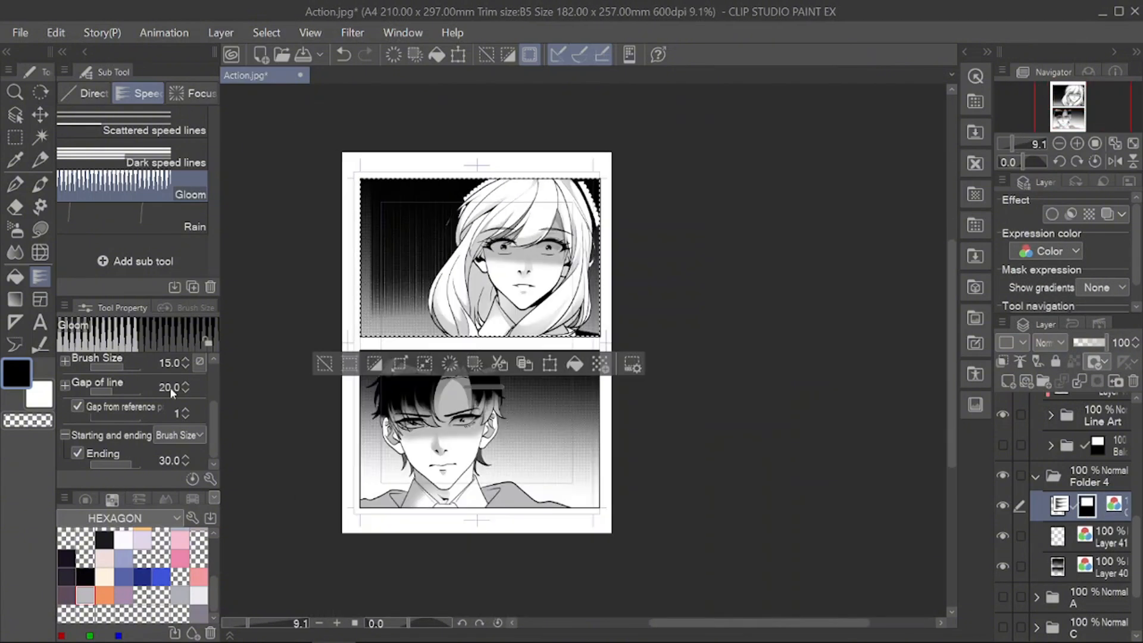
drag(213, 441, 212, 363)
Step: Merge the gloom lines into Layer 41, stretch the result slightly past the left edge of the woman's panel, and deselect
key(ctrl+e)
scroll(353, 235, up, 3)
key(ctrl+t)
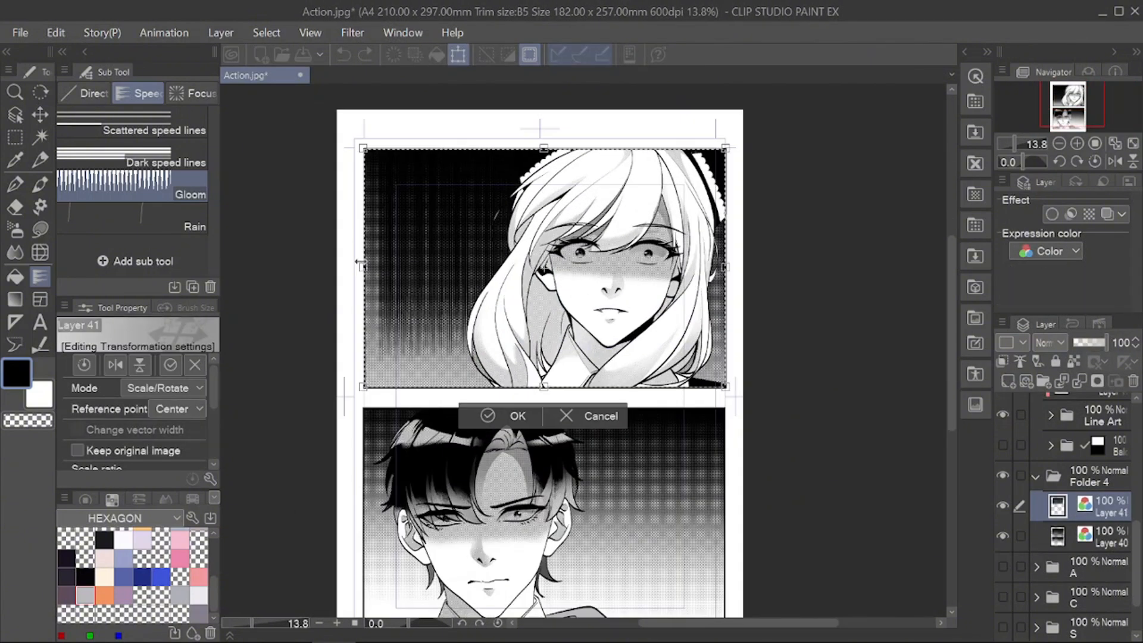
drag(362, 265, 348, 263)
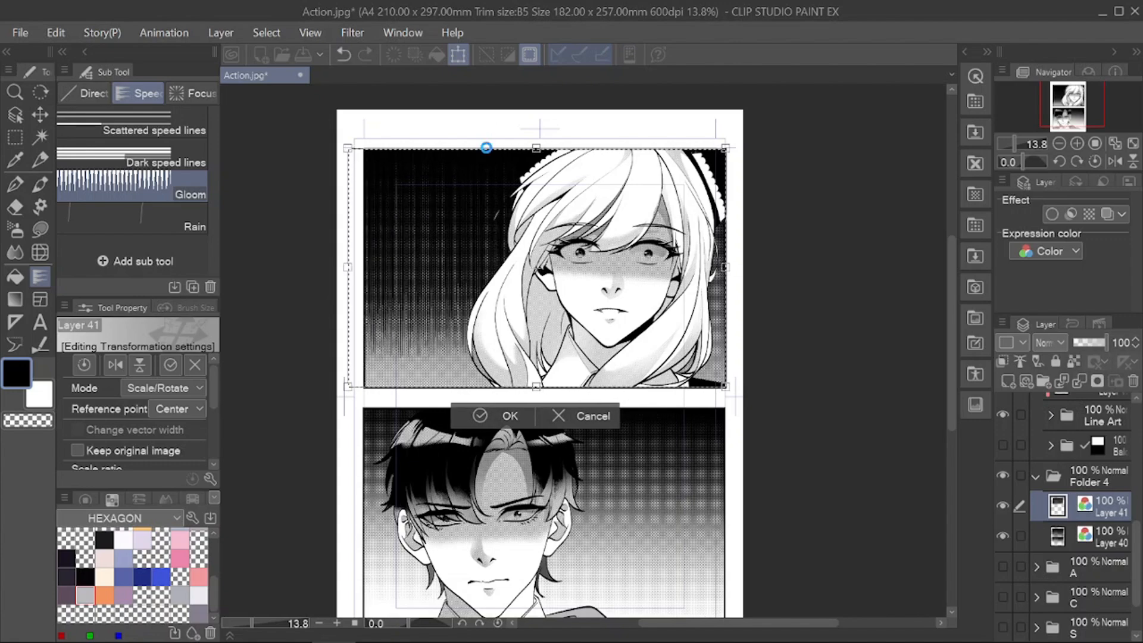
key(Return)
key(ctrl+d)
Step: Duplicate the gloom lines layer, move the copy onto the man's panel, and merge it down
scroll(446, 238, down, 3)
key(ctrl+c)
key(ctrl+v)
key(ctrl+t)
drag(536, 270, 599, 381)
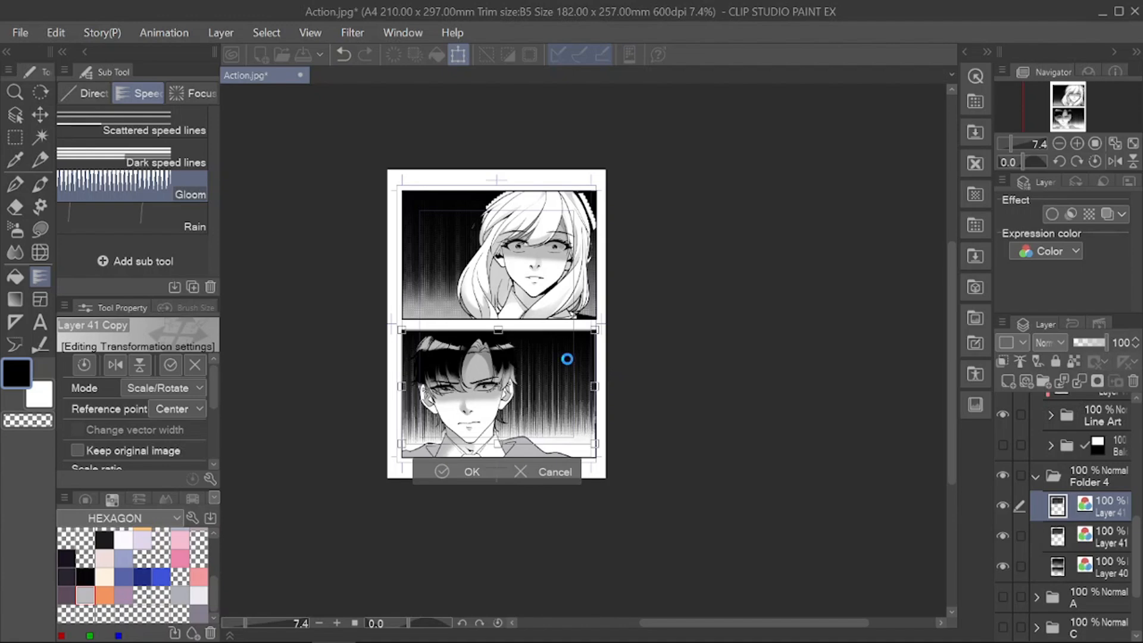
key(Return)
scroll(561, 339, down, 1)
key(ctrl+e)
Step: Add a clipped Multiply layer below Layer 31, set its expression color to Color, and choose light gray as the drawing color
click(1035, 476)
scroll(1074, 480, up, 3)
click(1114, 501)
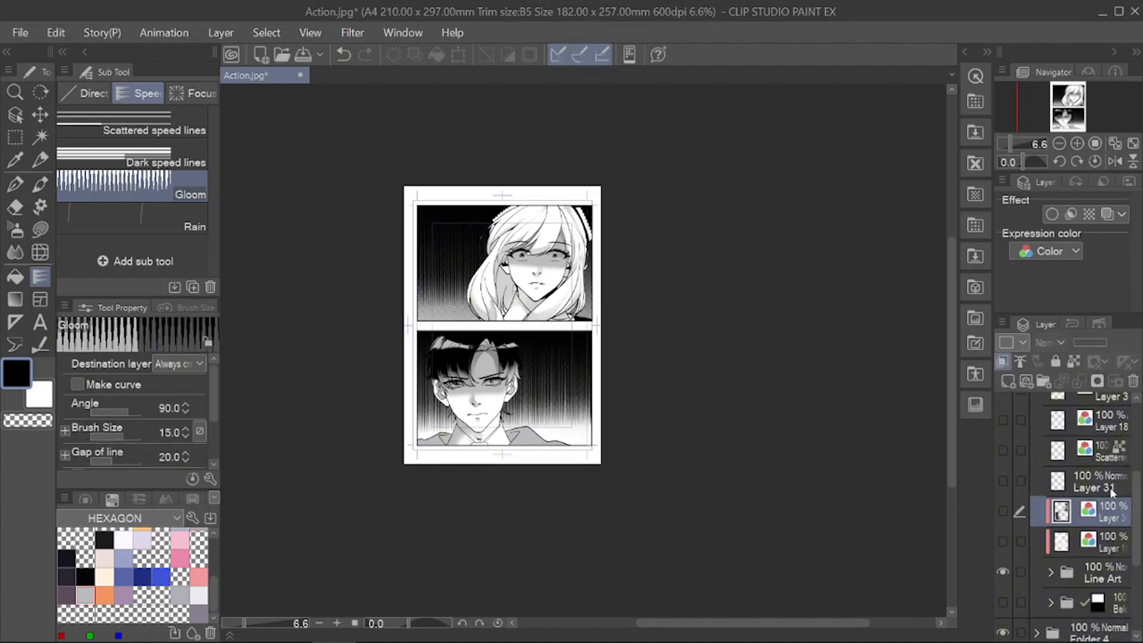
click(1008, 381)
click(1002, 362)
click(1050, 343)
click(1060, 56)
scroll(602, 191, up, 2)
click(85, 595)
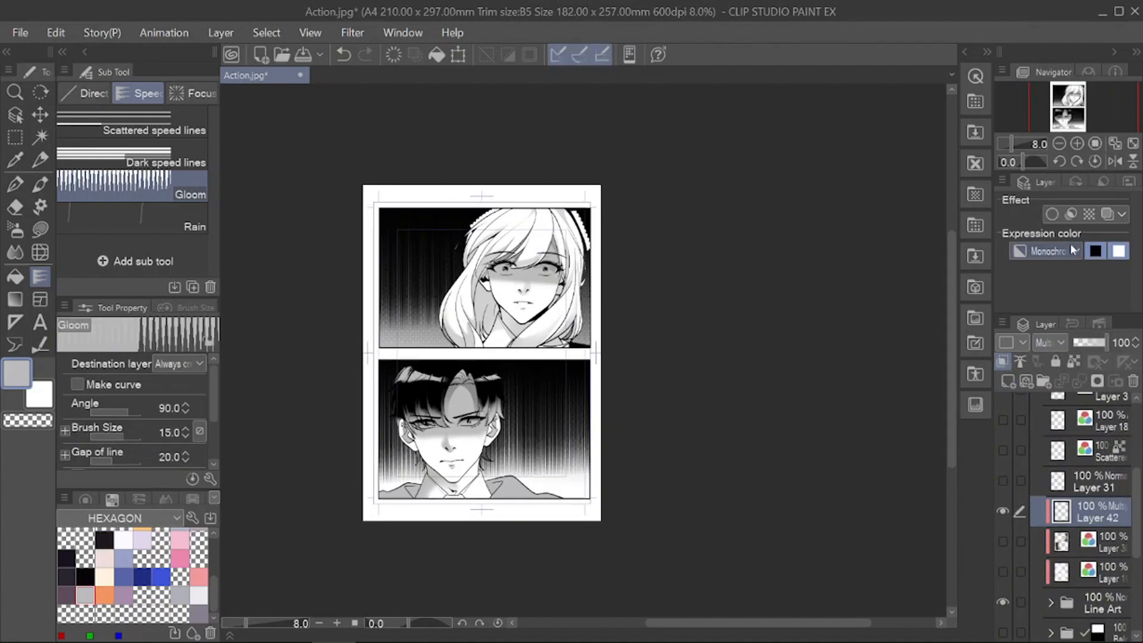
click(1073, 250)
click(1050, 318)
Step: Cover both characters with light gray shadow using the Lasso fill tool
click(40, 230)
drag(563, 348, 608, 357)
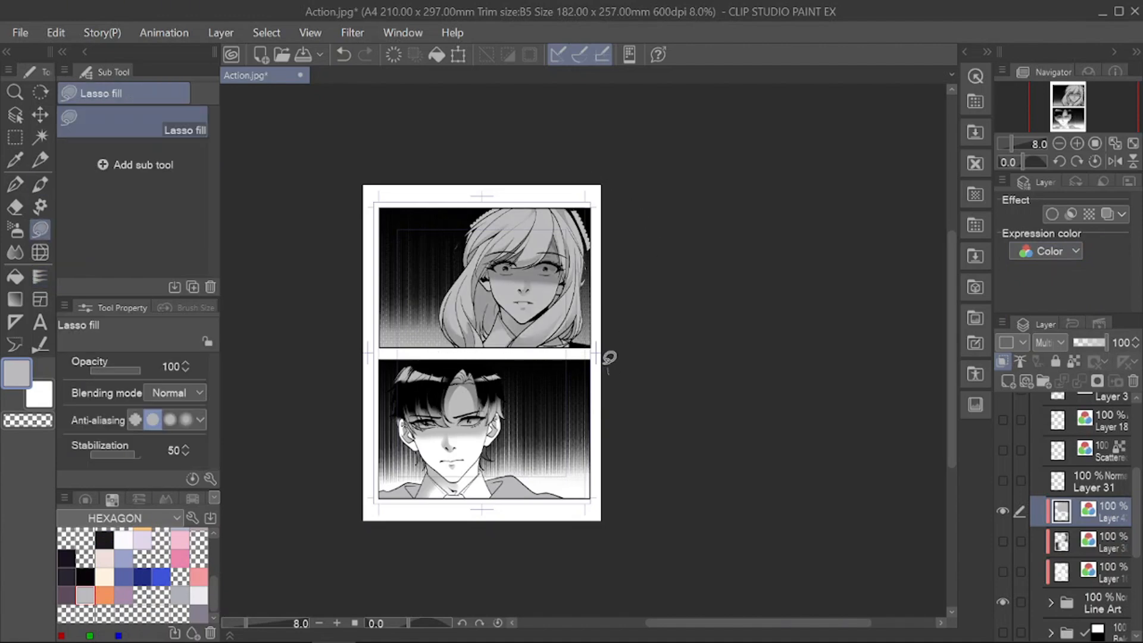
drag(648, 543, 631, 446)
Step: Carve light areas out of the gray shadow along the woman's hair and headband using Lasso fill with transparent color
scroll(494, 209, up, 4)
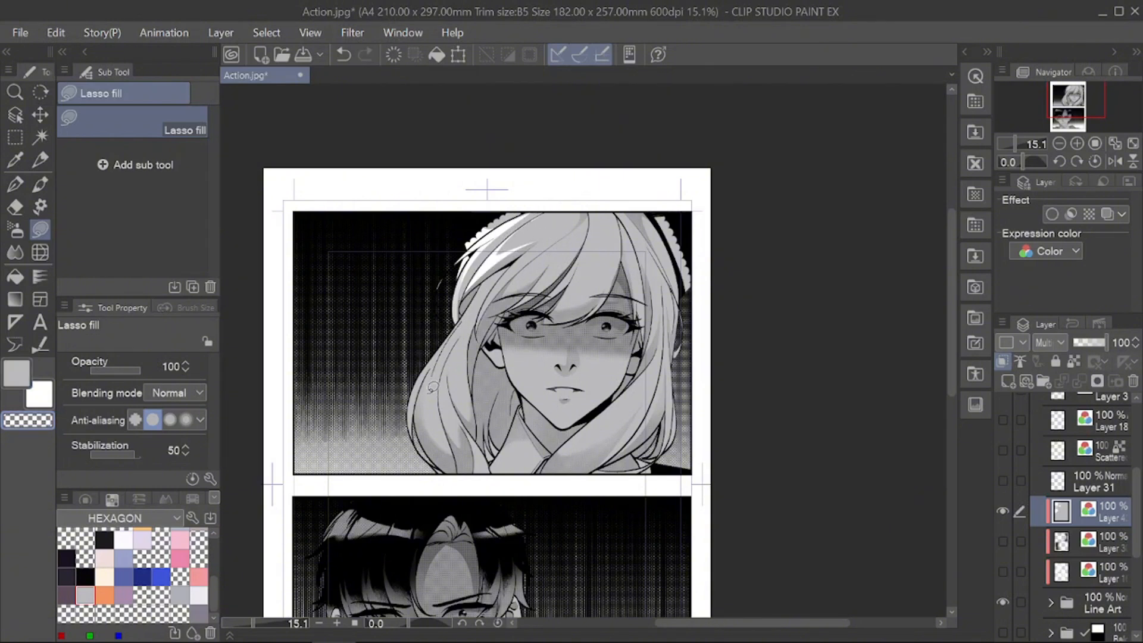
drag(433, 387, 441, 315)
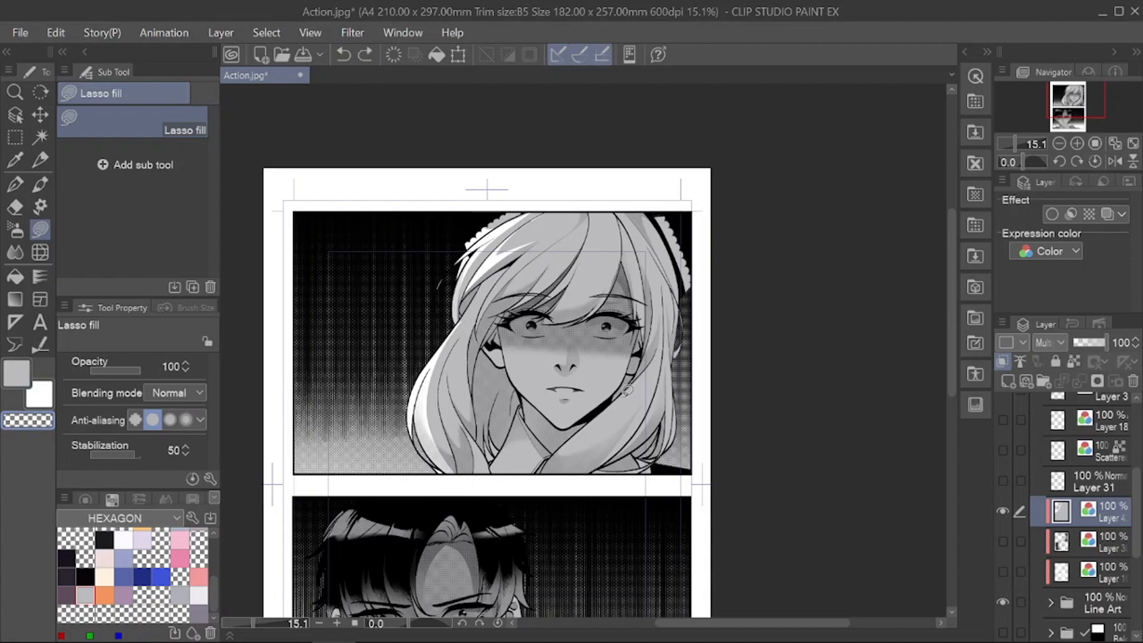
drag(569, 438, 617, 400)
key(h)
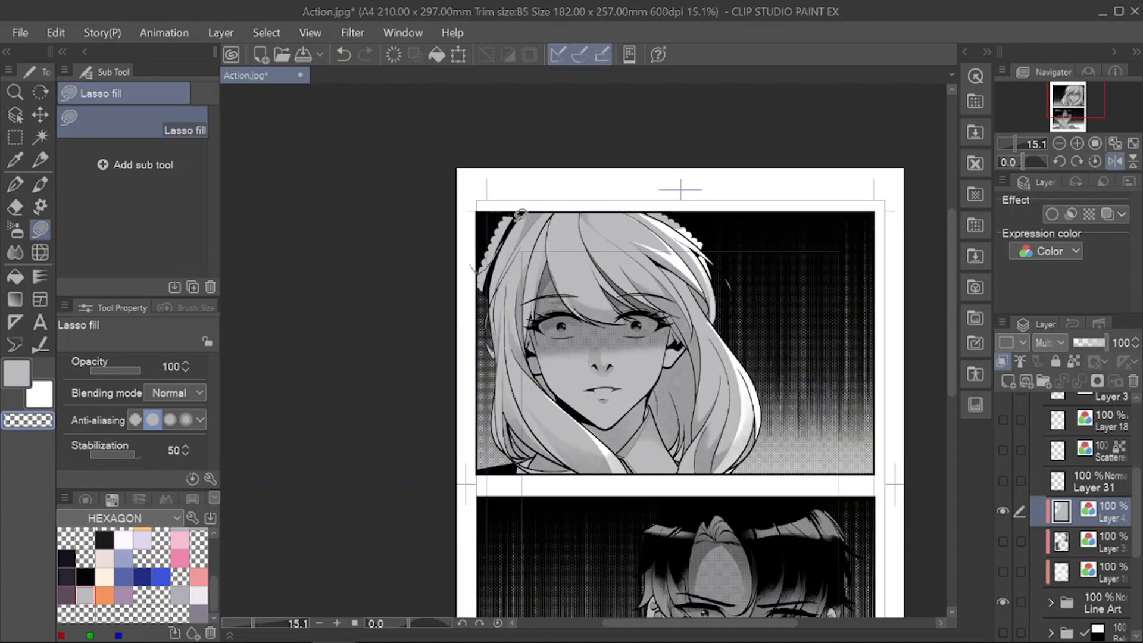
drag(488, 269, 482, 248)
drag(483, 293, 498, 263)
drag(493, 378, 490, 337)
drag(495, 331, 459, 302)
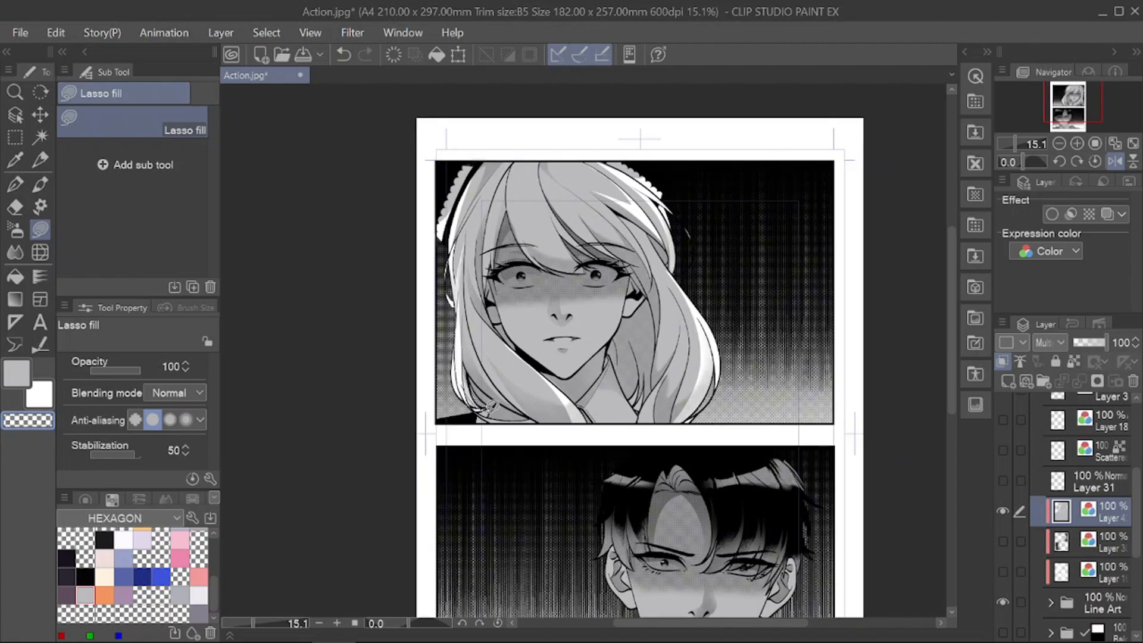
key(h)
Step: Darken the gray shadow layer with a Hue/Saturation/Luminosity adjustment
scroll(543, 329, down, 4)
key(ctrl+u)
drag(845, 300, 853, 300)
click(1048, 275)
key(Return)
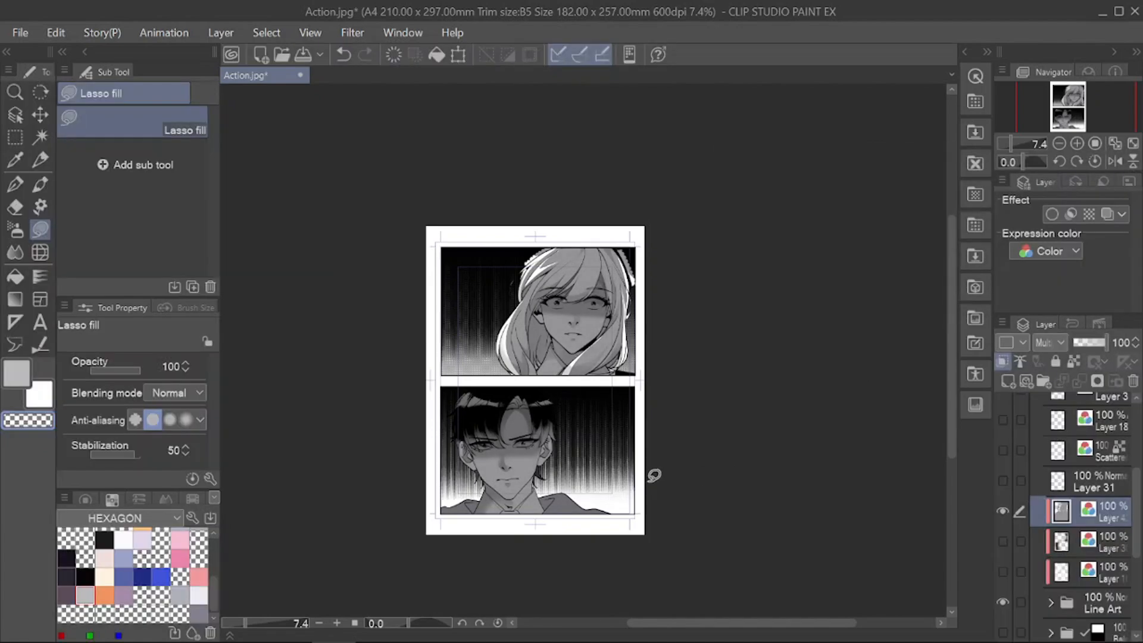
Step: Carve light areas out of the shadow on the man's face, ears, hair, neck and shoulders using transparent Lasso fill
scroll(545, 468, up, 4)
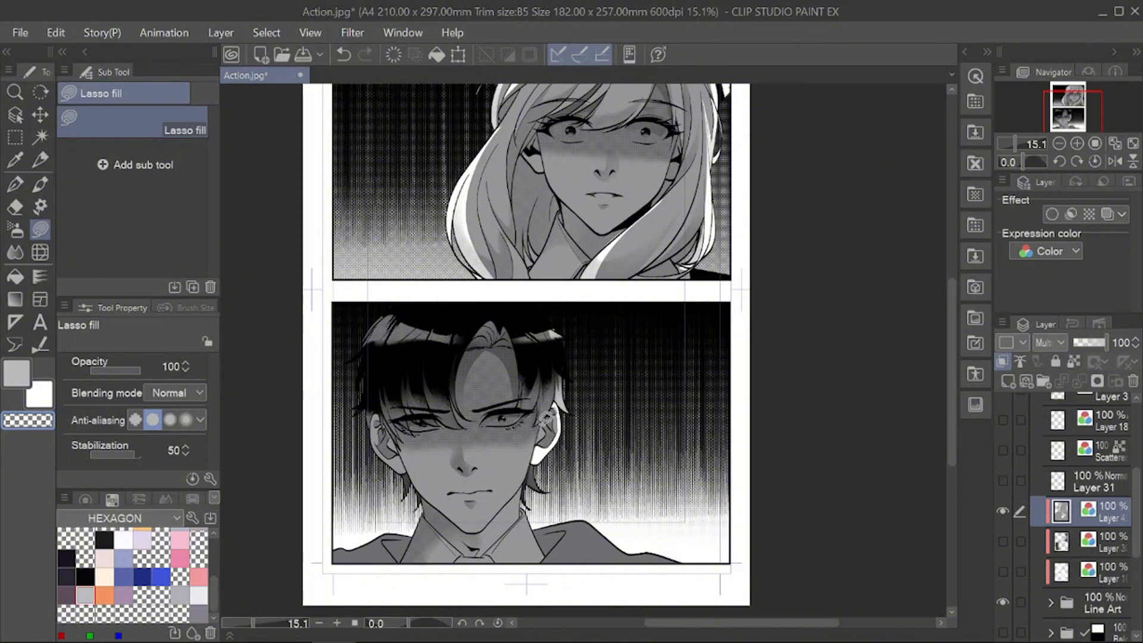
mouse_move(515, 463)
mouse_down()
mouse_move(540, 440)
mouse_move(538, 380)
mouse_up()
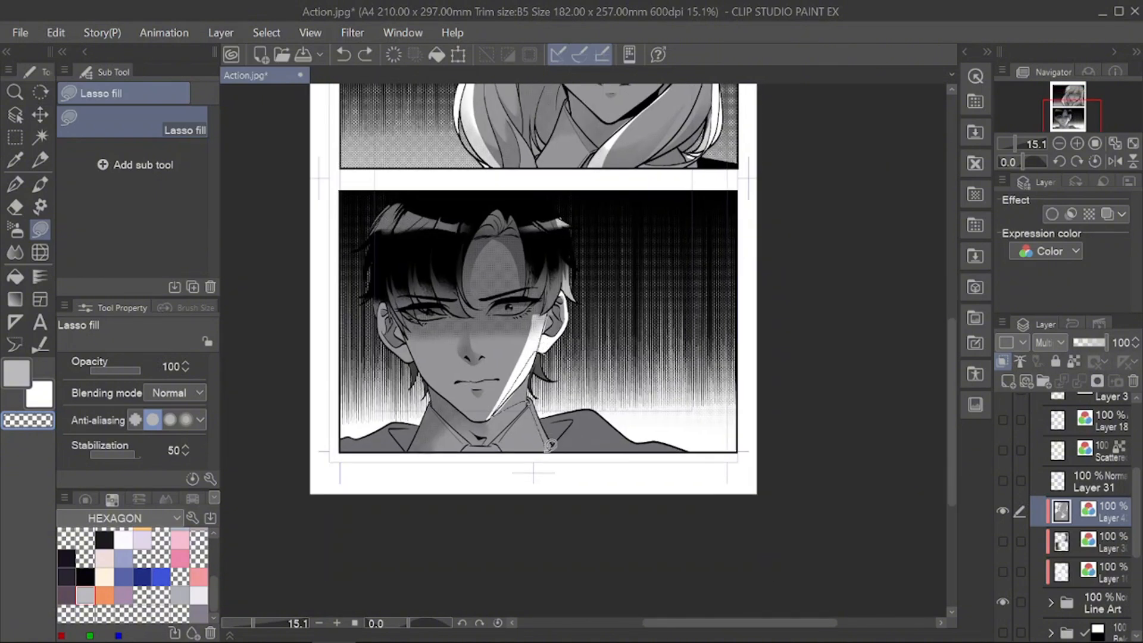
drag(634, 440, 678, 468)
drag(403, 198, 411, 256)
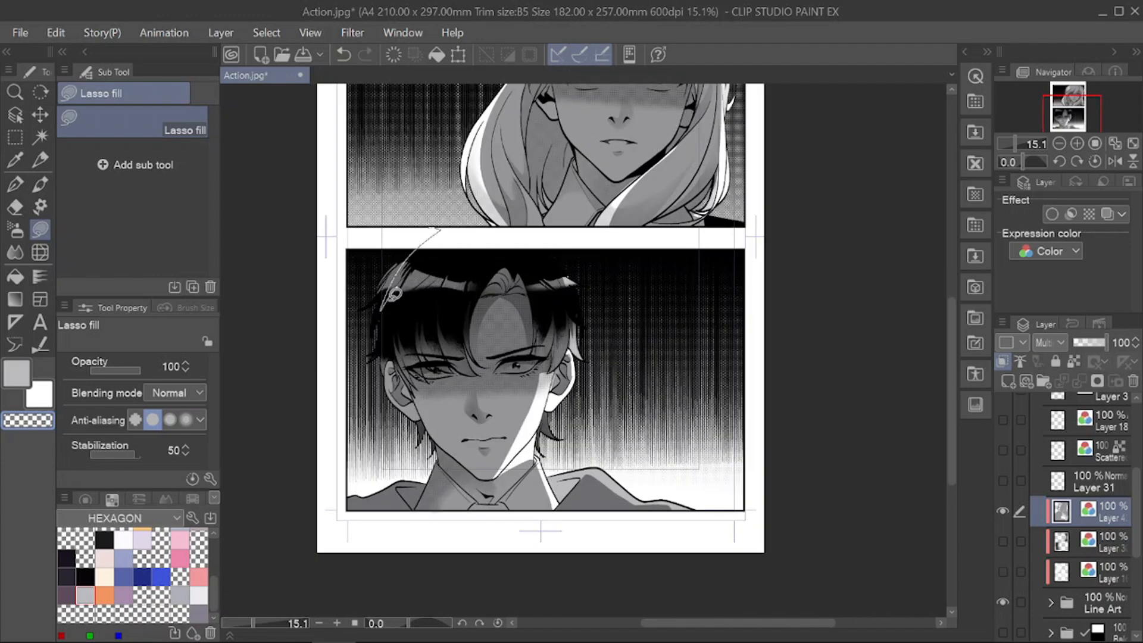
drag(437, 469, 440, 470)
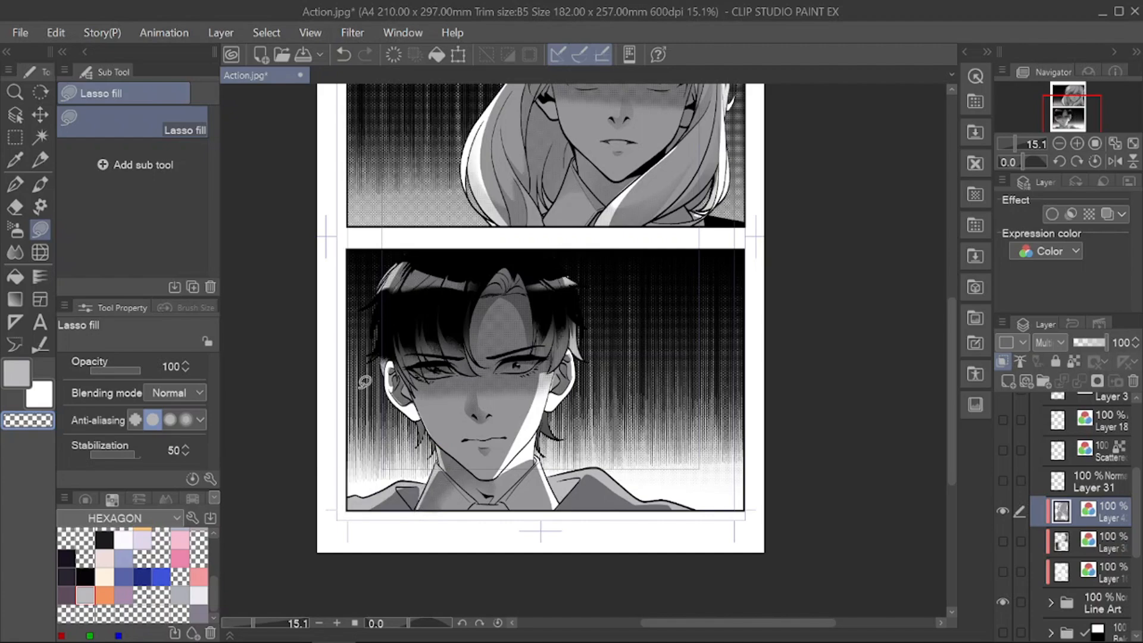
scroll(364, 381, down, 3)
scroll(470, 307, up, 2)
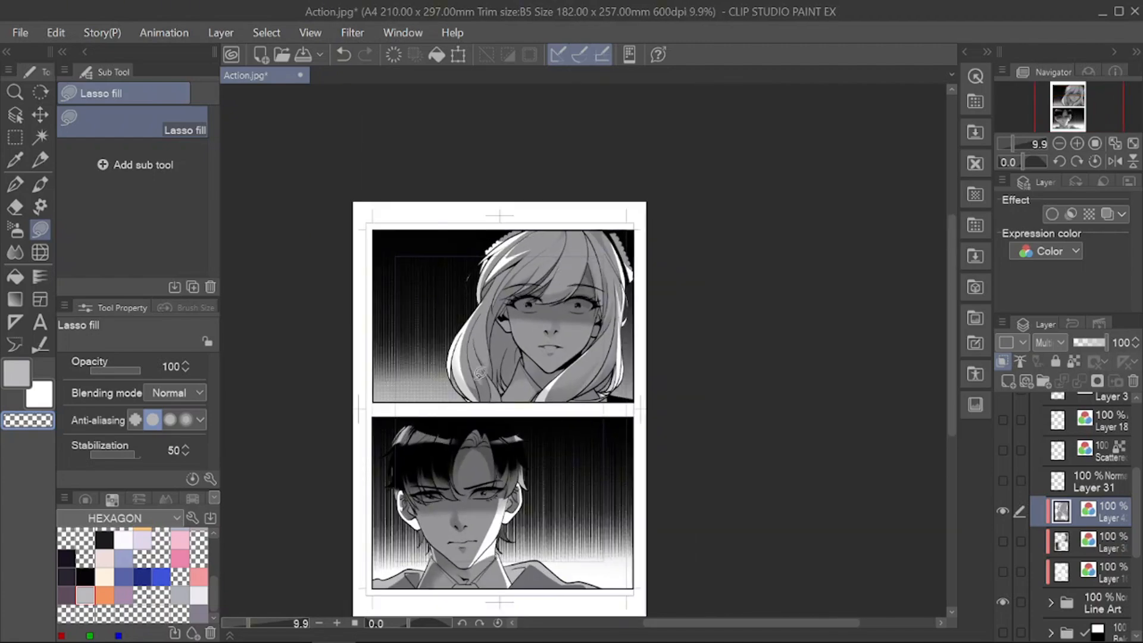
scroll(537, 497, up, 1)
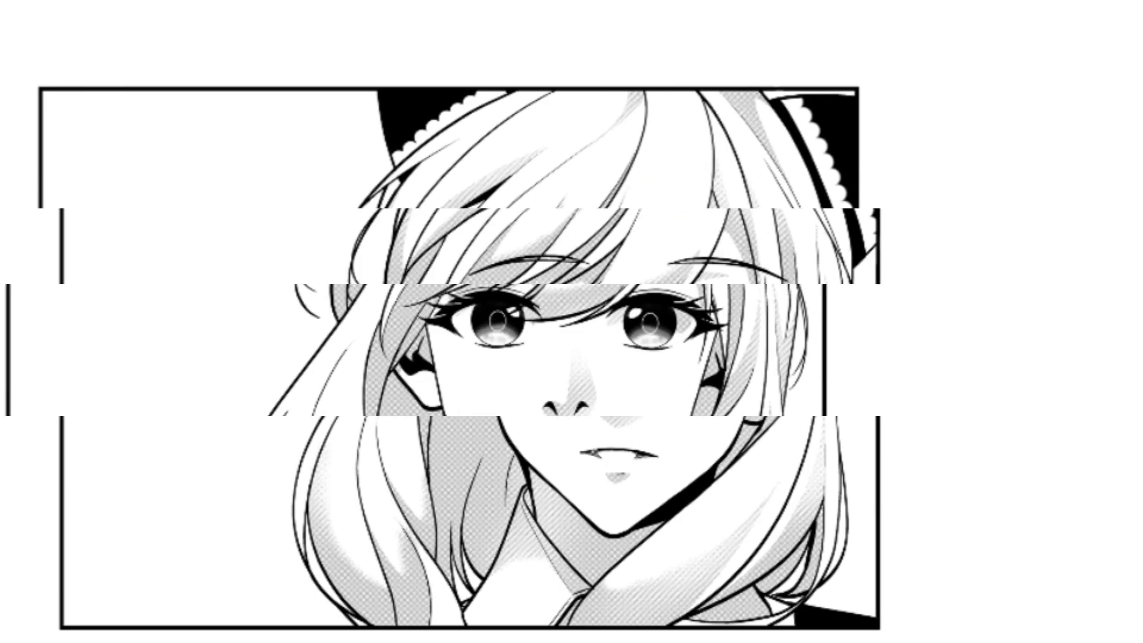